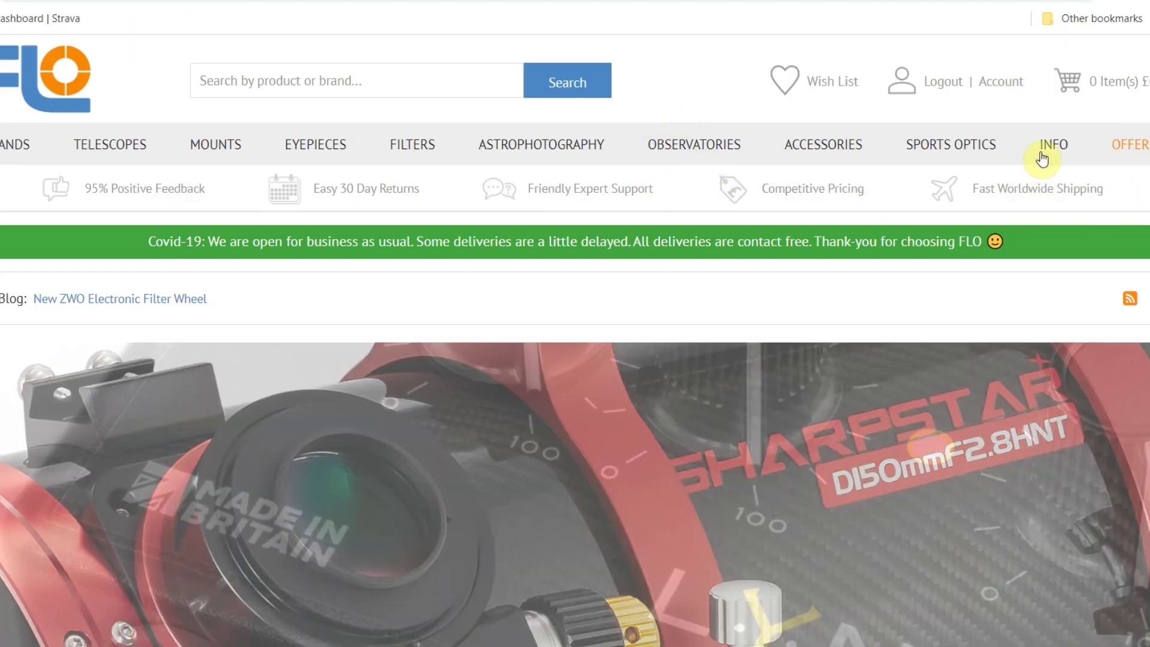
Step: Go from the FLO shop's helpful tools to astronomy.tools and open its Field of View calculator
mouse_move(1043, 158)
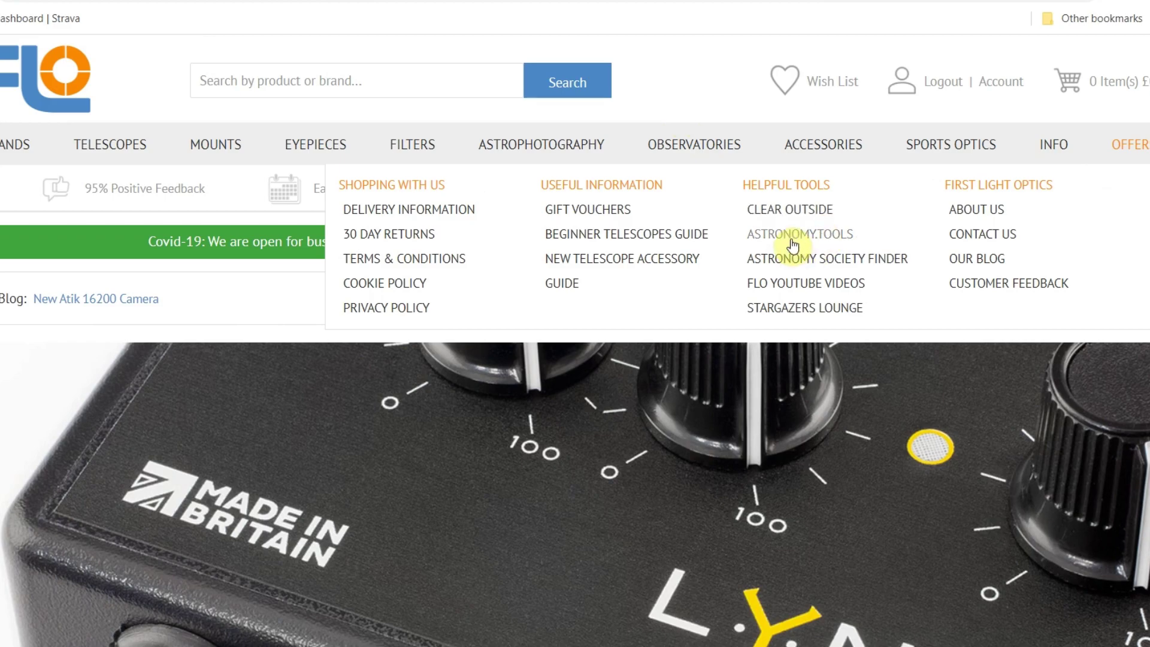
click(792, 242)
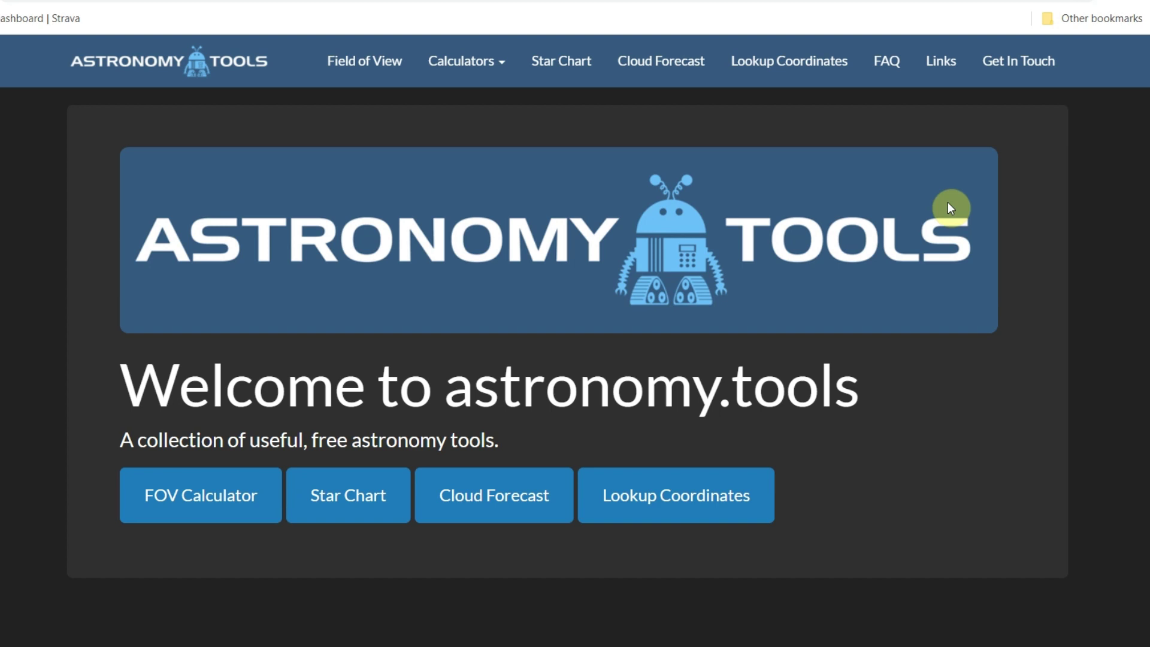
click(350, 72)
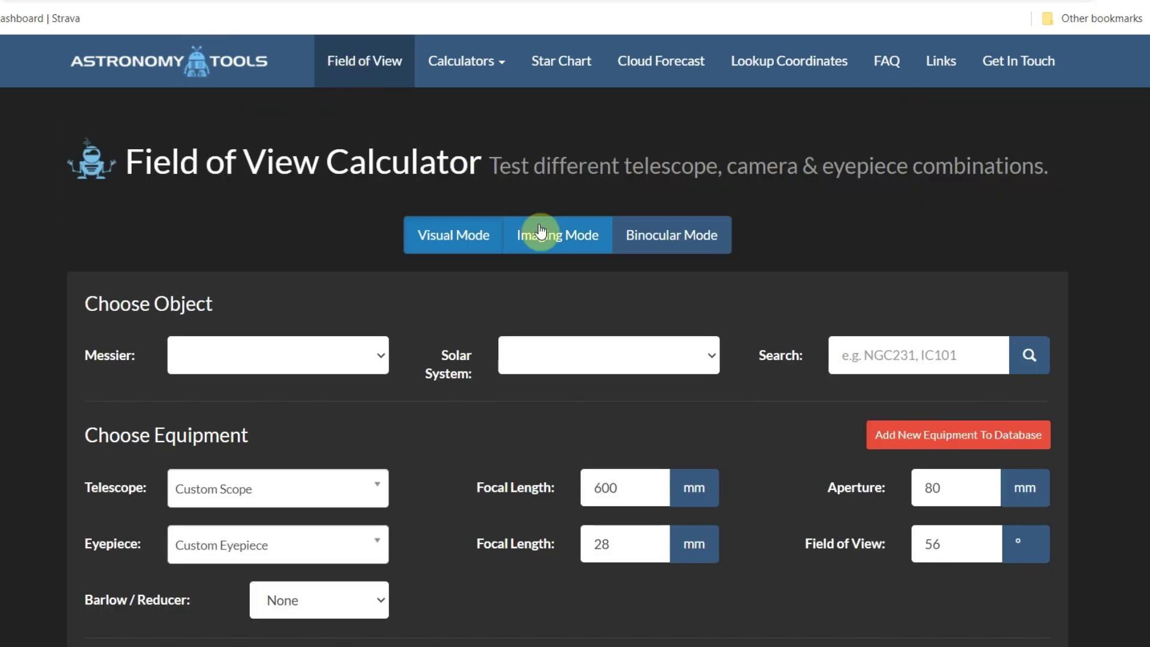
Step: Switch the calculator to Imaging Mode and choose M1 - Crab Nebula as the Messier object
scroll(900, 305, down, 3)
scroll(900, 304, up, 3)
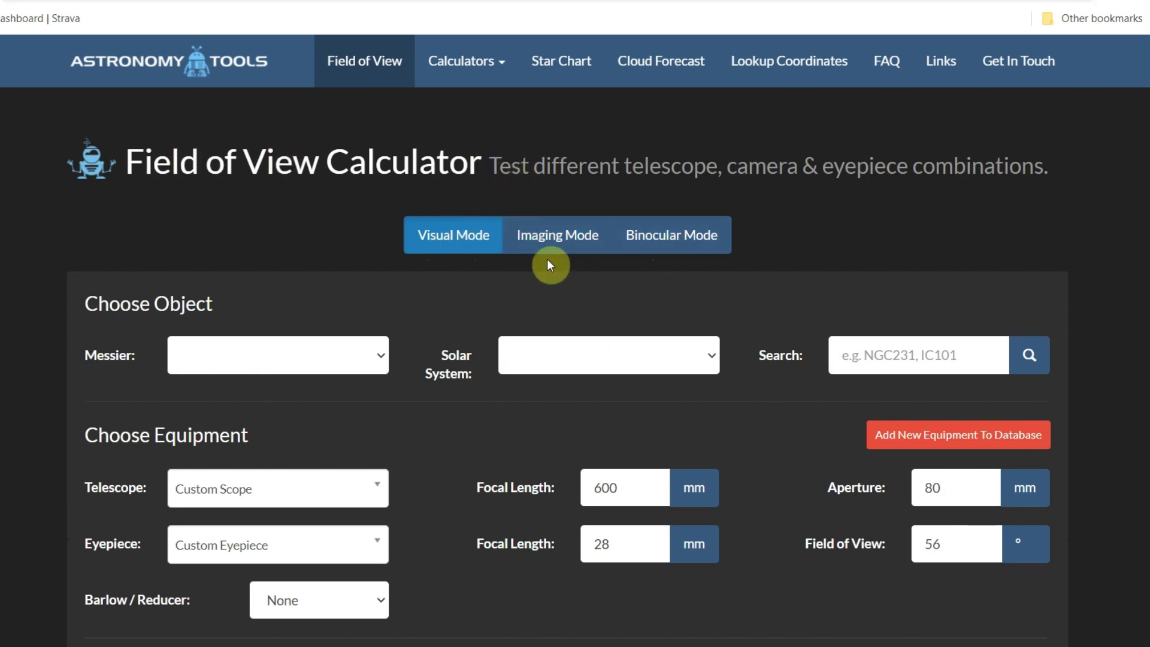
click(548, 241)
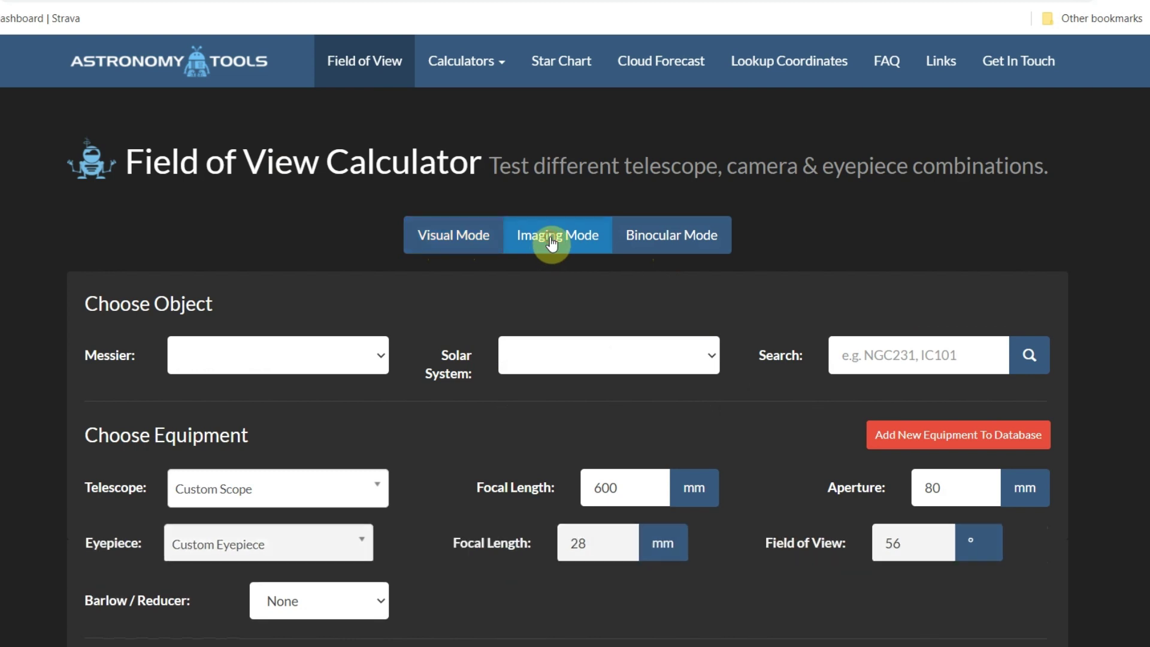
scroll(949, 273, down, 2)
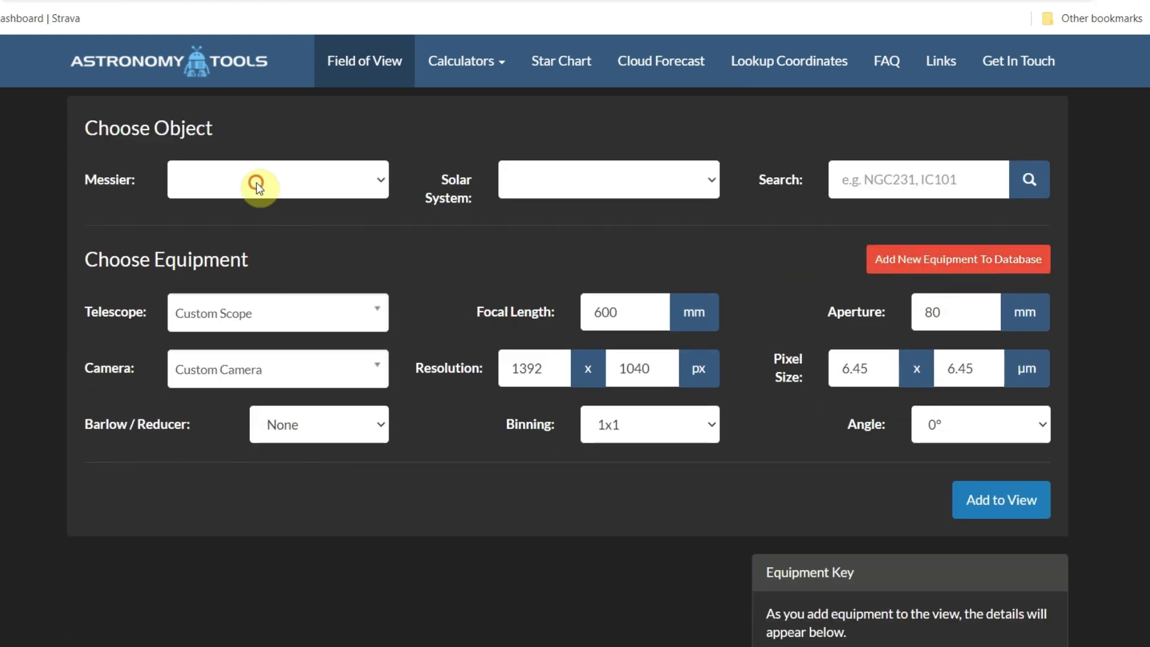
click(258, 185)
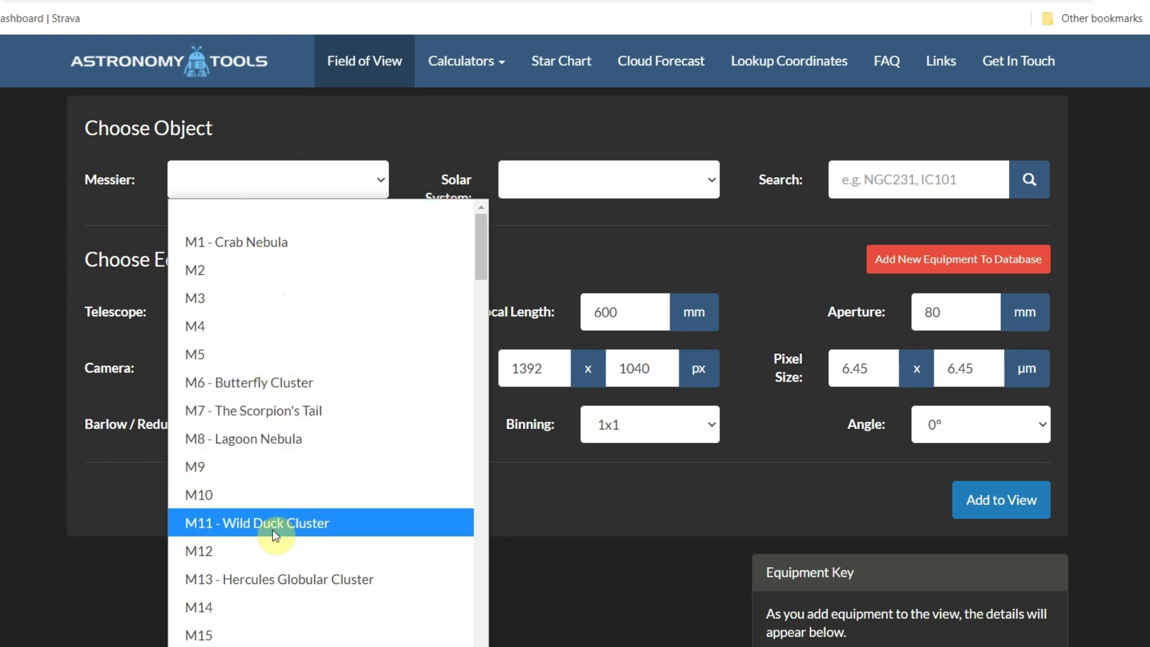
click(242, 248)
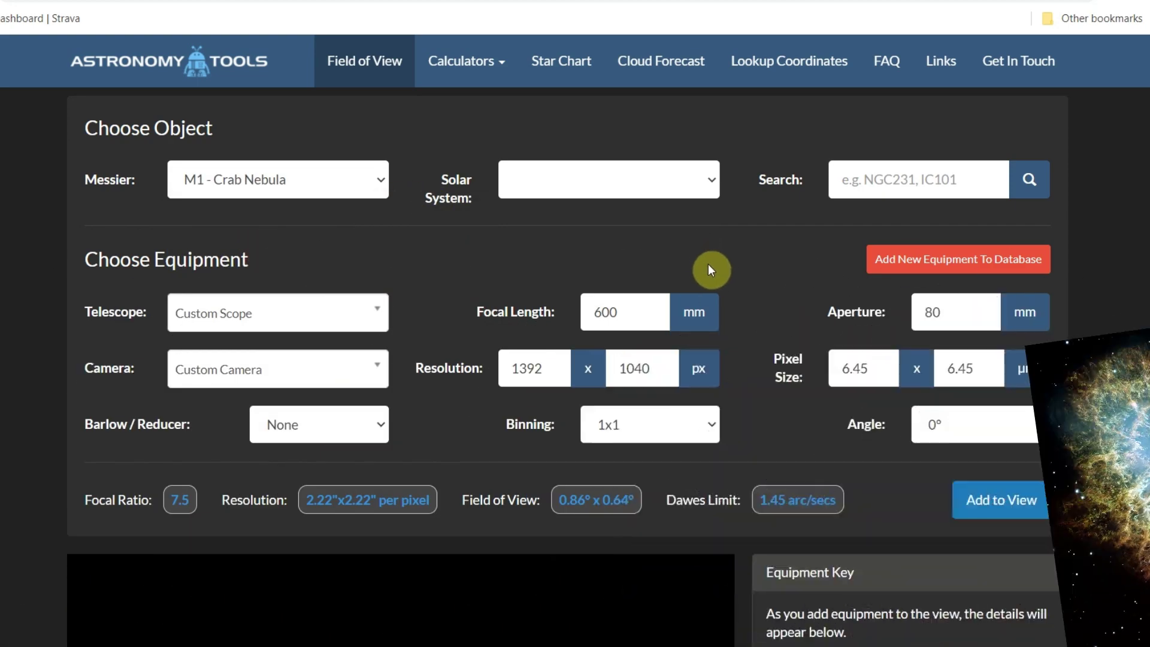
Step: Find "200p" among the telescopes and choose Sky-Watcher - Explorer 200P / P-DS
click(365, 322)
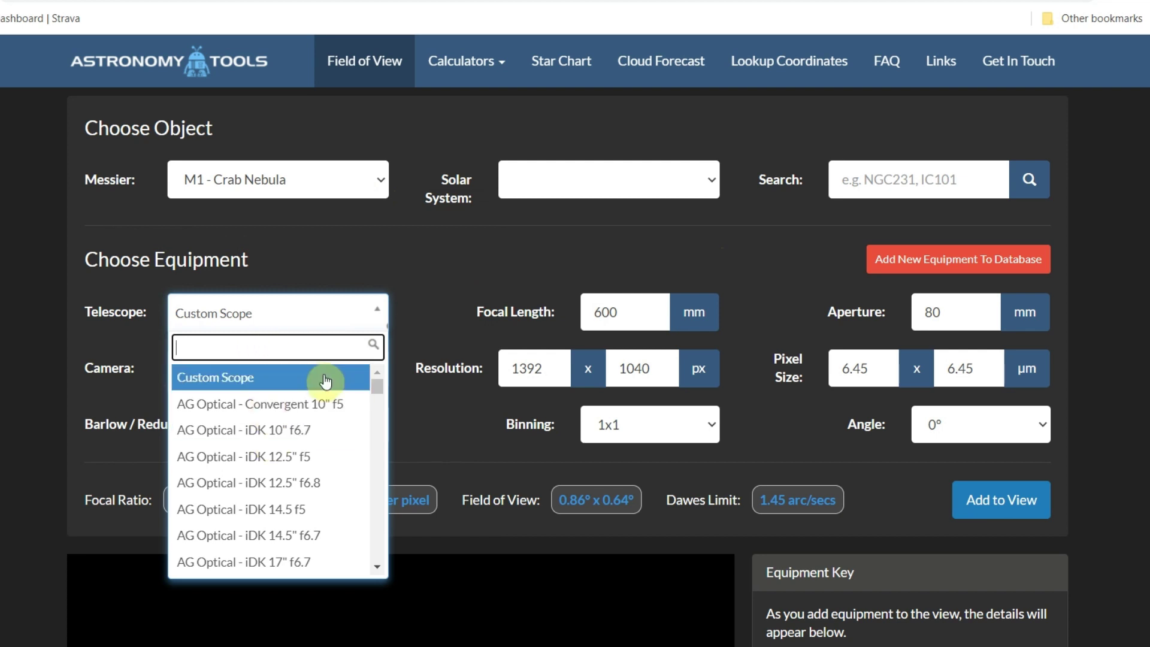
text(200p)
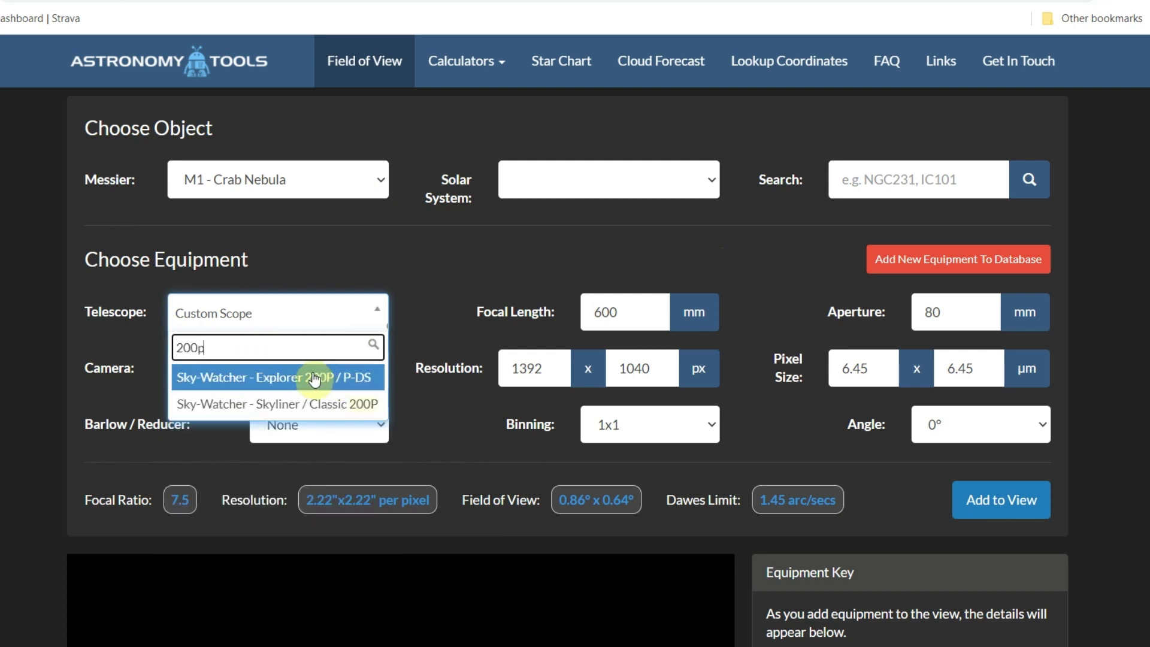
click(314, 378)
click(312, 377)
click(471, 296)
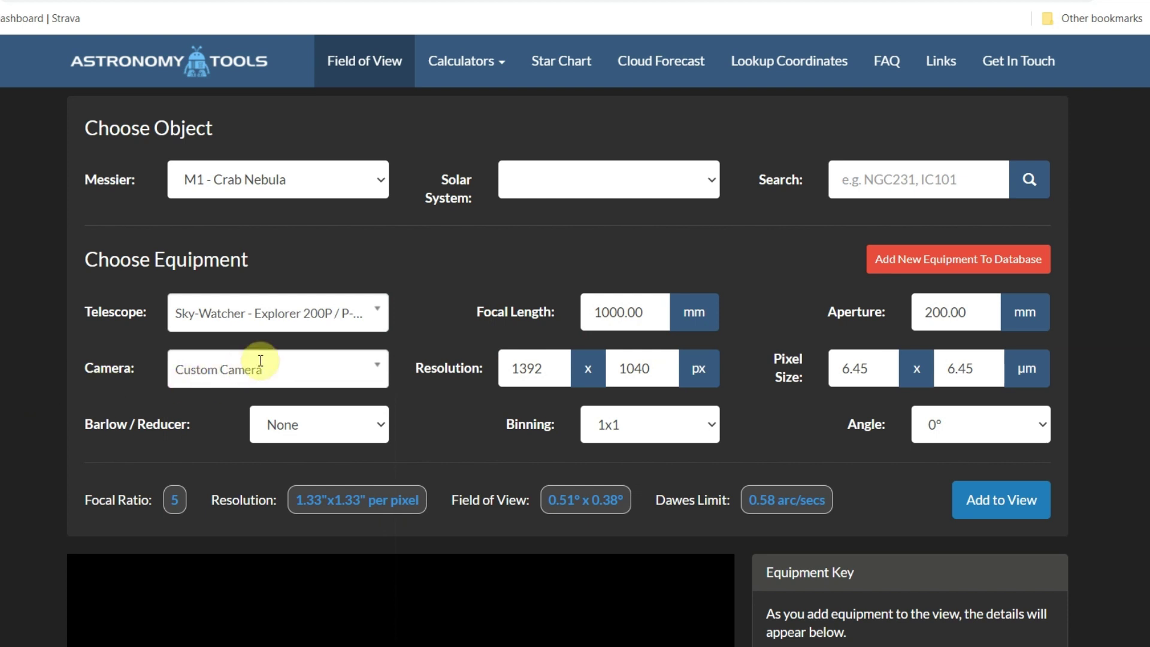
Step: Choose the Canon - EOS 1100D as the camera
click(384, 367)
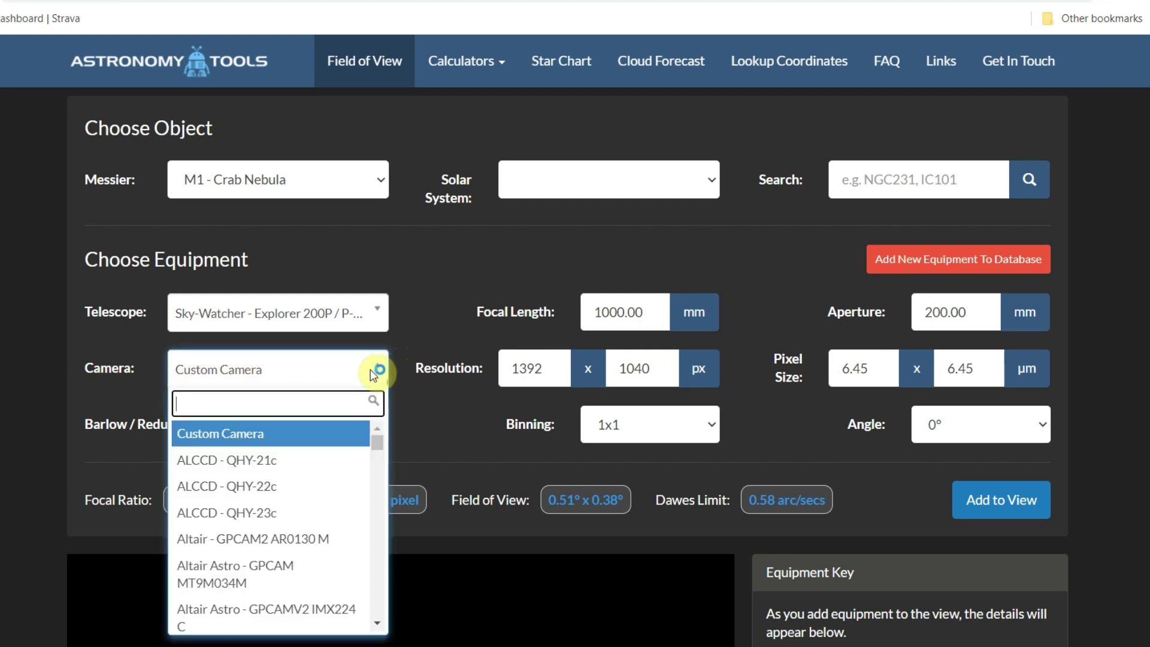
drag(378, 444, 379, 479)
click(264, 552)
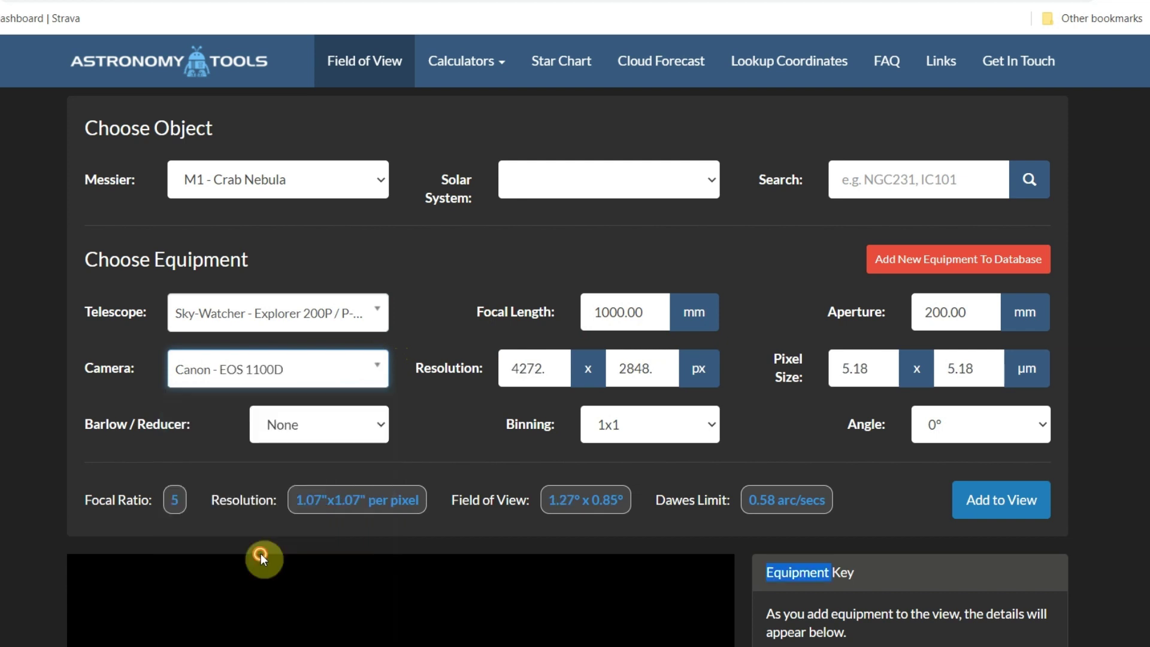
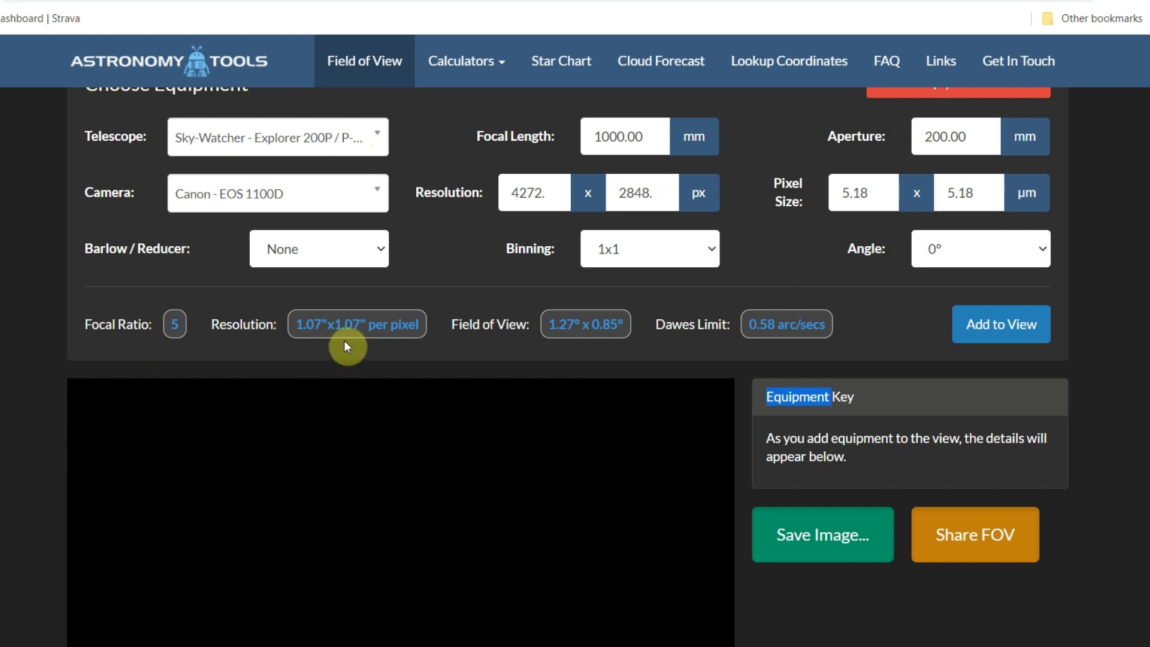
Step: Add the Explorer 200P and Canon EOS 1100D combination to the field of view preview
click(1030, 340)
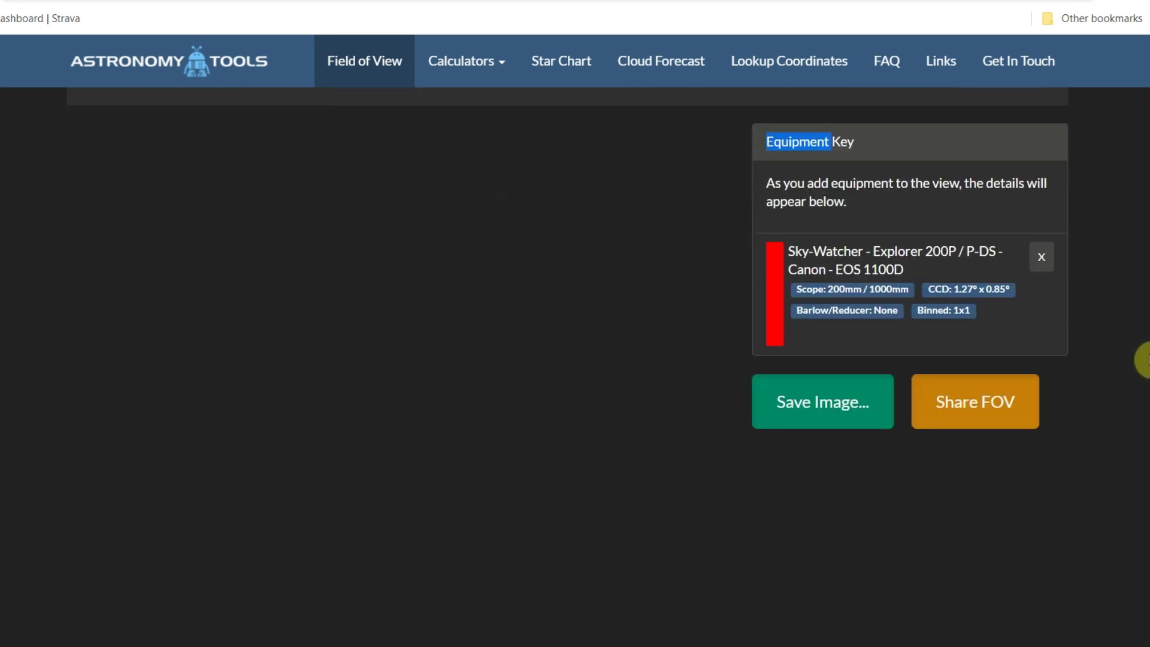
scroll(1144, 360, up, 5)
scroll(1144, 359, down, 7)
scroll(1144, 360, up, 10)
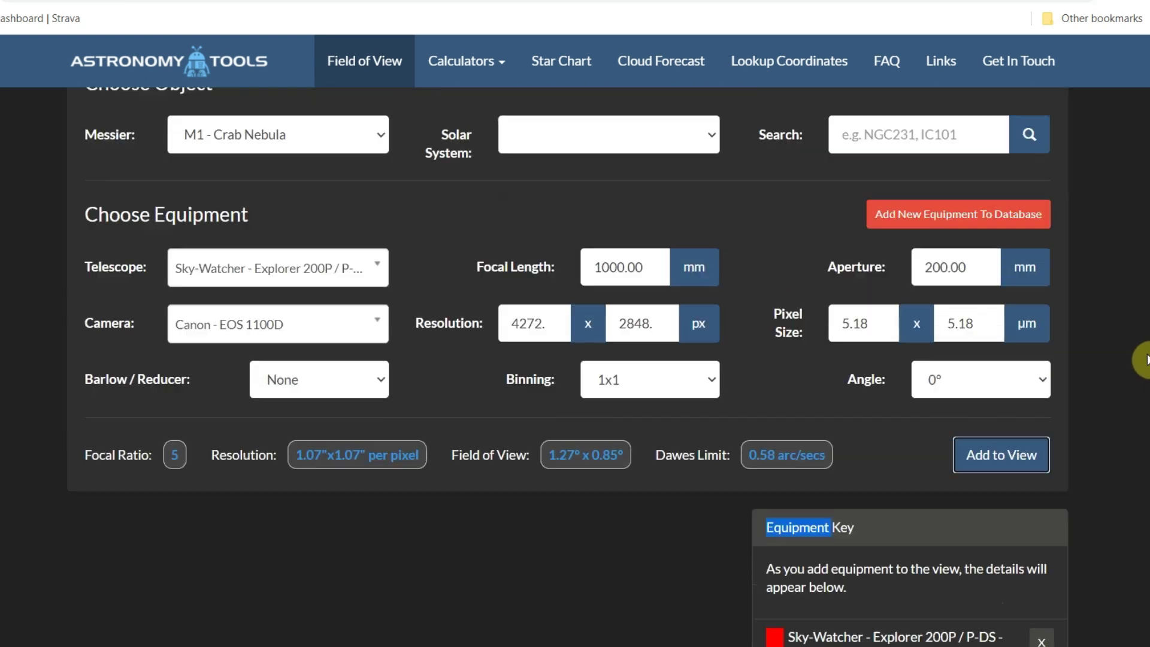
scroll(1144, 360, down, 3)
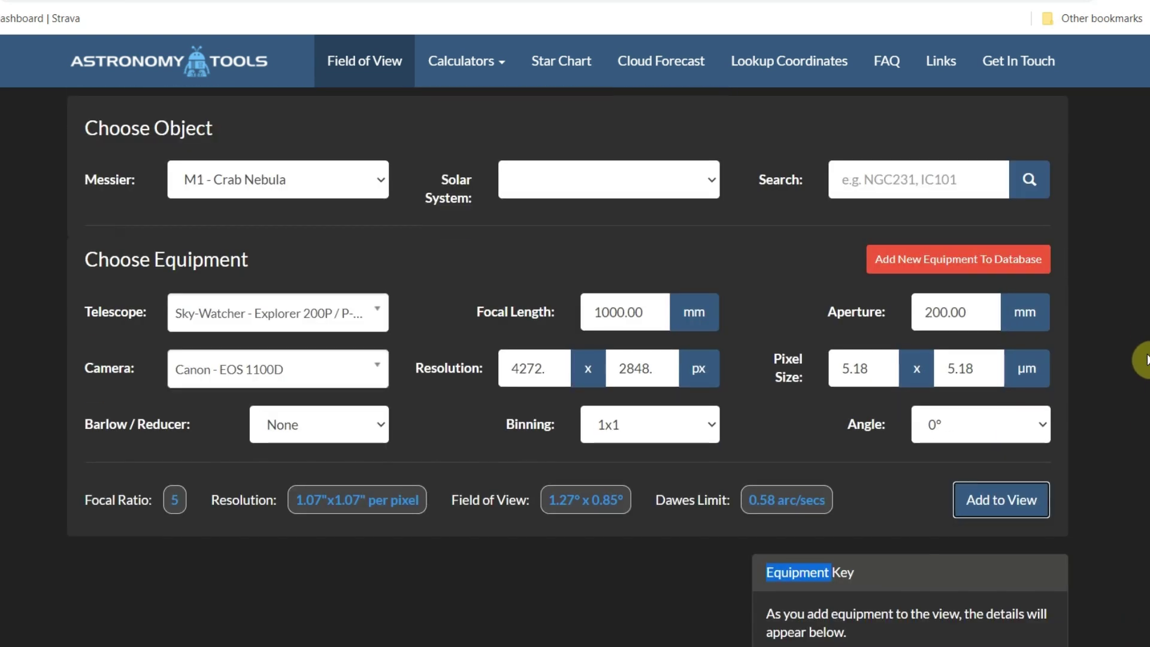
scroll(1144, 360, down, 6)
Step: Add the same telescope and camera combination again and remove the red duplicate from the equipment key
click(1007, 159)
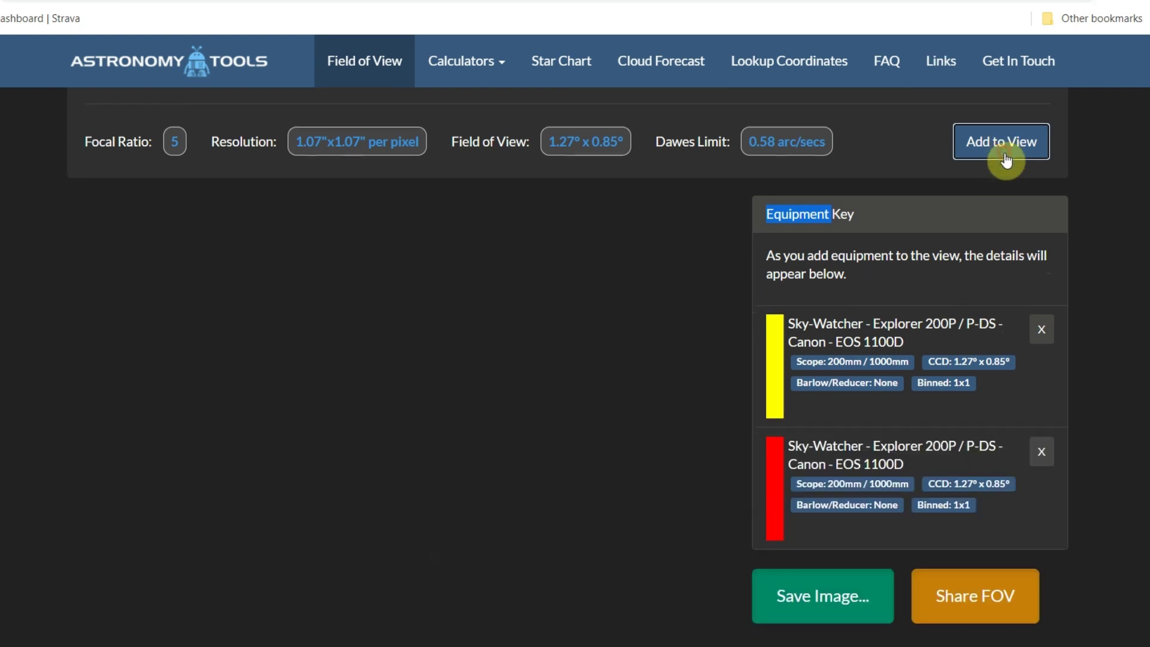
scroll(989, 128, down, 1)
scroll(1142, 249, up, 6)
scroll(1013, 548, down, 3)
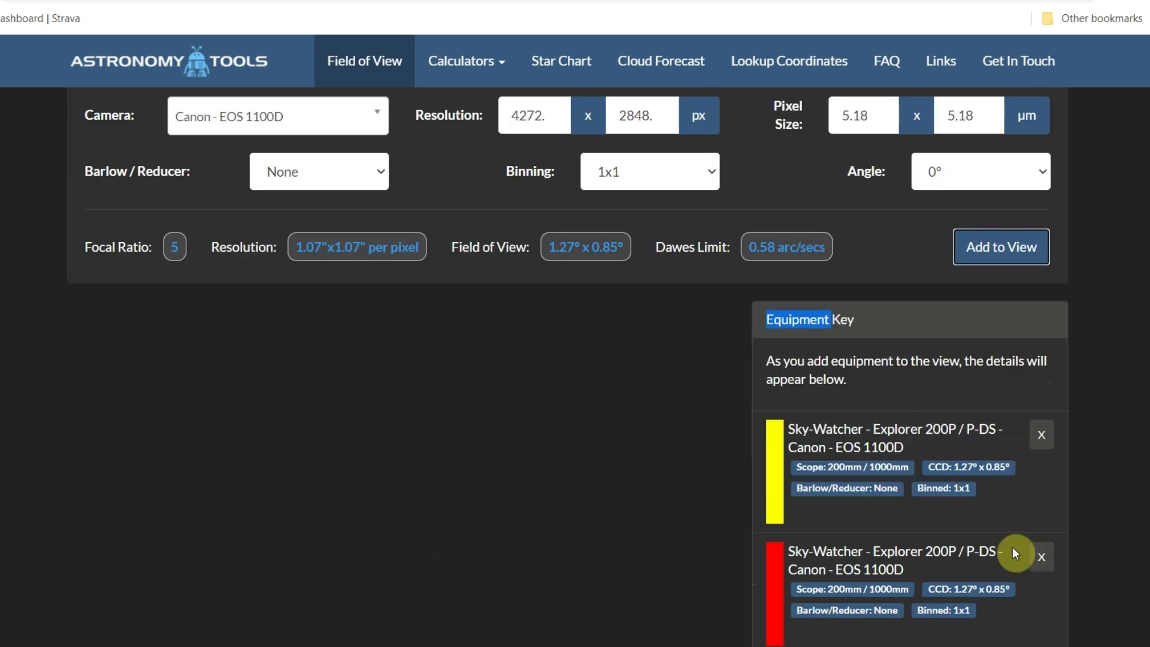
click(1042, 559)
scroll(1106, 483, down, 3)
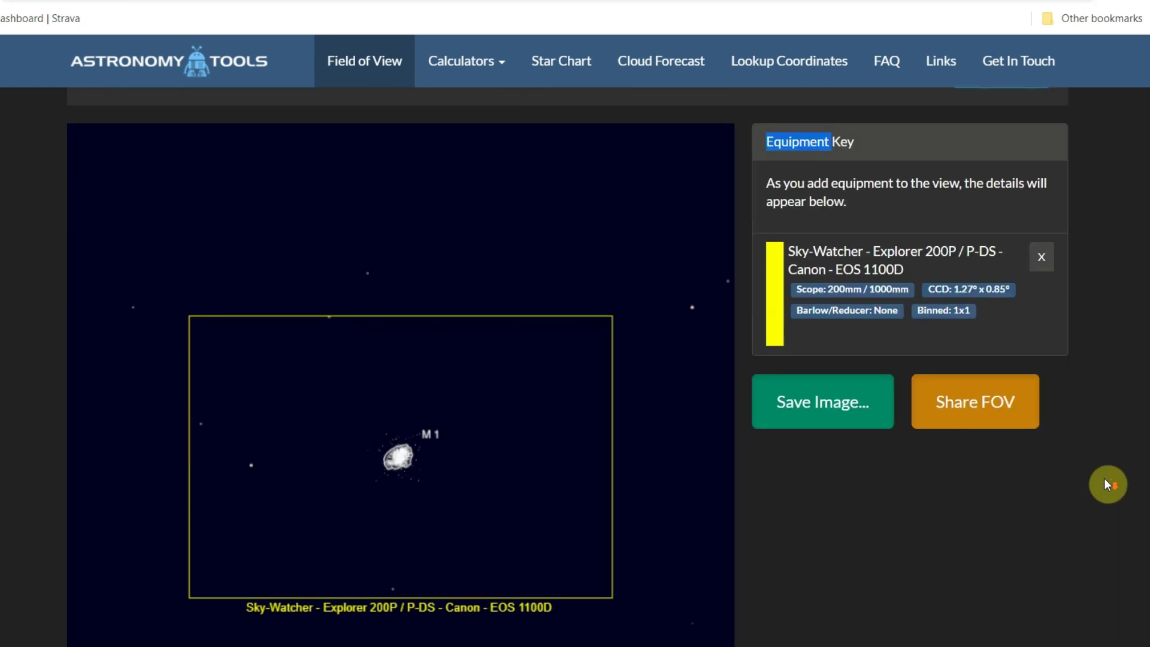
Step: Examine how M1 fits in the Explorer 200P and EOS 1100D frame, together with the calculated resolution and field of view
scroll(1106, 389, up, 6)
scroll(1112, 387, down, 3)
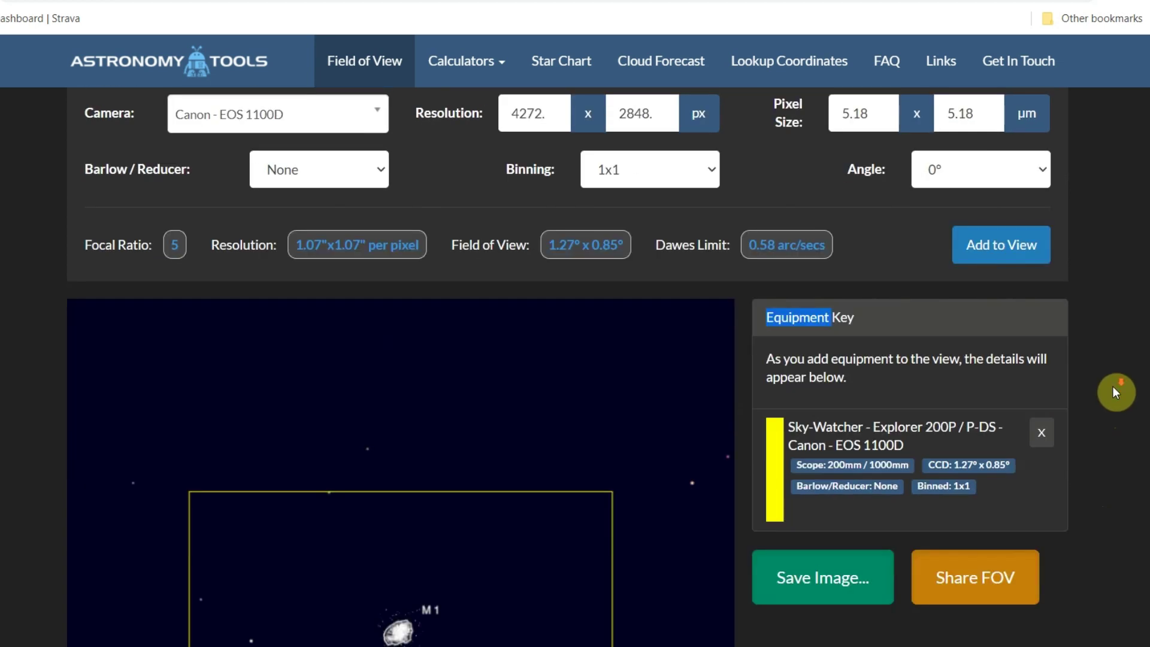
scroll(1113, 386, down, 3)
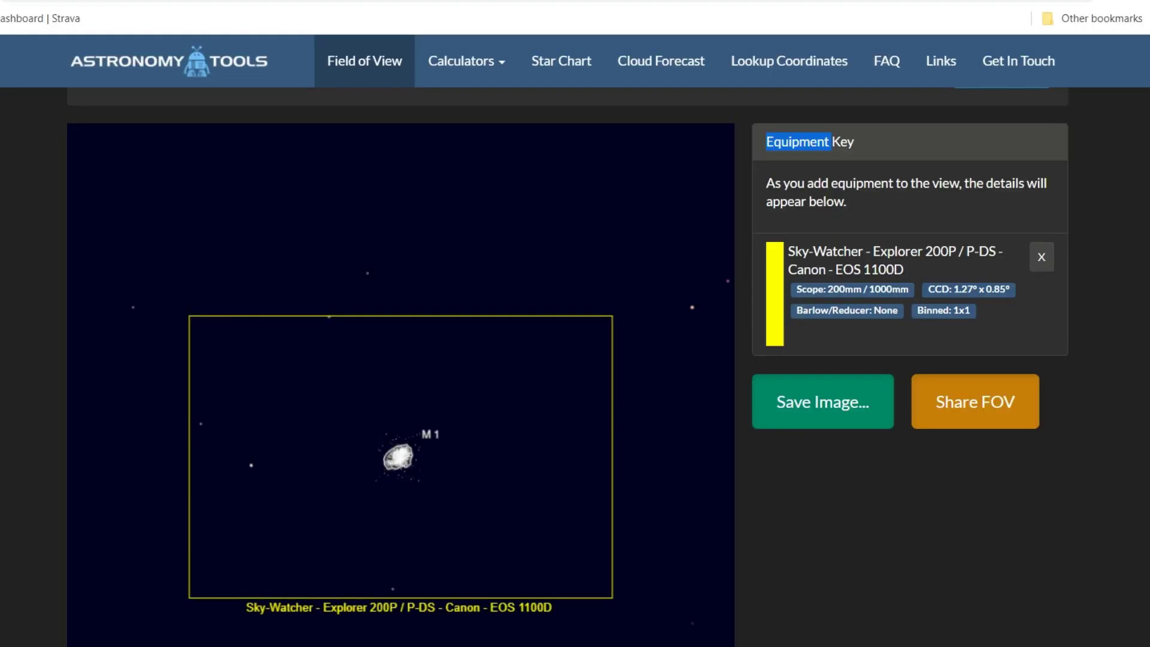
scroll(568, 351, down, 3)
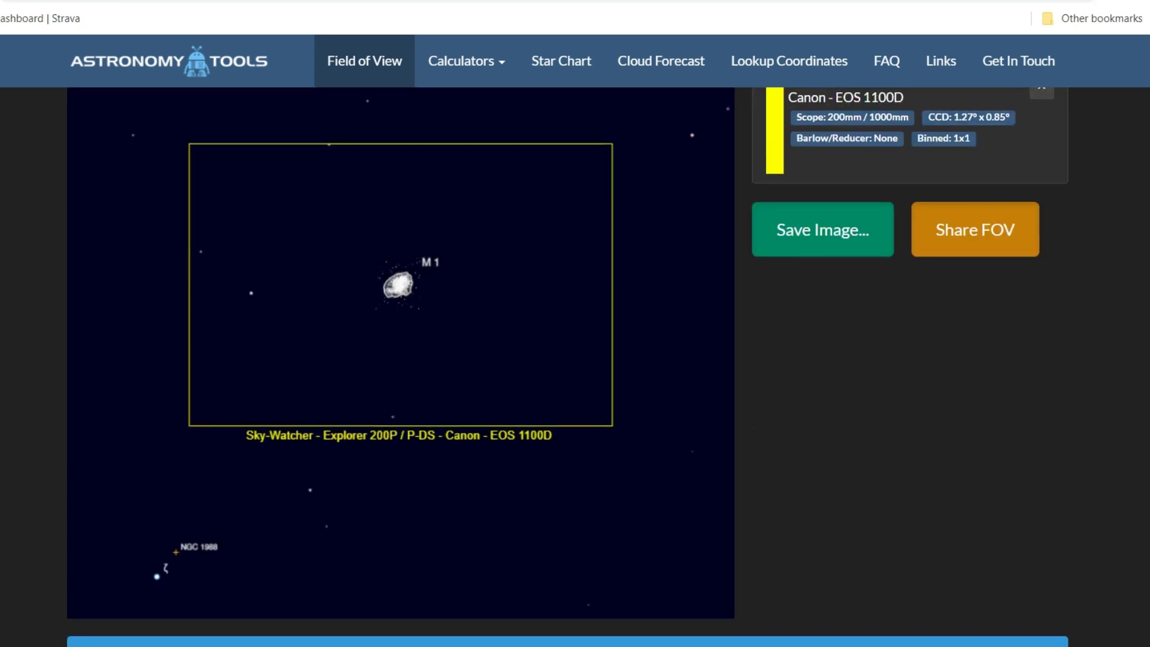
scroll(568, 359, up, 3)
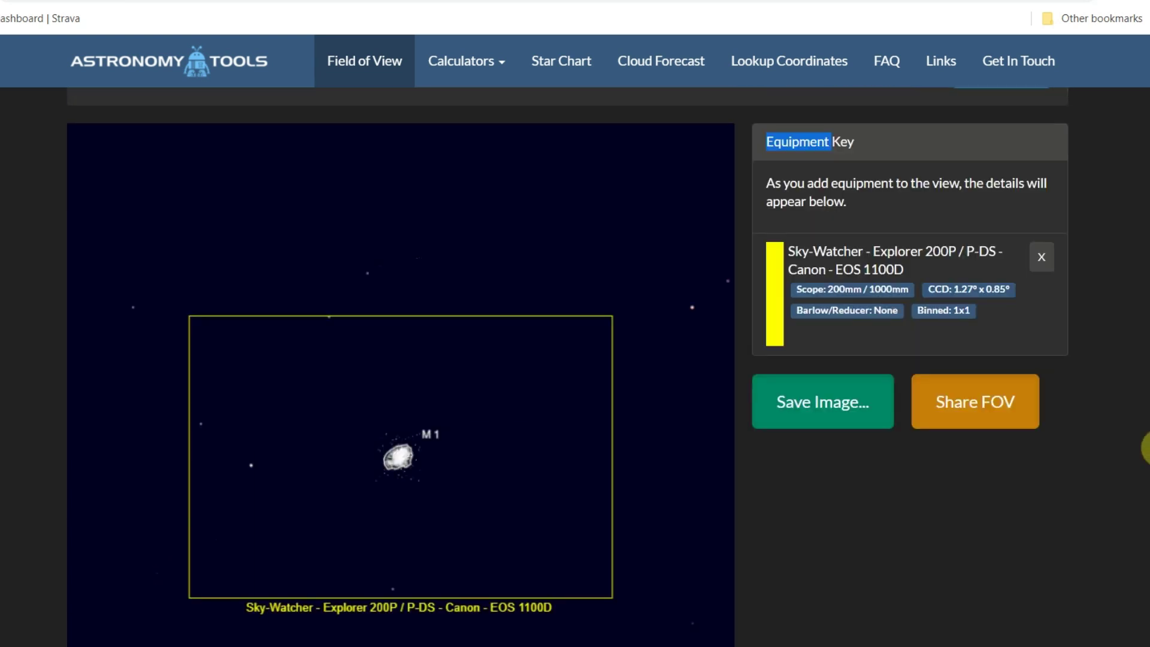
scroll(568, 359, up, 10)
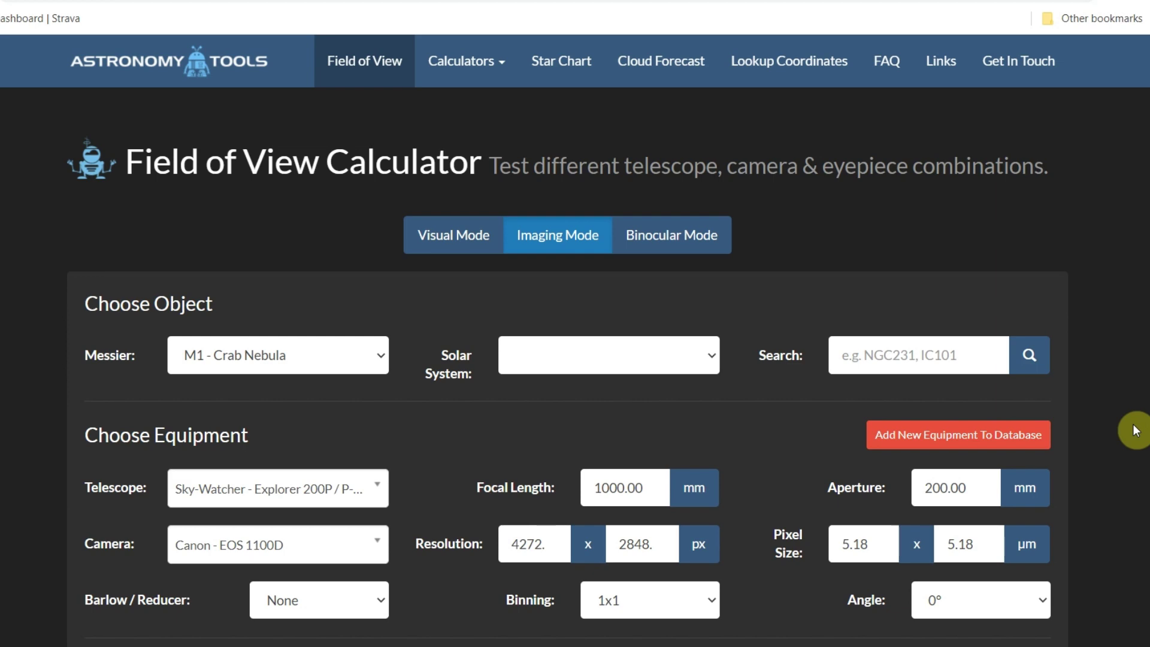
scroll(1020, 368, down, 5)
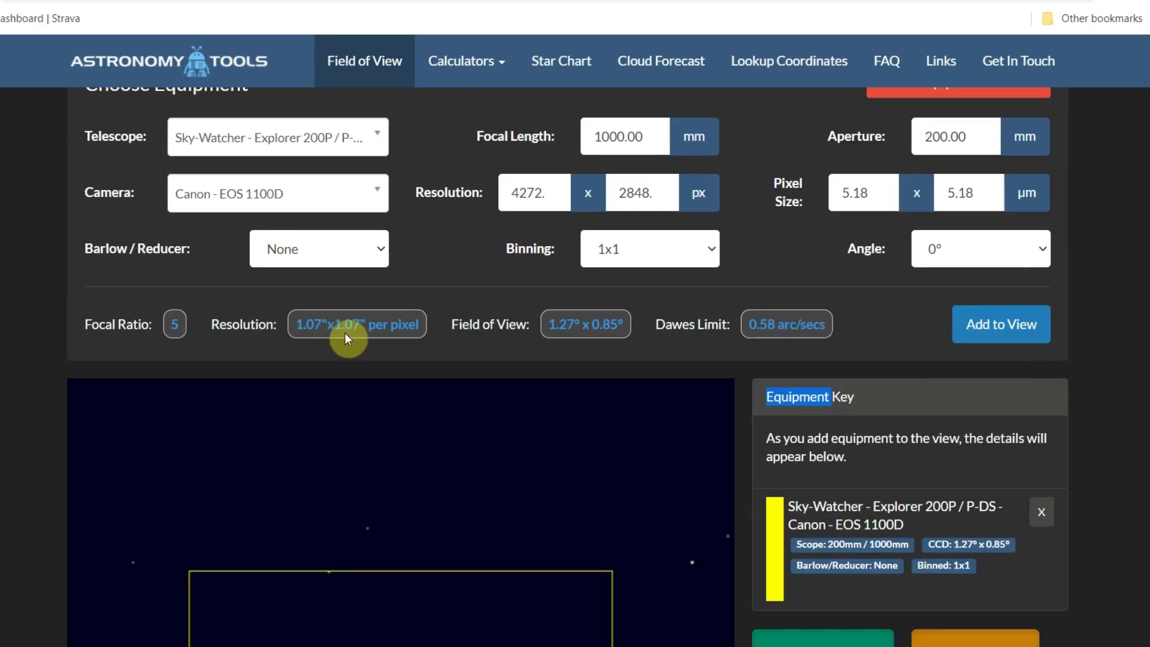
scroll(844, 336, down, 3)
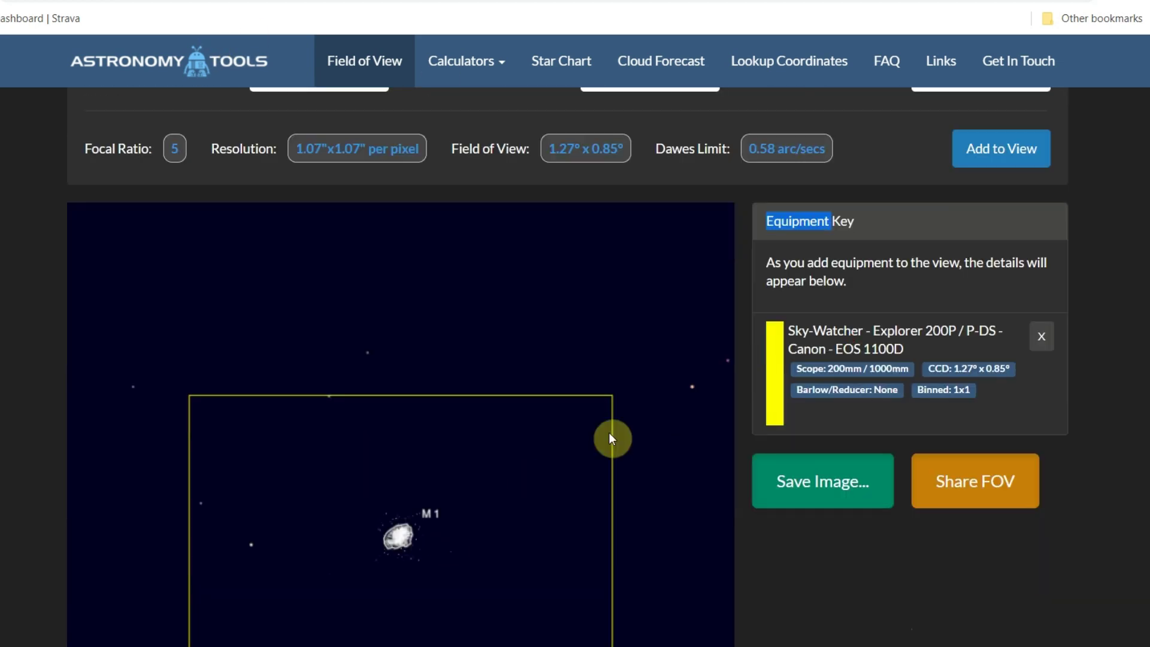
Step: Change the telescope to Celestron - C8 EDGE HD by searching for "c8"
scroll(777, 369, up, 5)
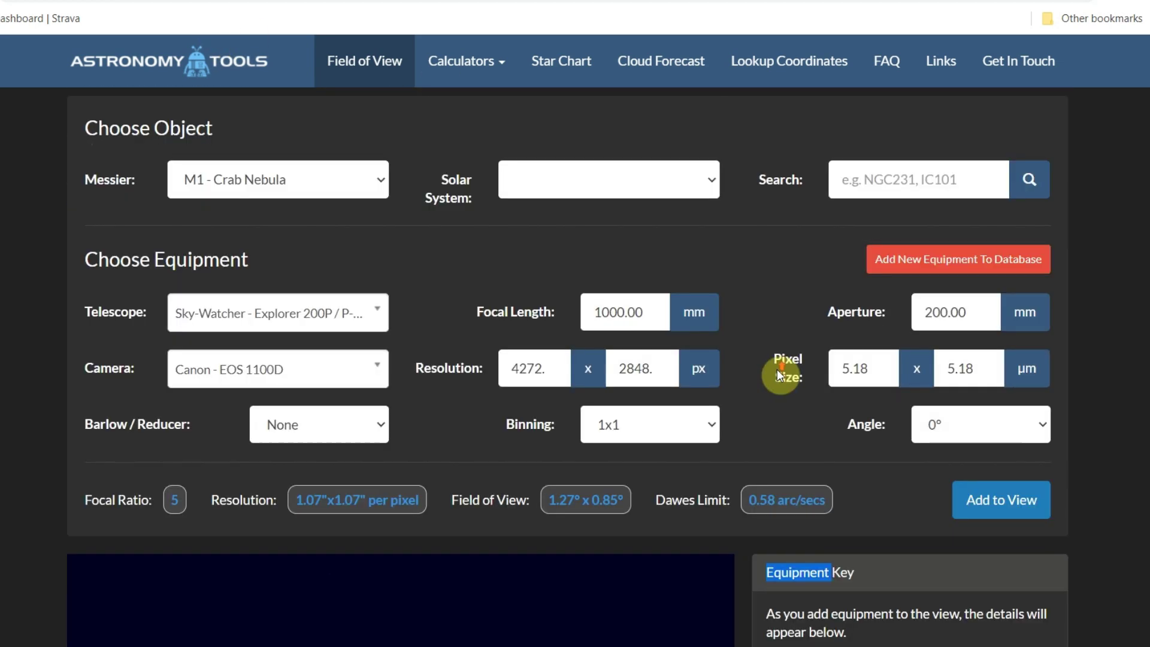
click(377, 318)
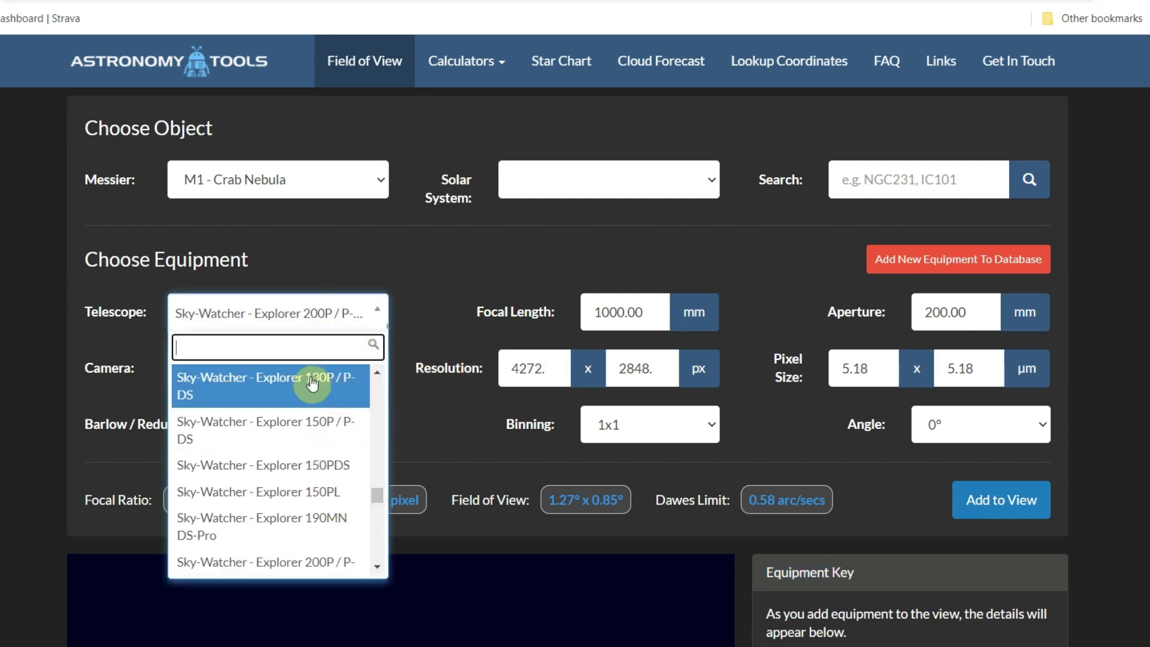
text(c8)
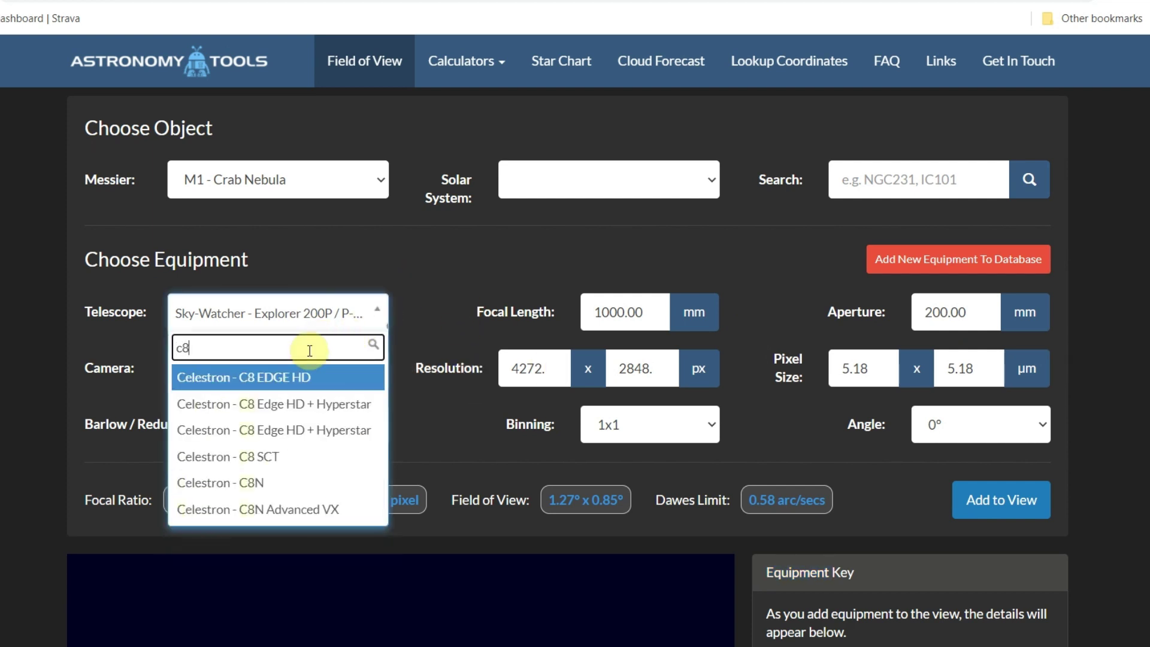
click(296, 384)
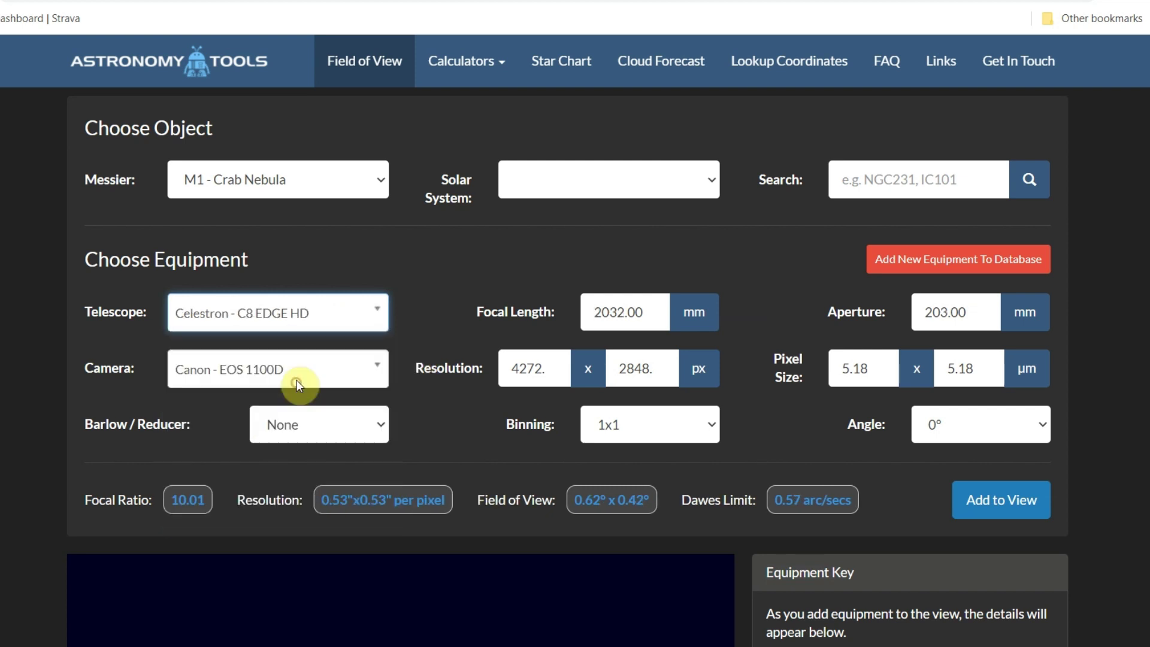
Step: Change the camera to ZWO - ASI533MC-Pro by filtering the cameras for "zwo"
click(377, 371)
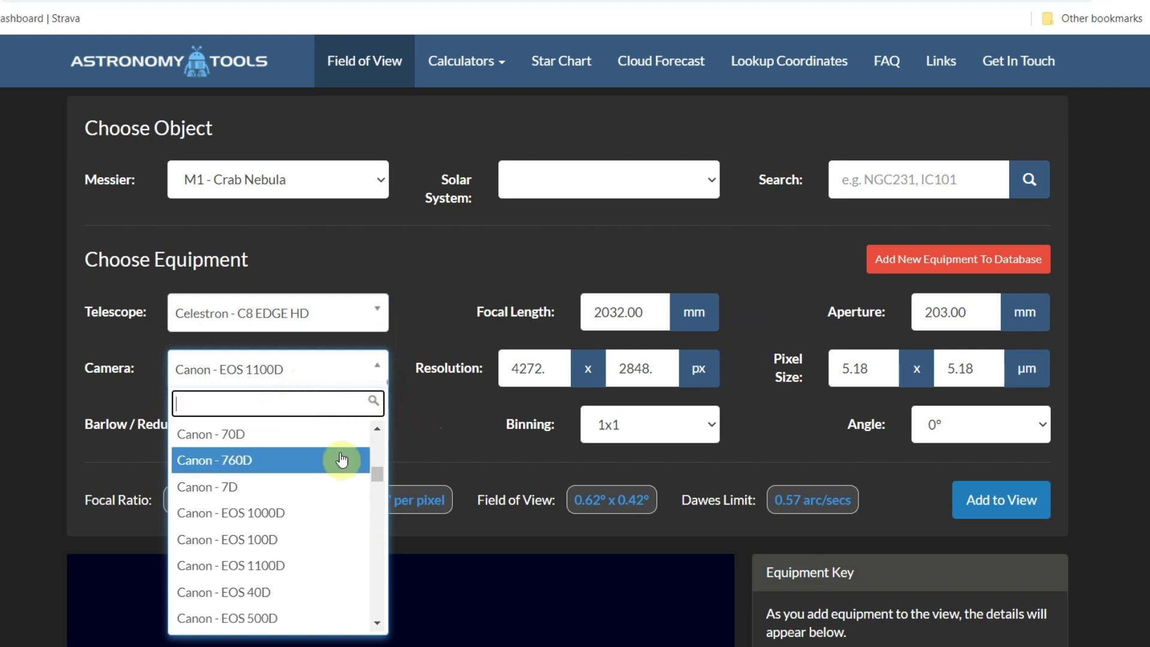
text(zwo)
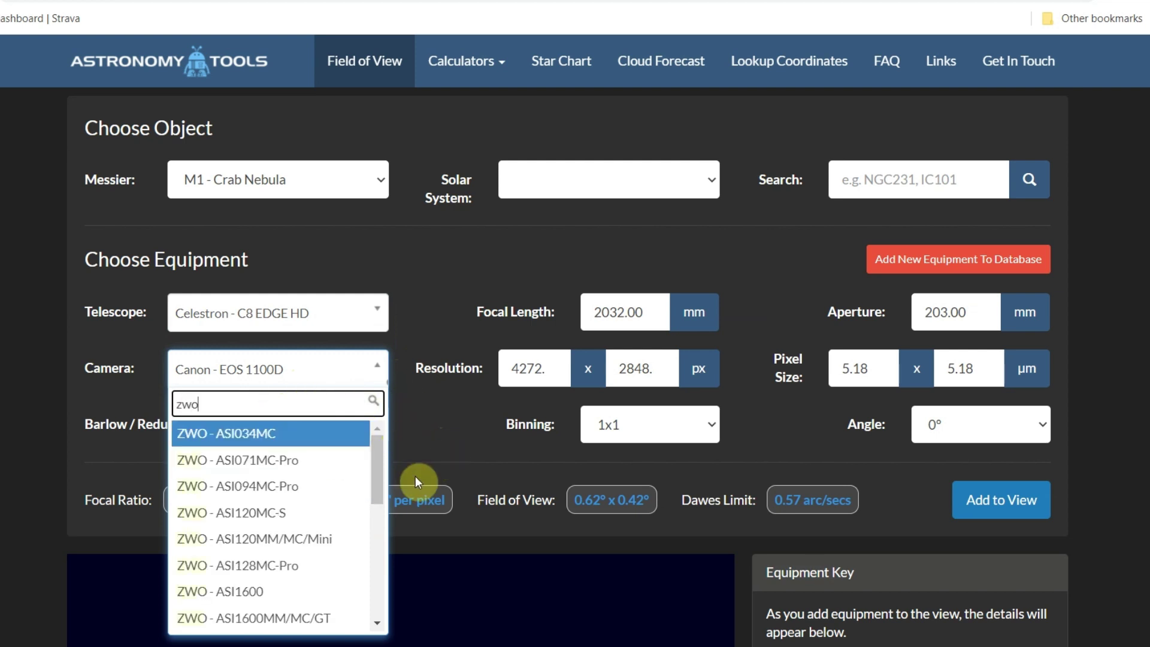
scroll(263, 545, down, 5)
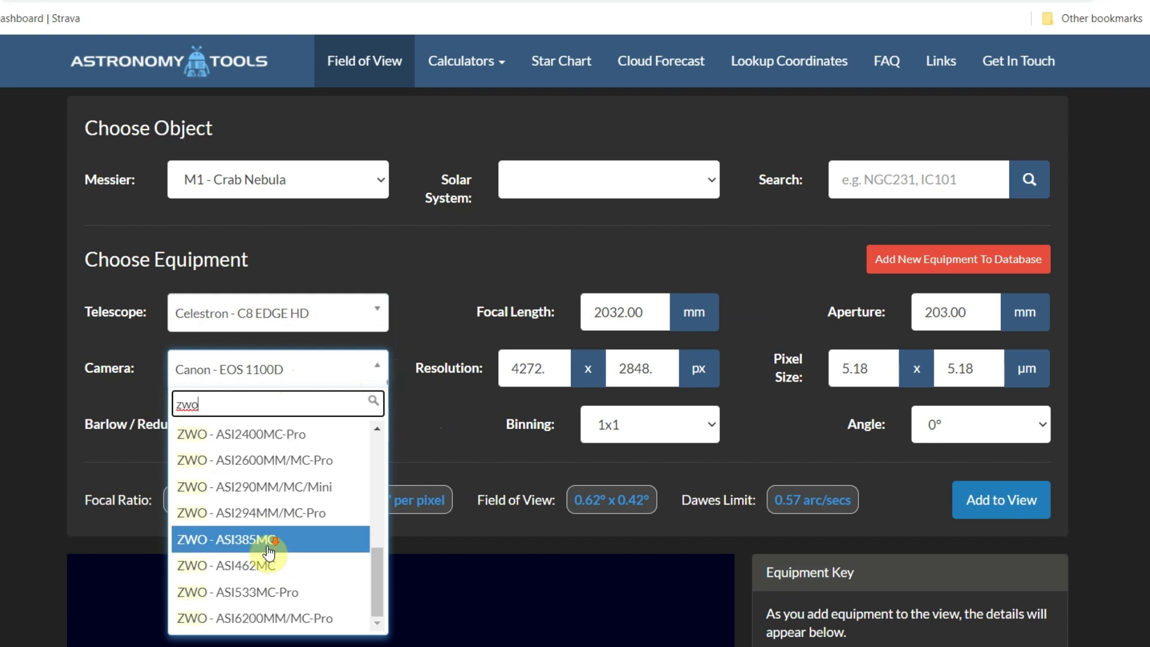
click(254, 592)
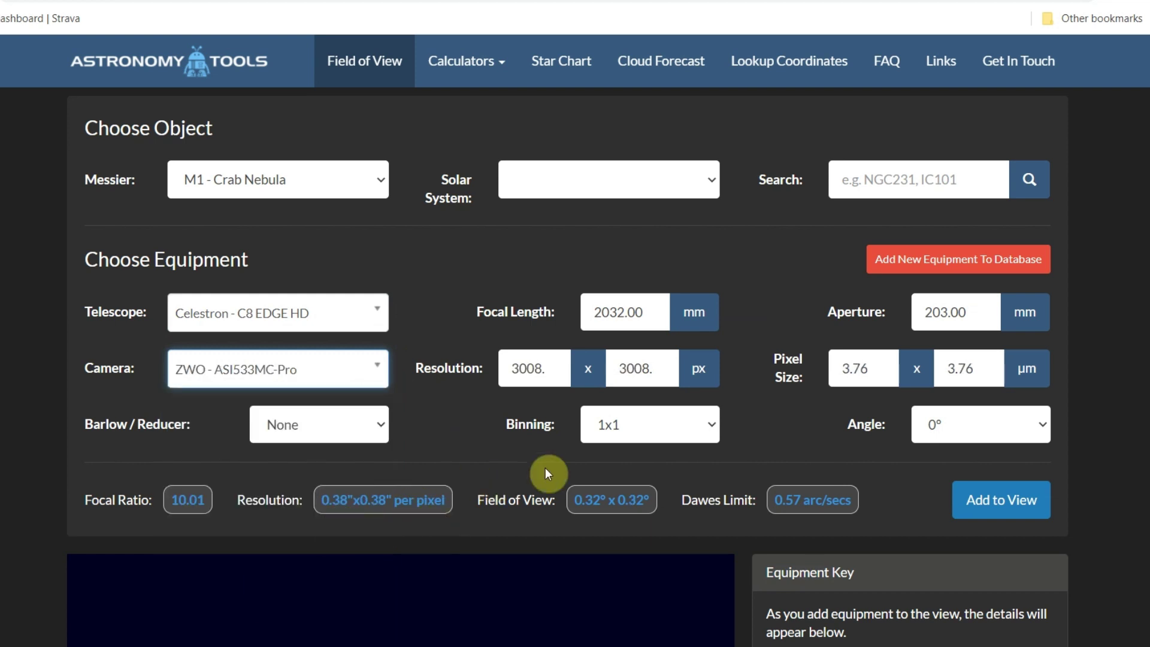
Step: Set the camera binning to 2x2 for the C8 EDGE HD and ASI533MC-Pro combination
click(714, 427)
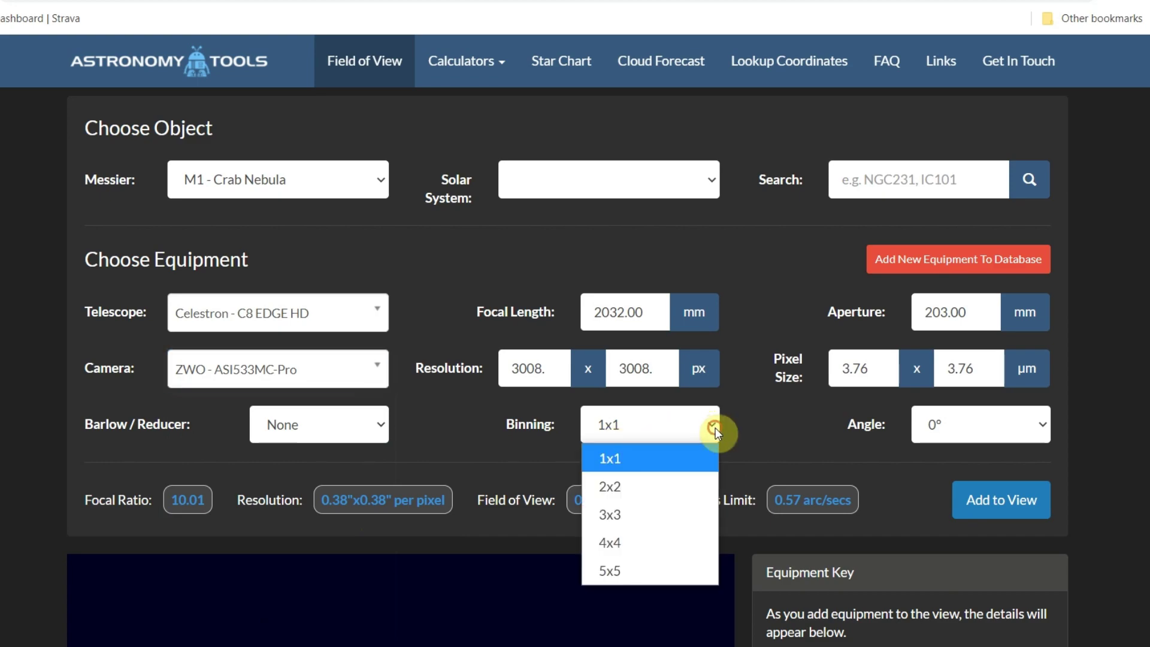
click(380, 532)
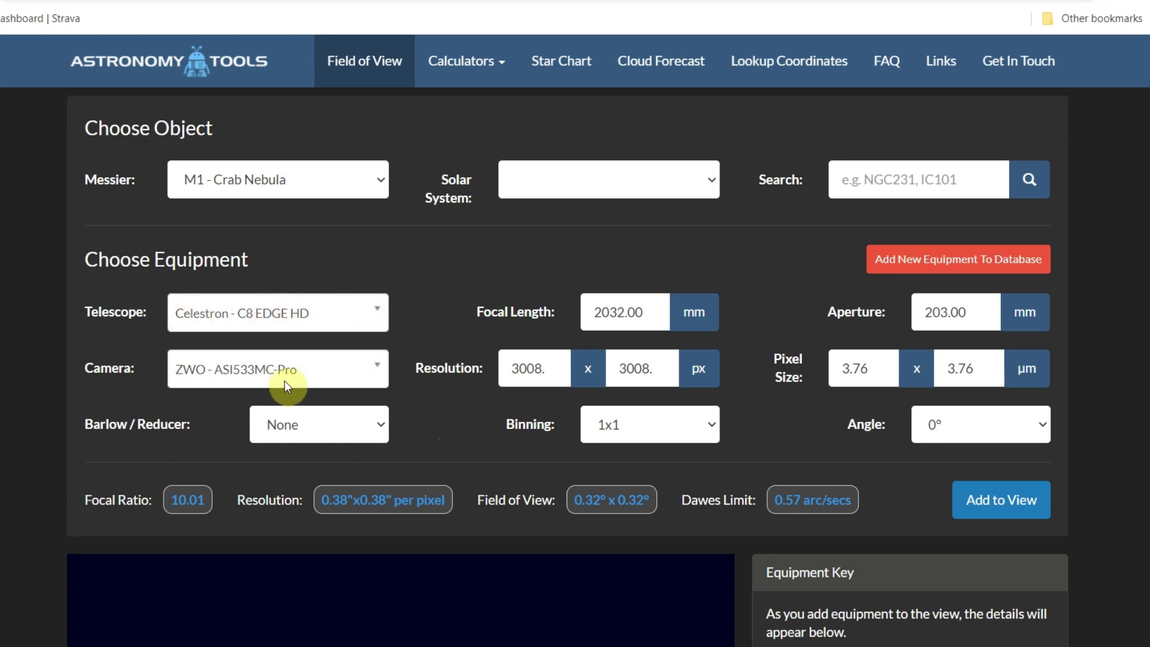
click(710, 424)
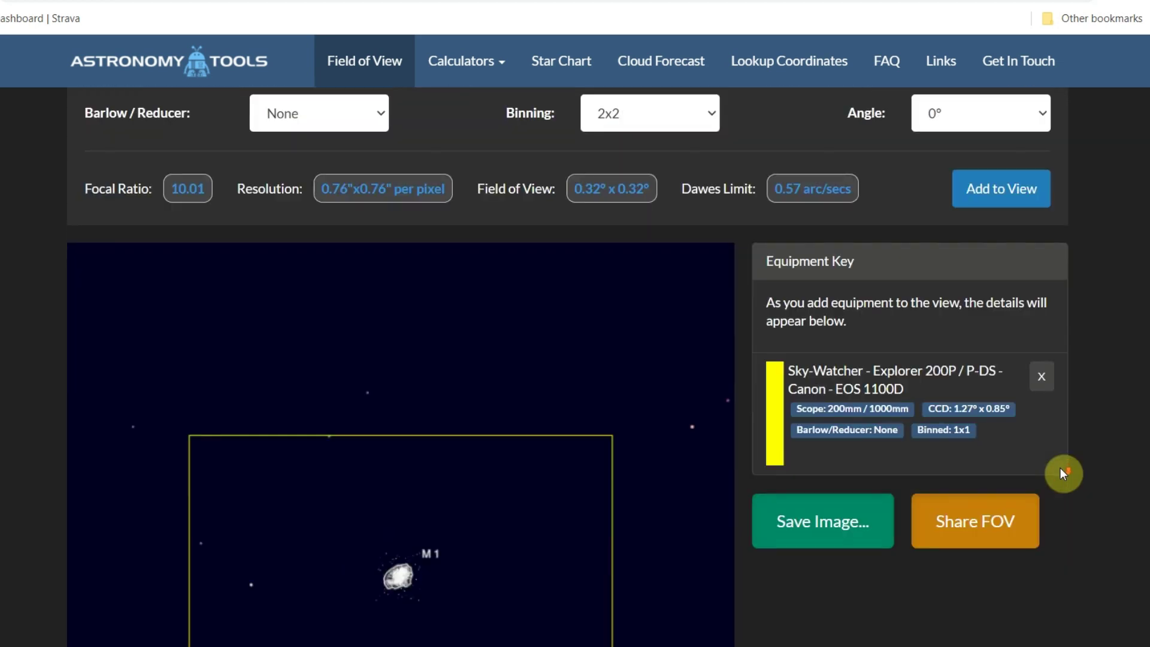
Step: Add the Celestron C8 EDGE HD and ZWO ASI533MC-Pro combination to the view alongside the Explorer 200P frame
scroll(1061, 469, down, 1)
scroll(1063, 465, up, 3)
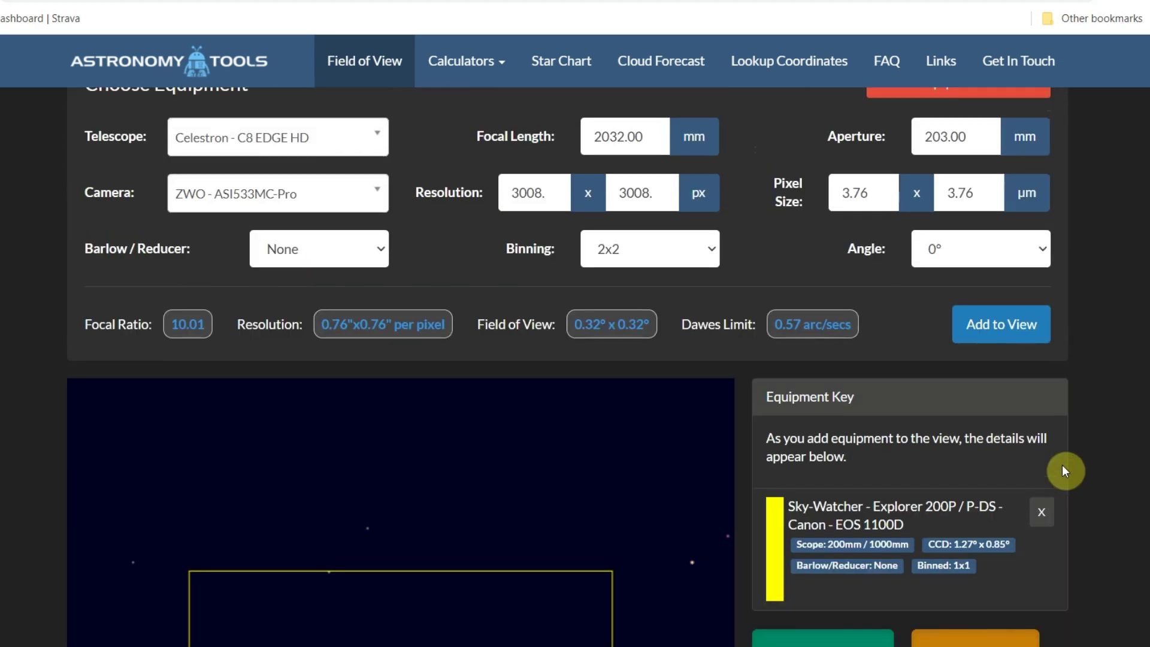
click(976, 345)
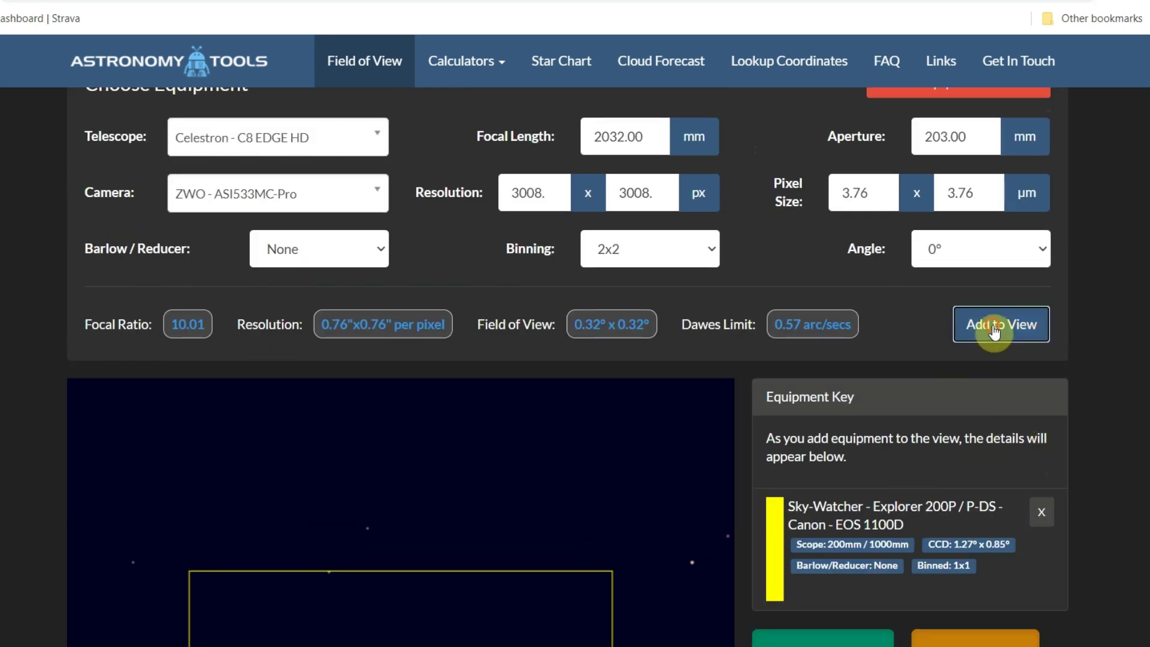
scroll(1088, 340, down, 4)
scroll(1133, 360, down, 3)
scroll(1132, 361, up, 5)
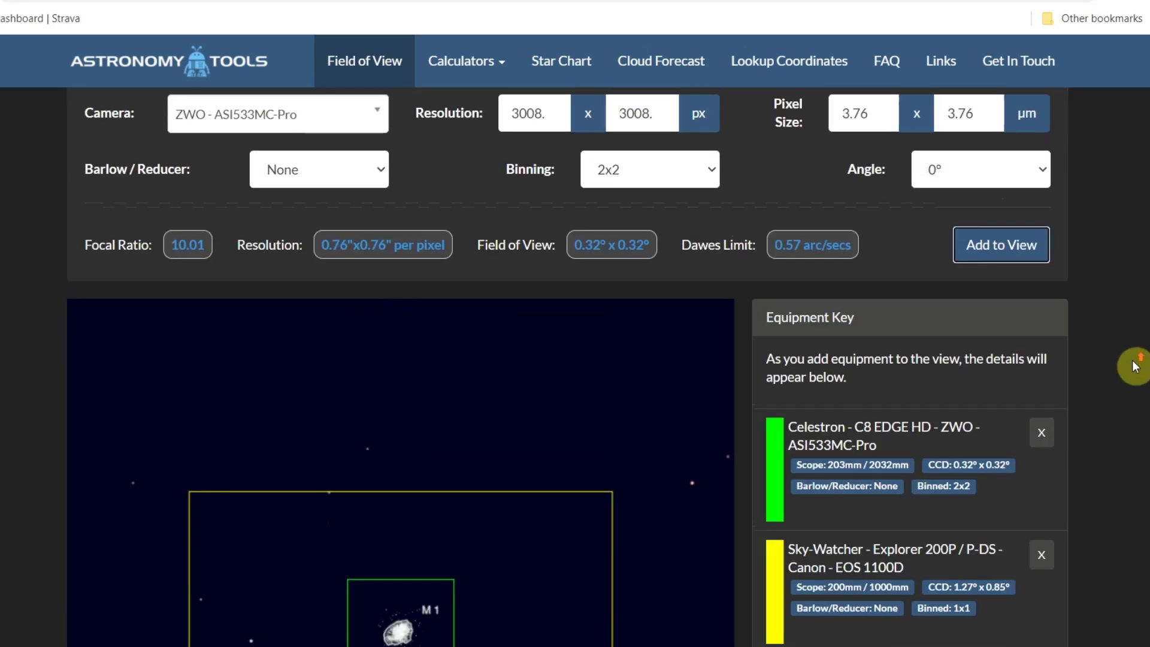
Step: Change the Messier object to M51 - Whirlpool Galaxy
scroll(1131, 361, up, 6)
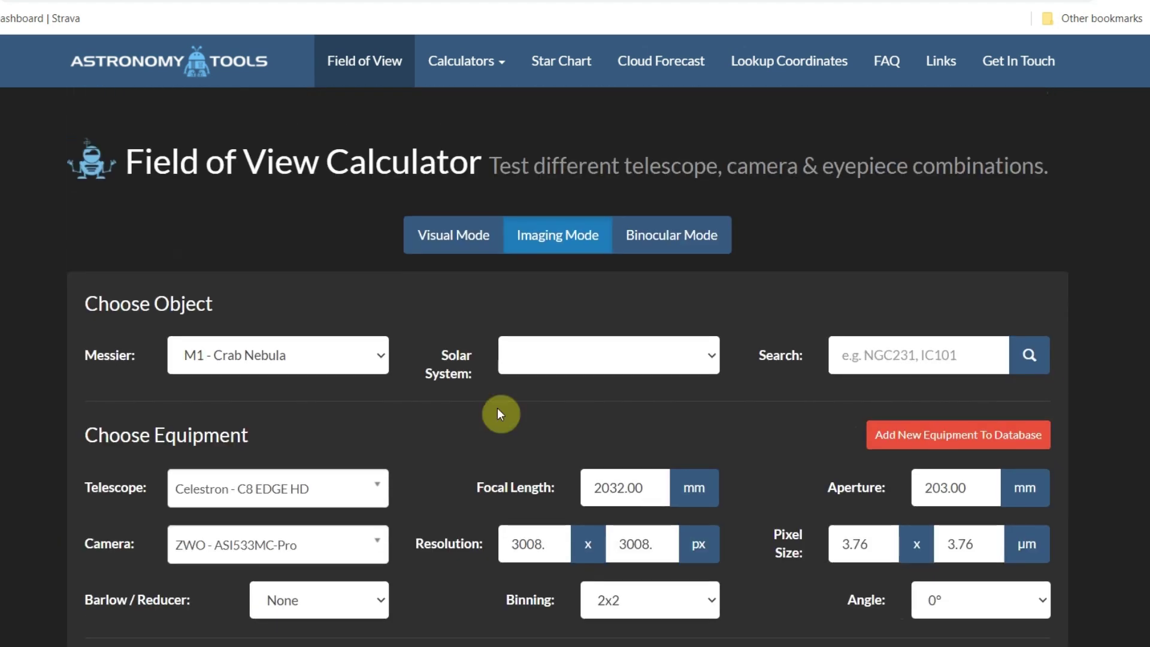
click(384, 354)
scroll(294, 163, down, 20)
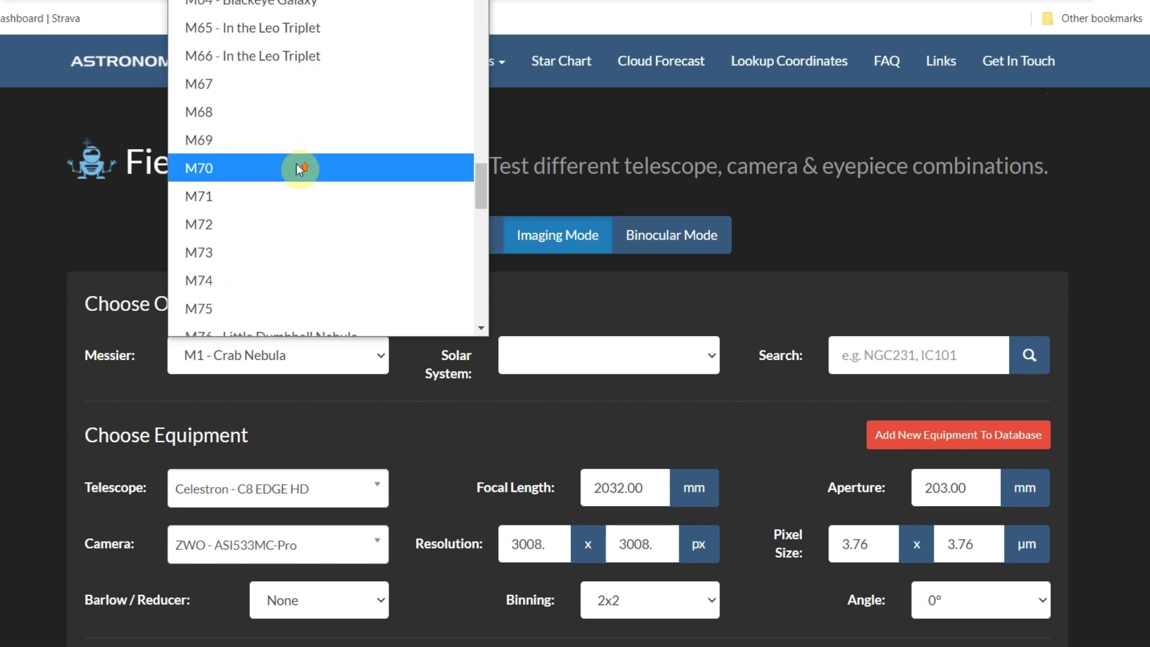
scroll(298, 161, up, 4)
click(282, 4)
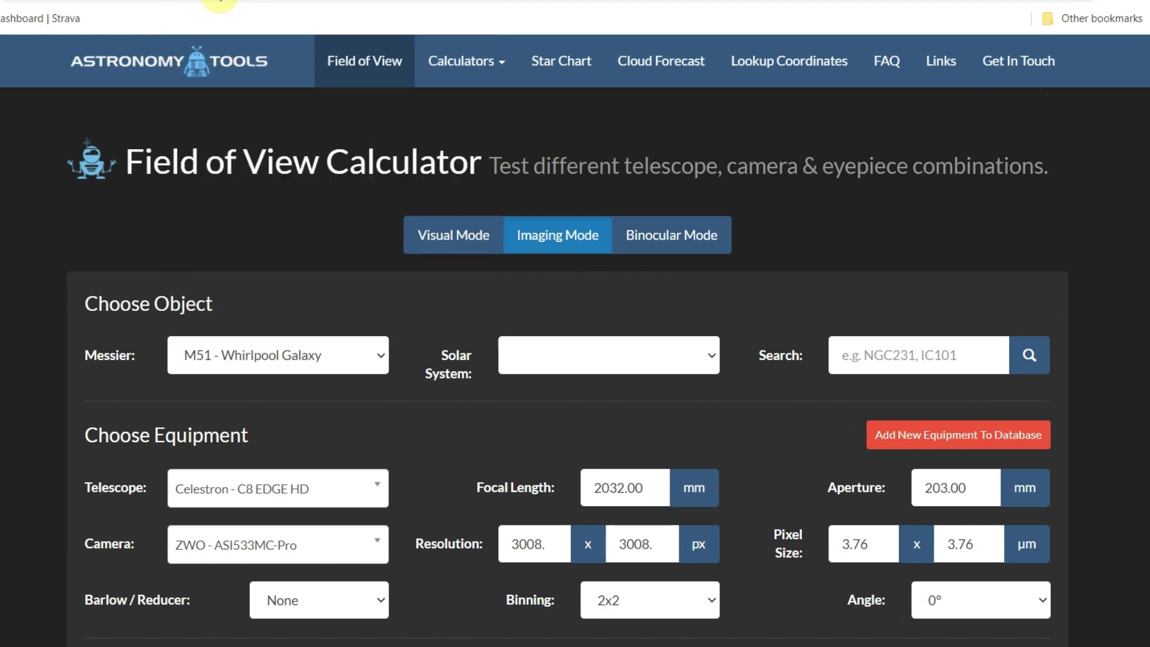
Step: Examine how M51 fits in the C8 EDGE HD and Explorer 200P frames, together with the equipment settings
scroll(1076, 359, down, 3)
scroll(1076, 358, down, 8)
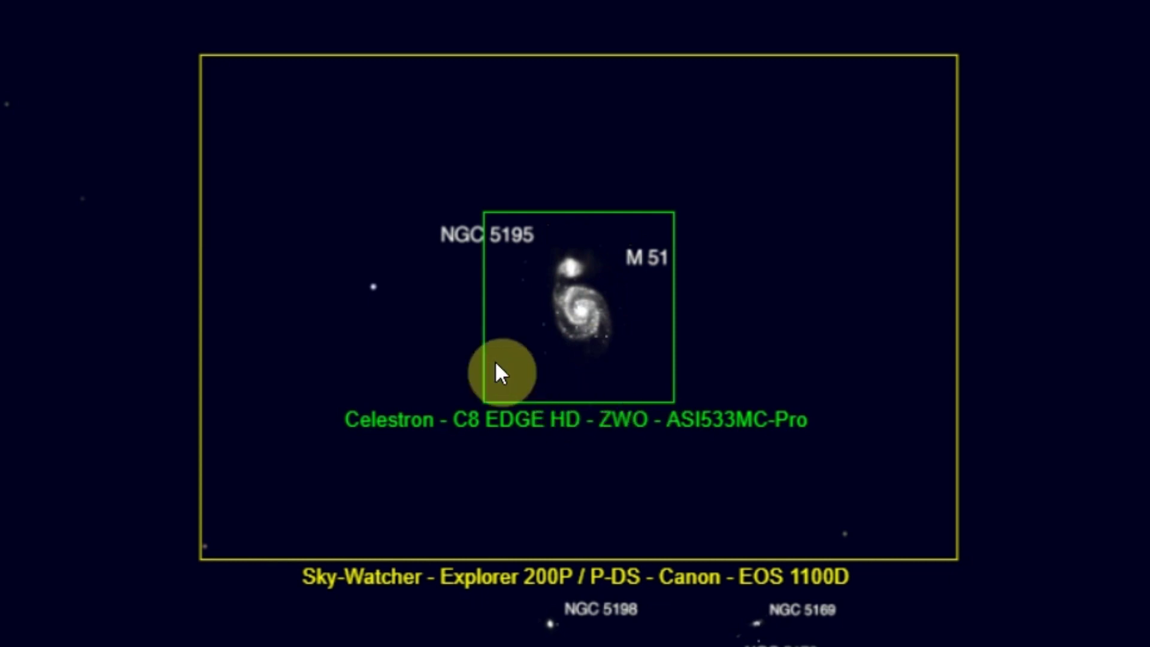
scroll(576, 323, up, 6)
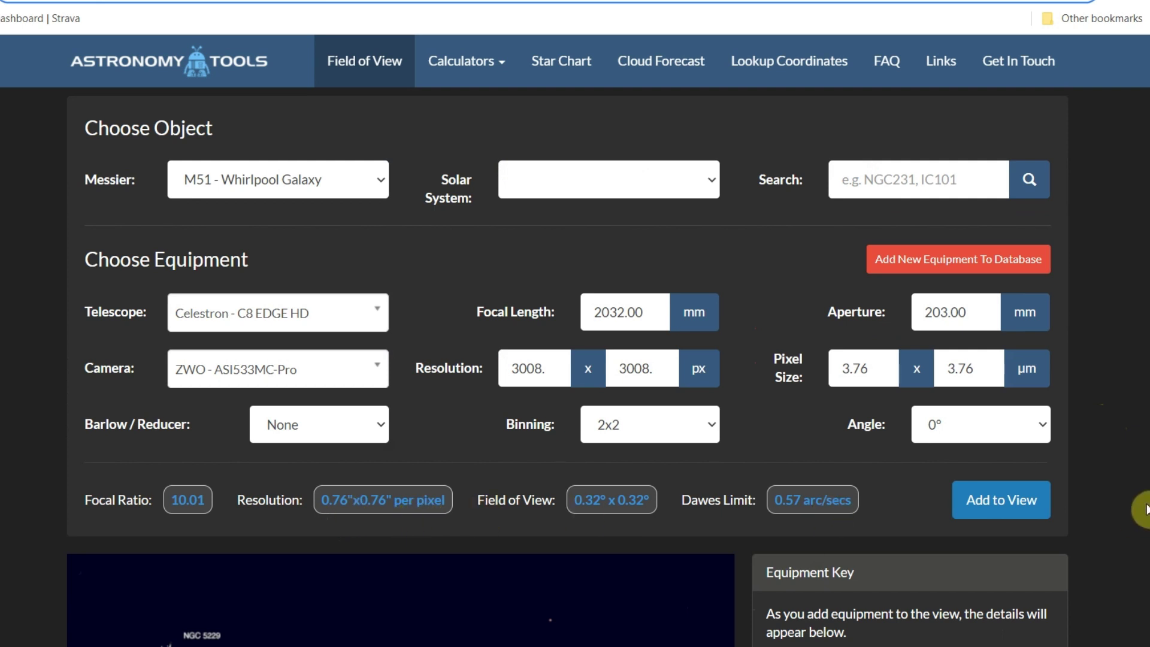
scroll(1146, 510, down, 6)
scroll(1146, 509, up, 3)
scroll(1114, 517, up, 5)
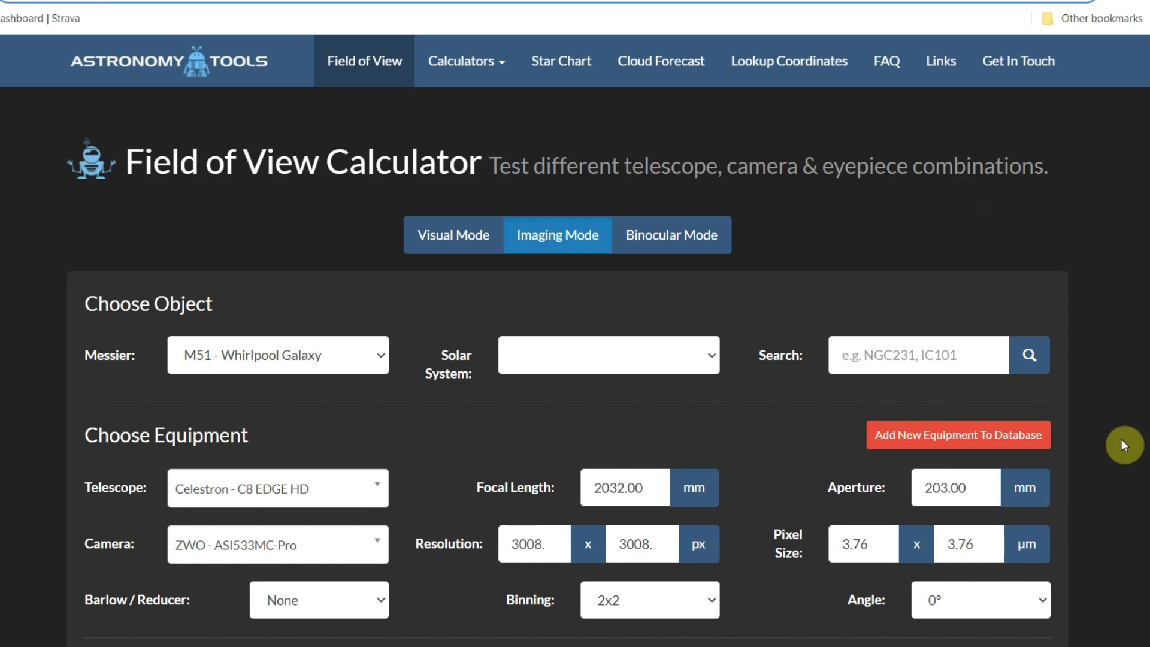
scroll(1123, 437, down, 5)
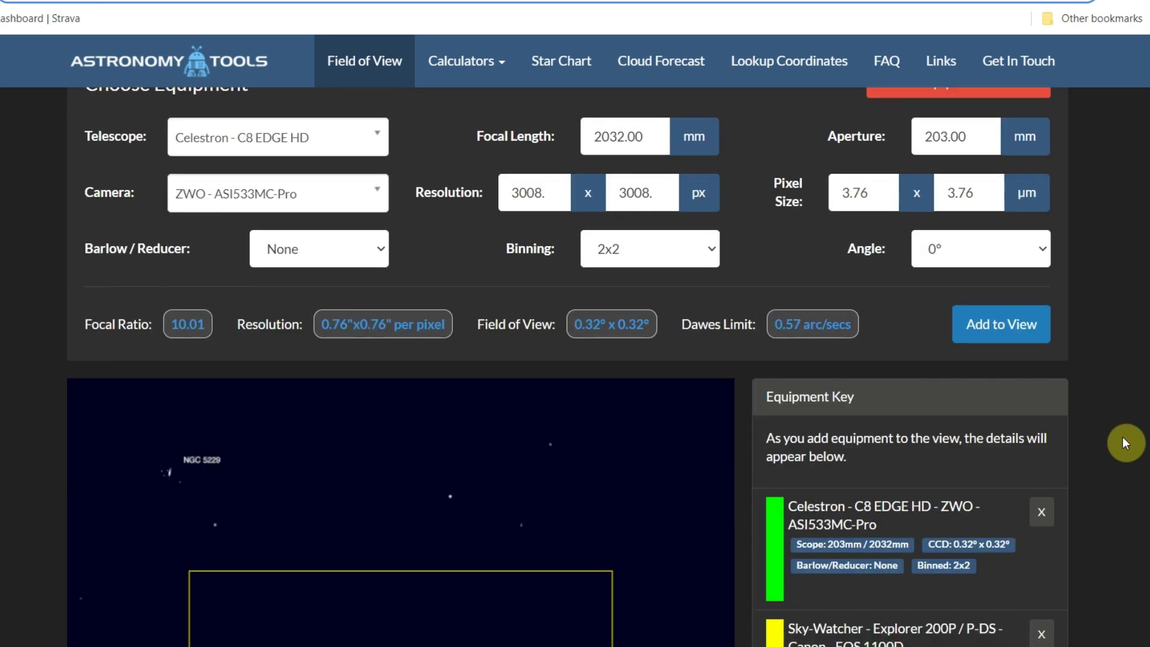
scroll(1123, 437, up, 1)
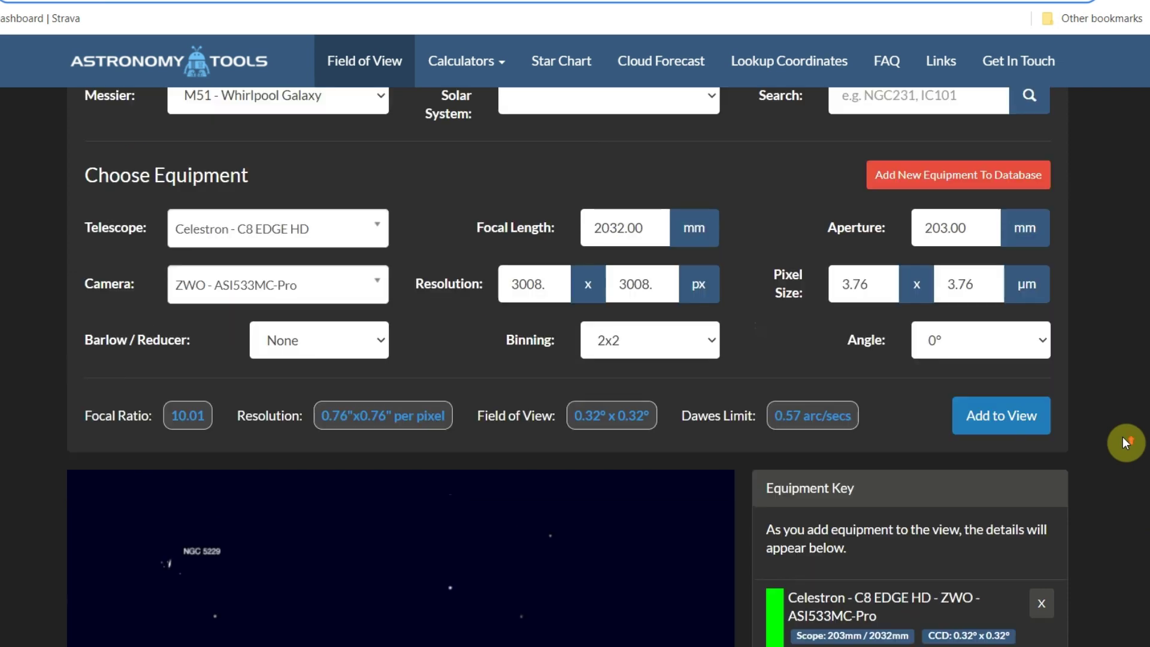
scroll(1123, 437, up, 1)
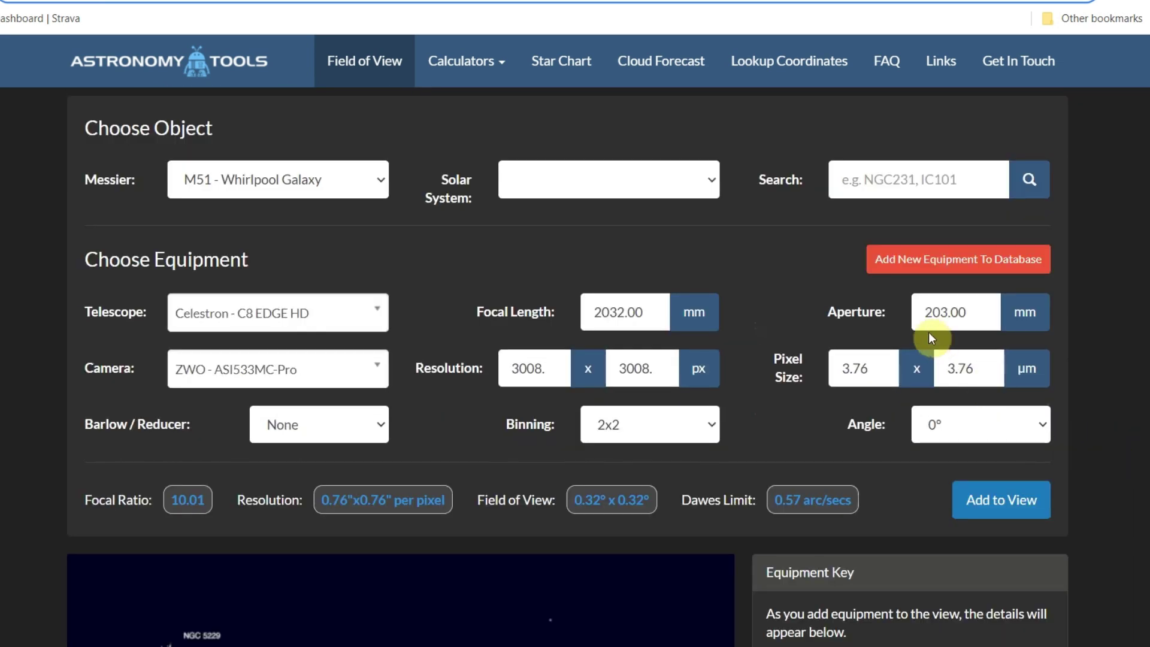
Step: View the form for adding a telescope to the equipment database and close it without entering anything
click(976, 264)
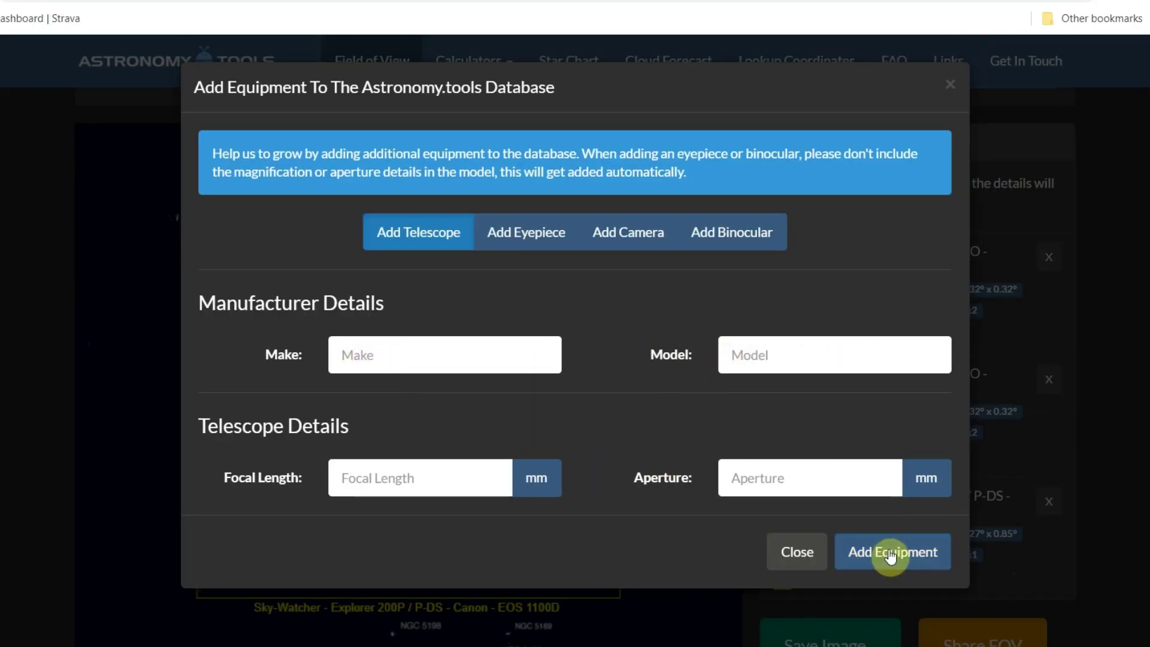
click(1099, 296)
click(232, 321)
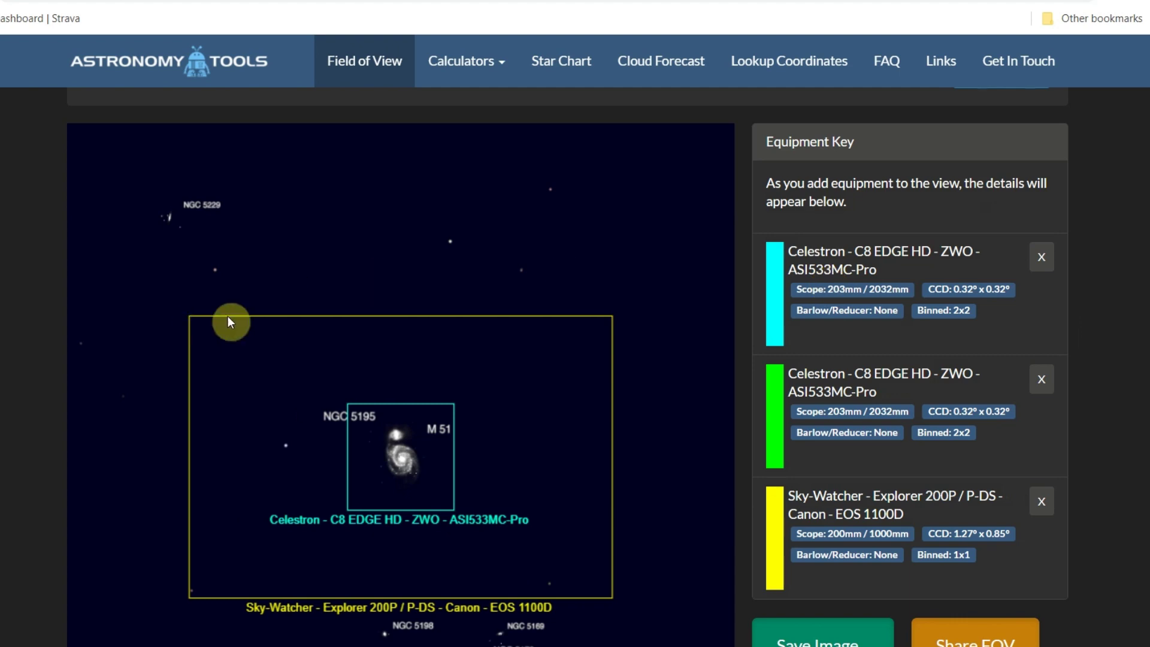
Step: Open the Telescope Capabilities calculators and look over the Dawes' Limit and Rayleigh Limit sections
scroll(232, 321, up, 8)
scroll(567, 359, up, 3)
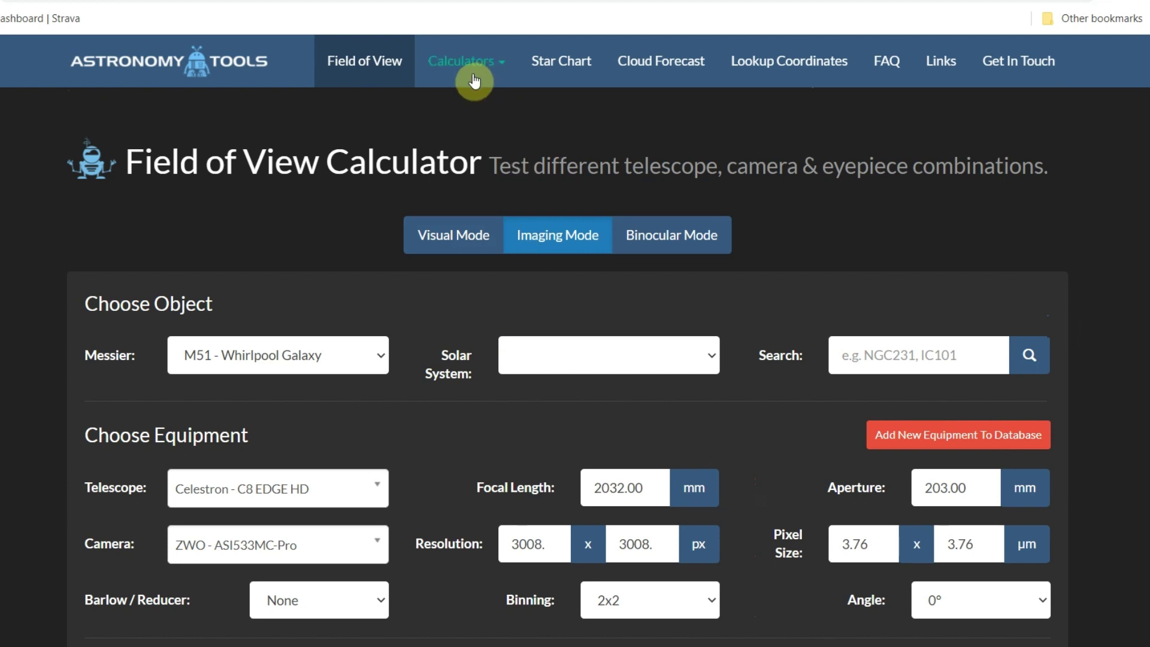
click(500, 69)
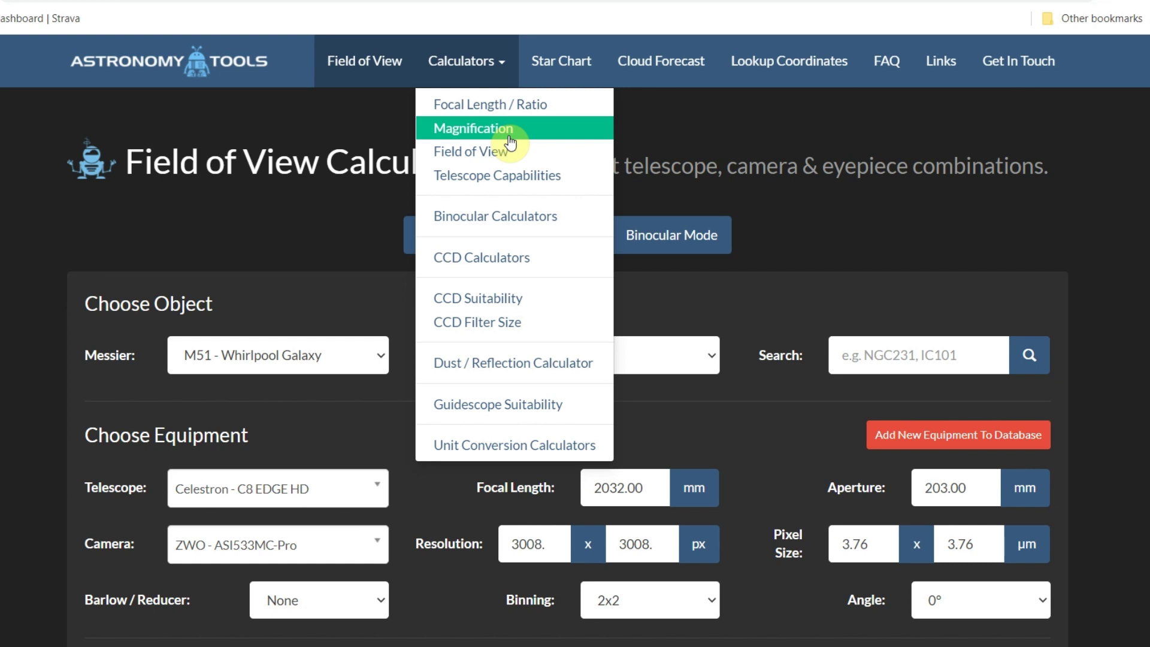
click(501, 180)
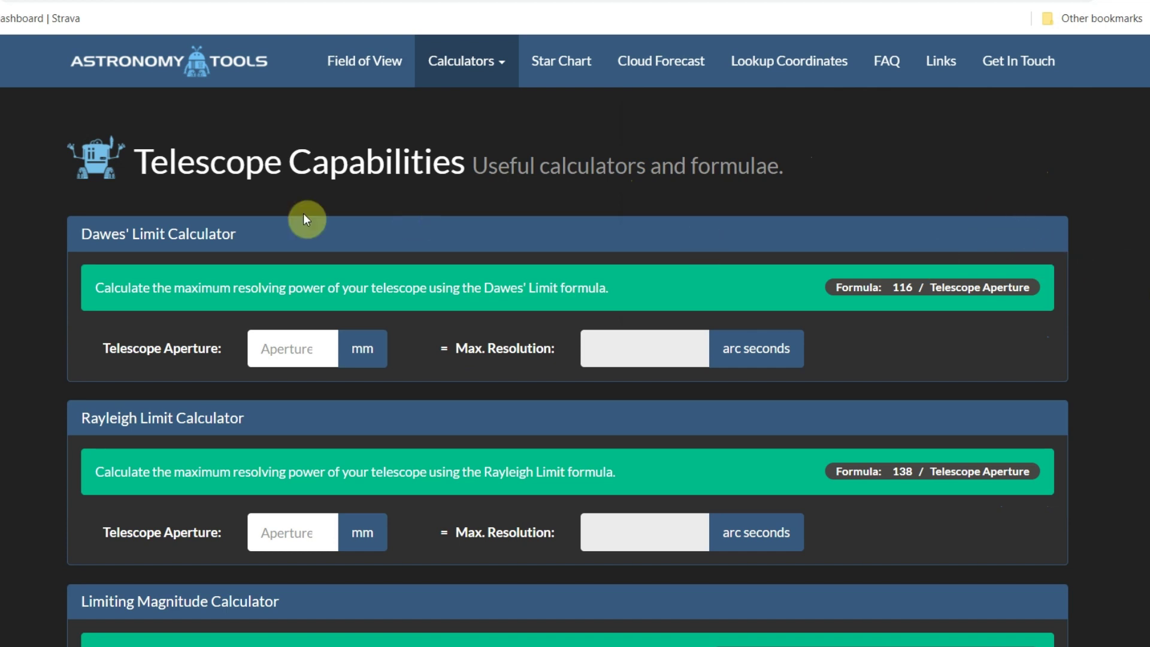
scroll(955, 254, down, 3)
scroll(961, 249, up, 3)
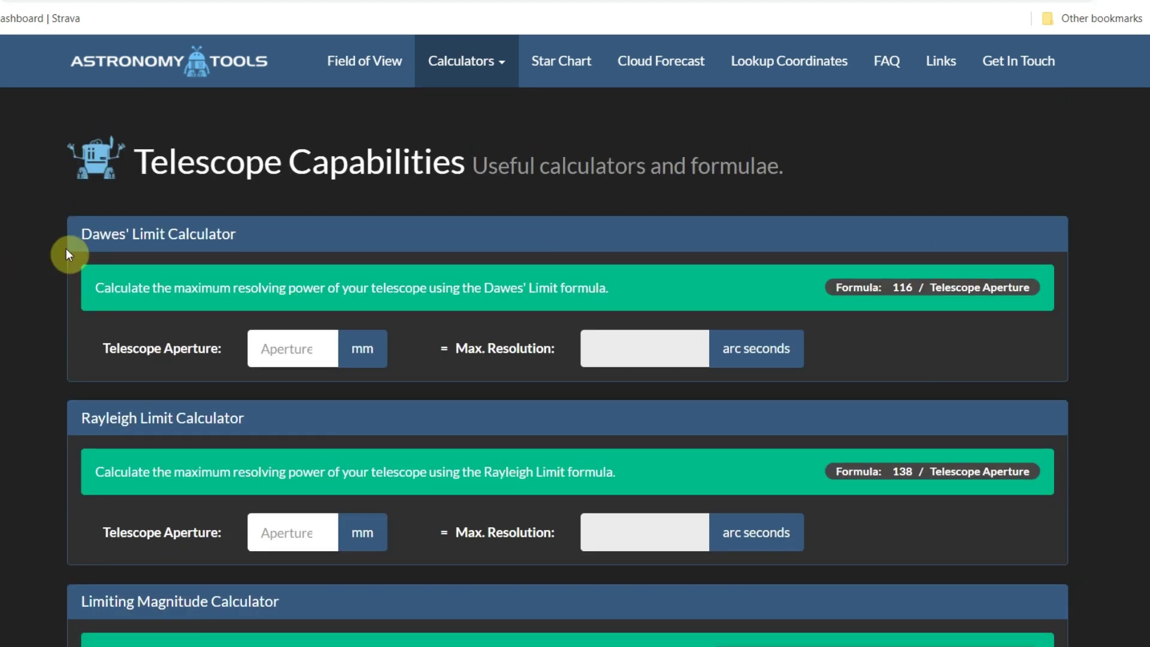
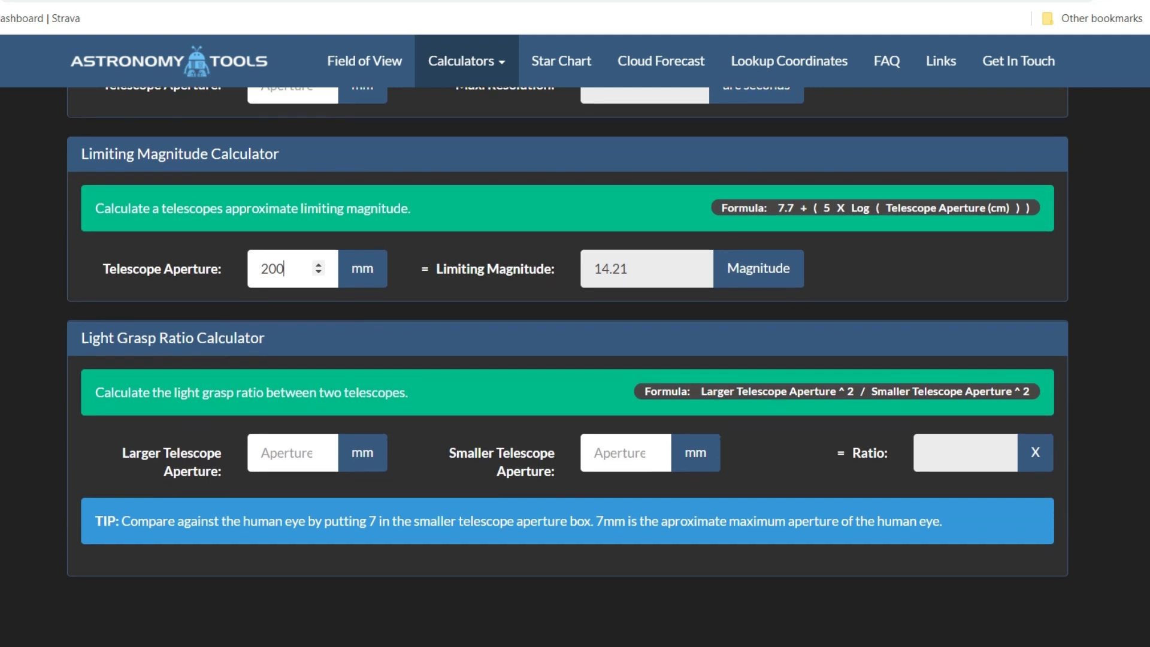
Step: In the Light Grasp Ratio Calculator, set the smaller telescope aperture to 7 mm and the larger one to 200 mm
scroll(568, 341, down, 1)
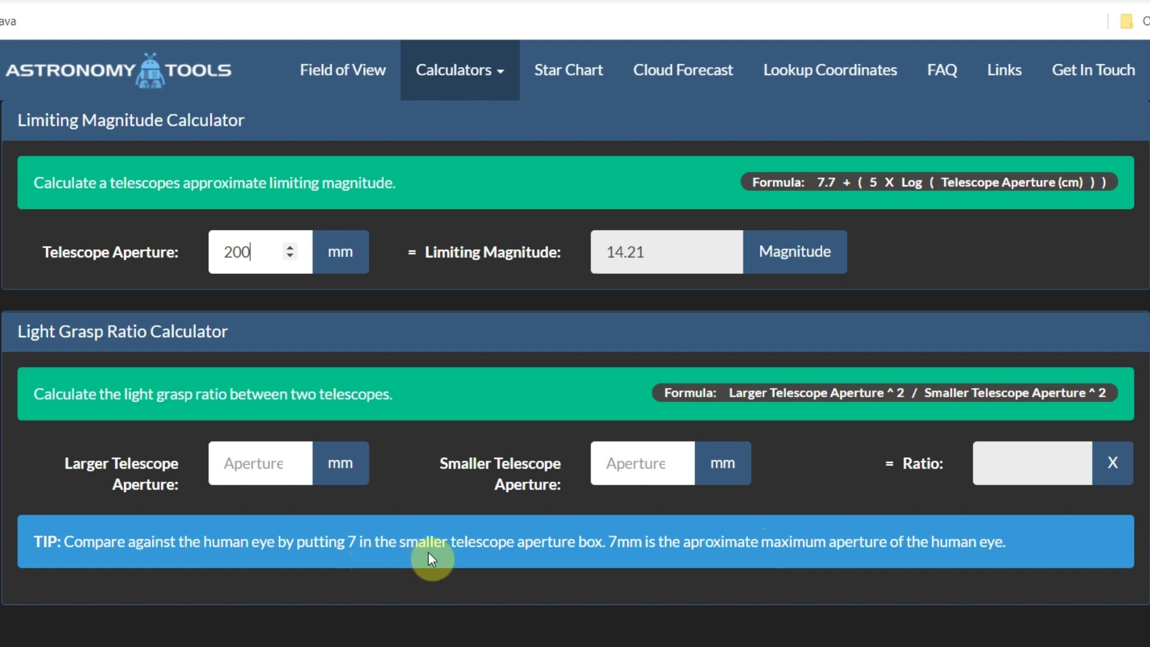
click(671, 460)
click(671, 460)
click(671, 460)
click(671, 460)
click(671, 460)
click(671, 460)
click(671, 460)
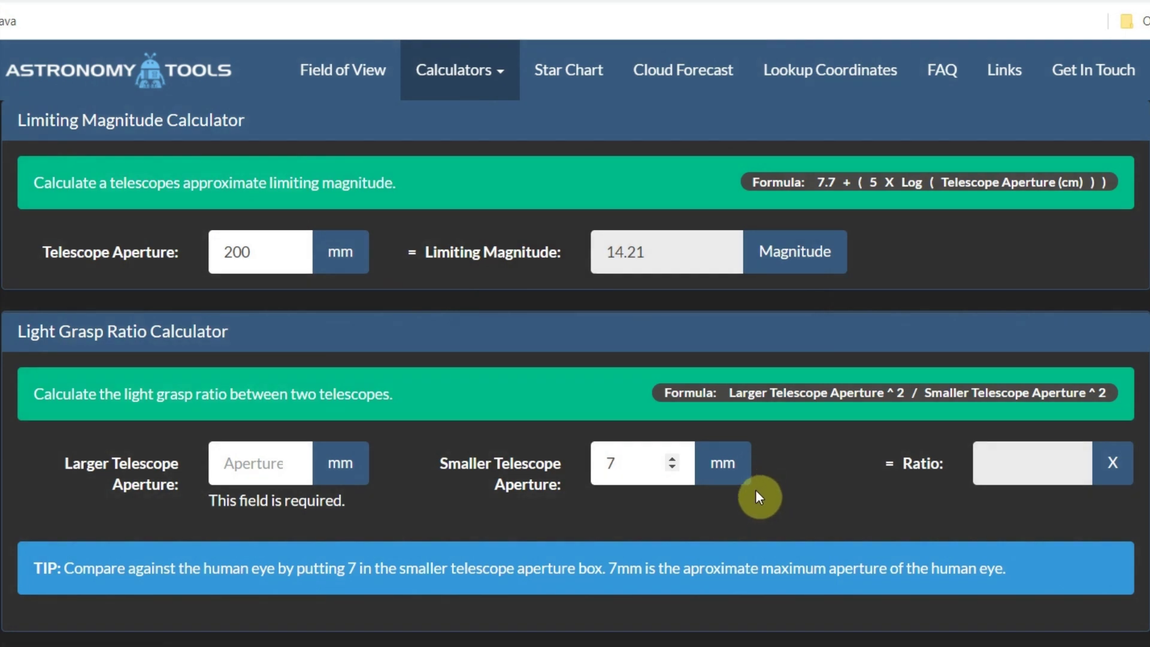
click(283, 470)
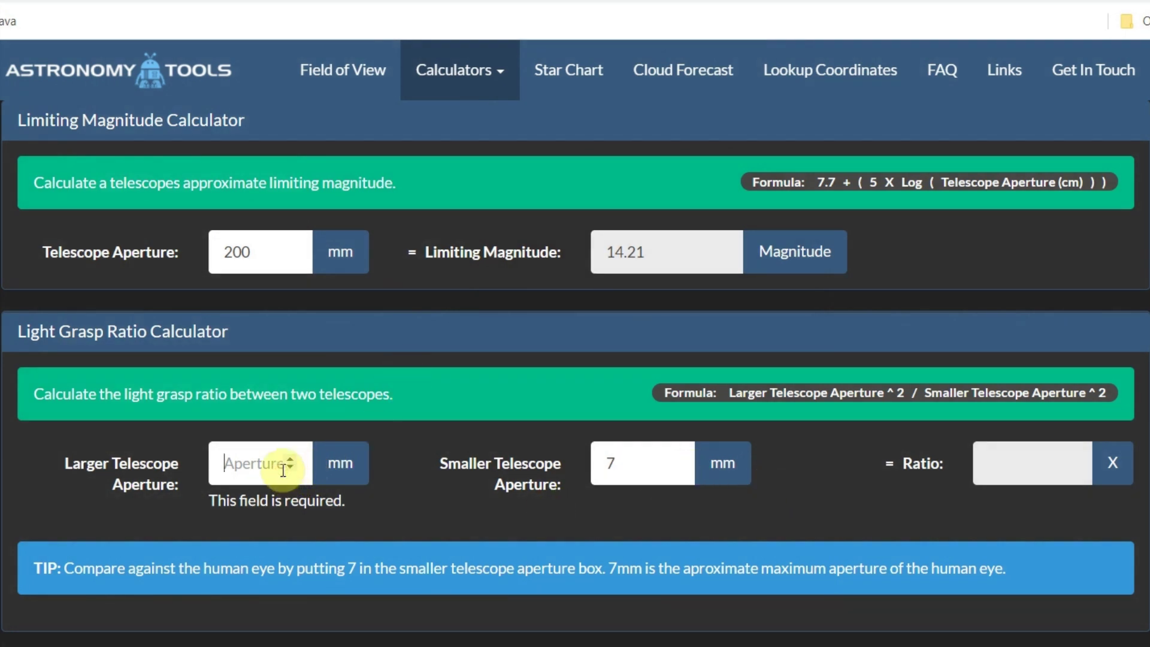
text(200)
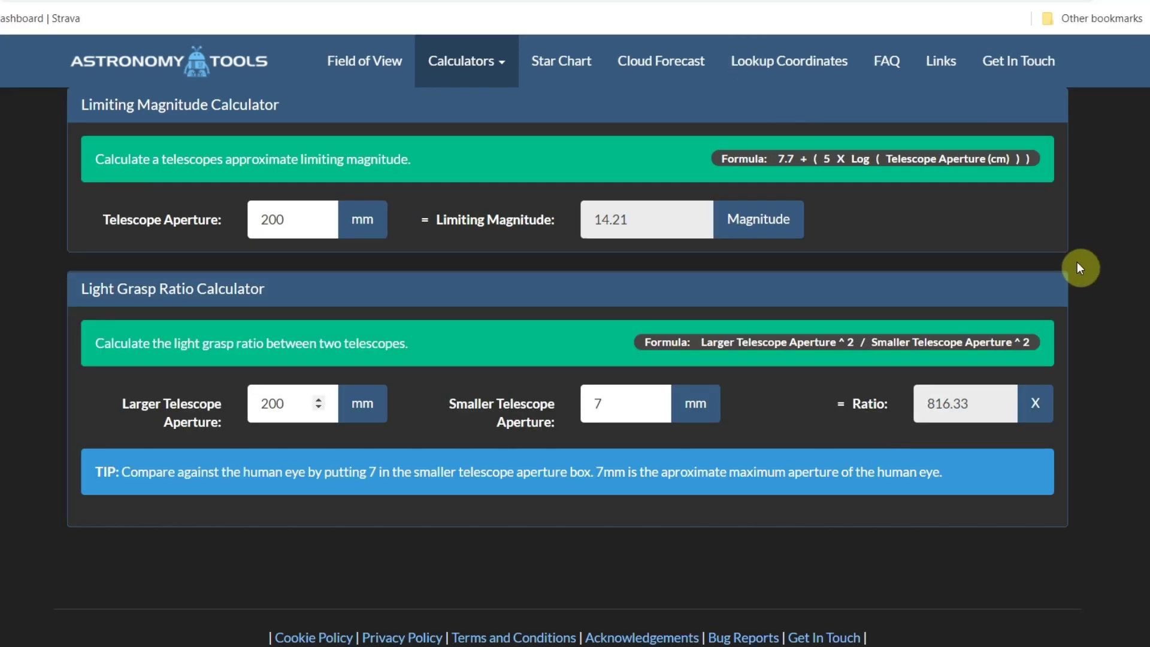
Step: Open the CCD Calculators page and look through its resolution, pixel size and chip size calculators
scroll(1045, 285, down, 2)
scroll(624, 242, up, 8)
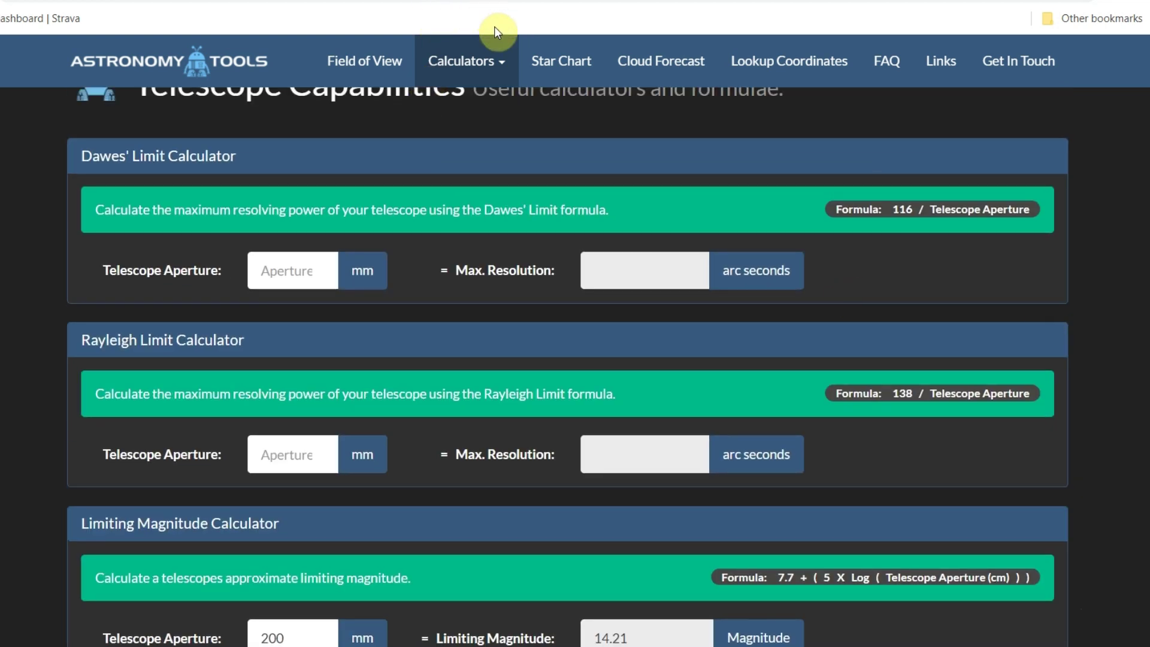
click(505, 56)
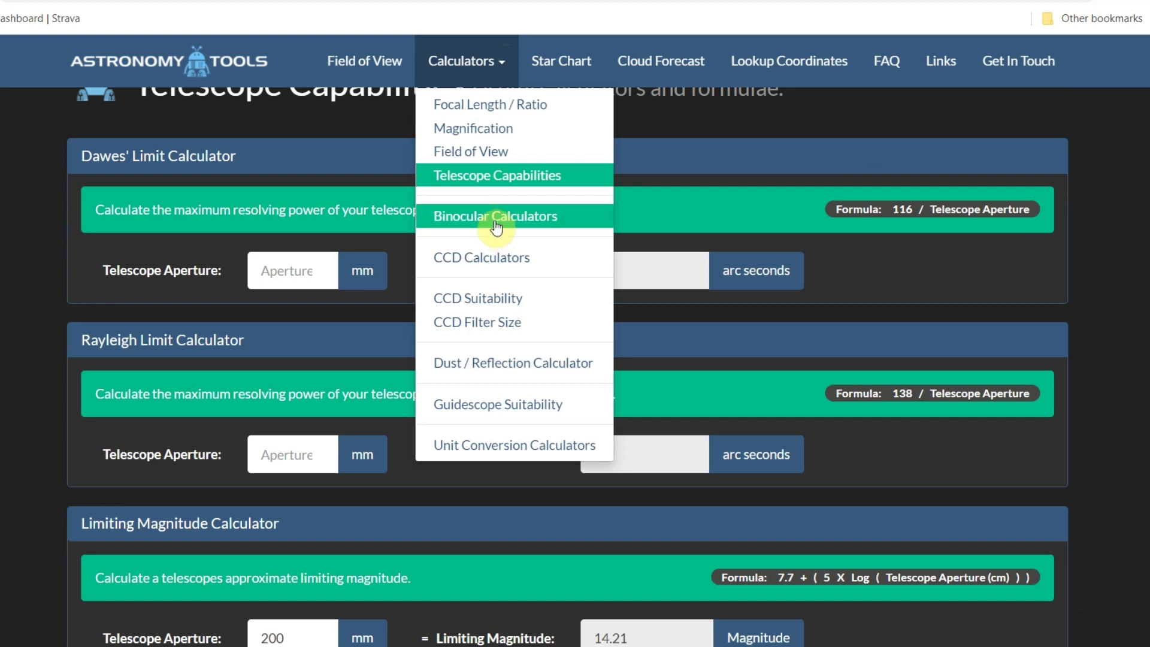
click(487, 269)
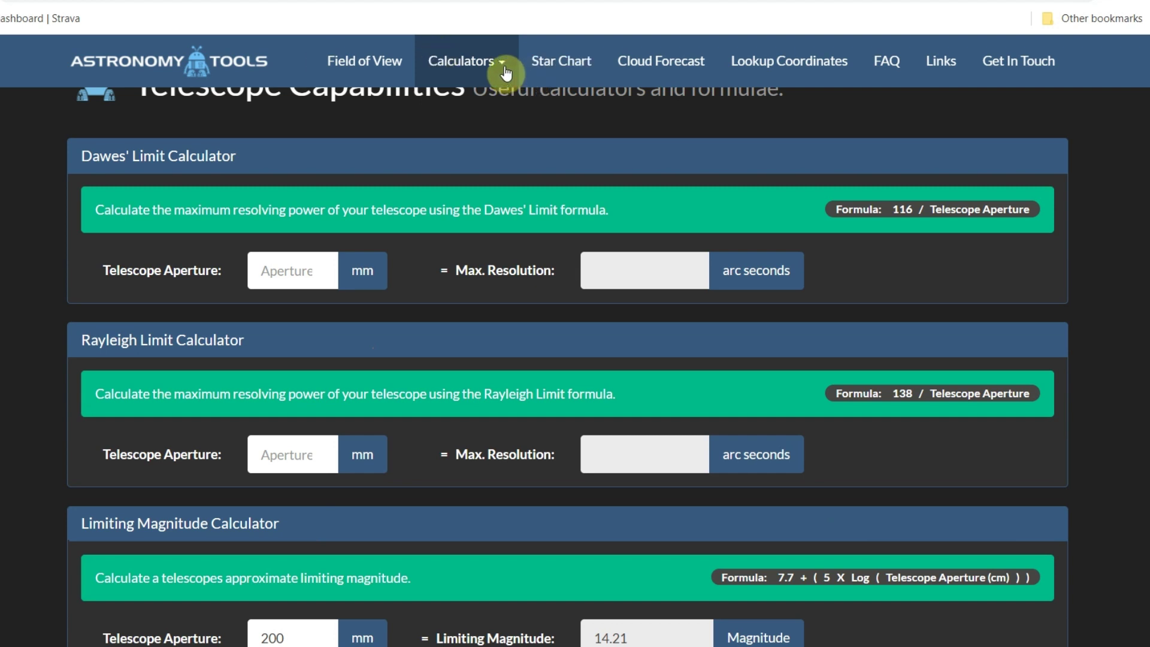
click(503, 72)
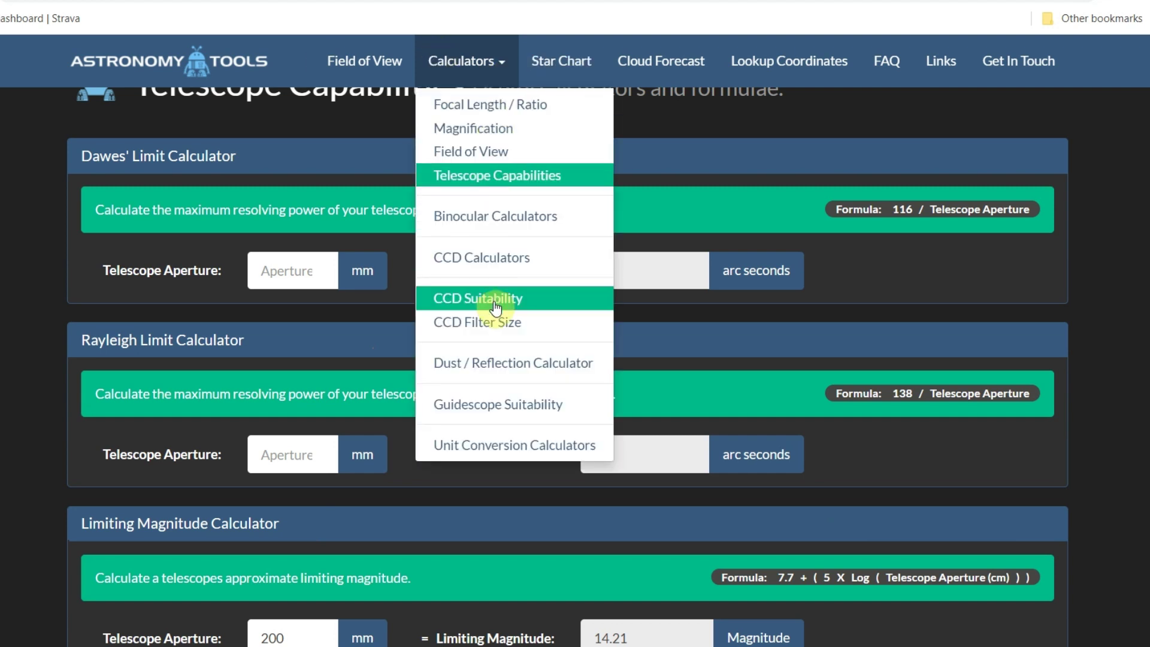
click(486, 257)
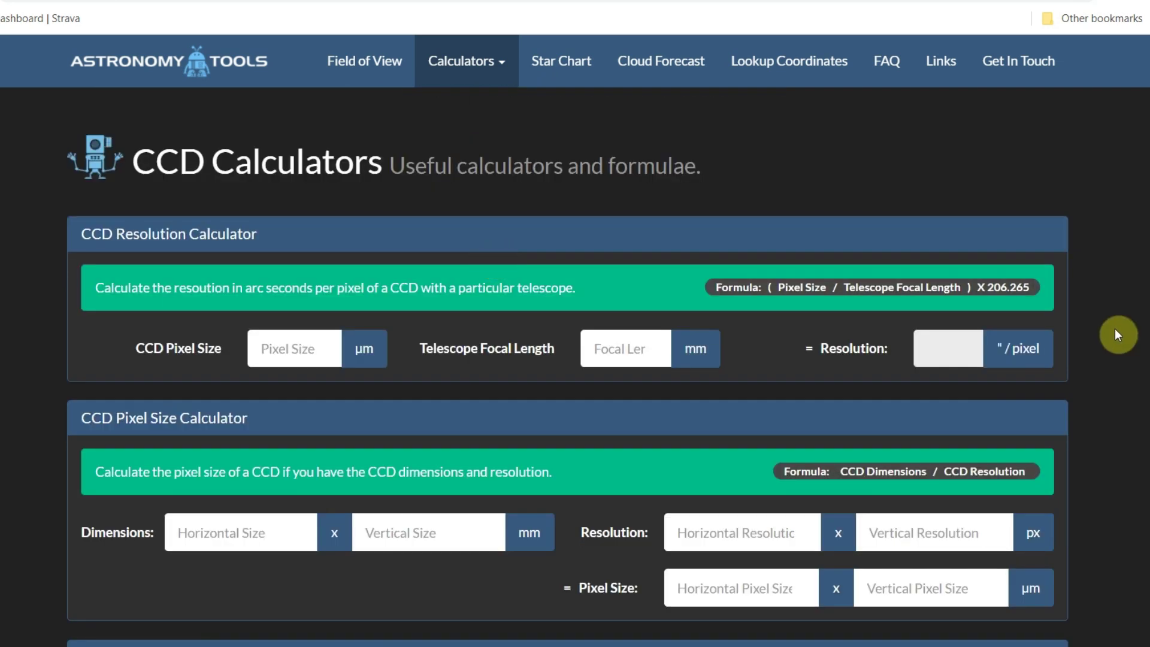
scroll(1119, 320, down, 2)
scroll(1119, 321, up, 2)
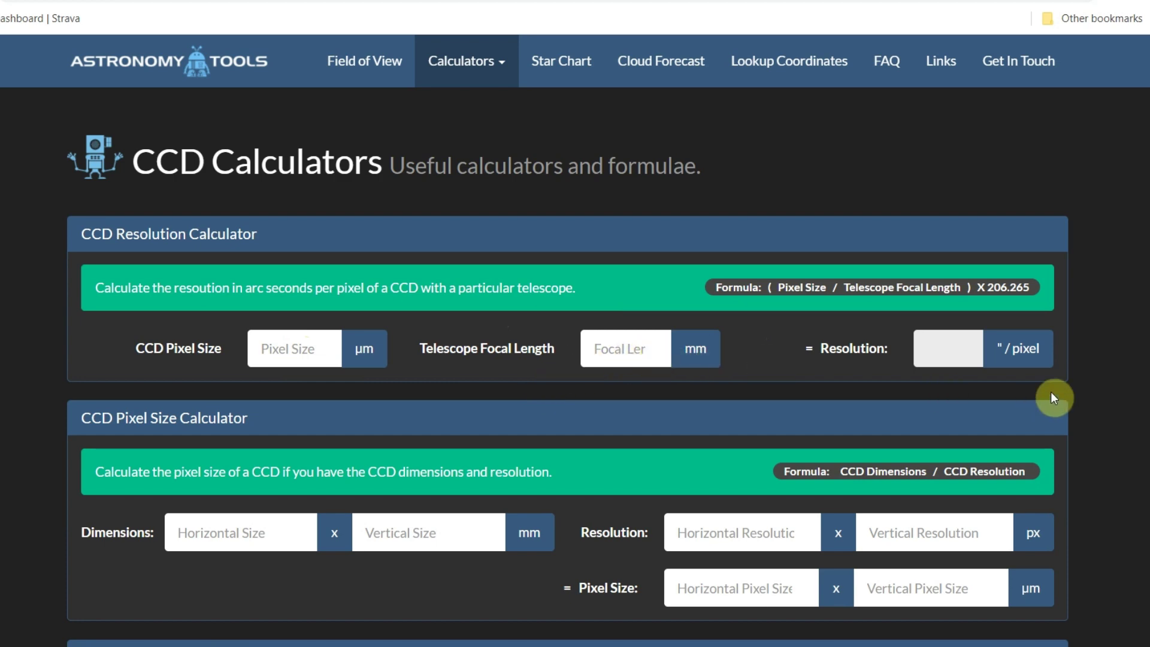
scroll(575, 359, down, 6)
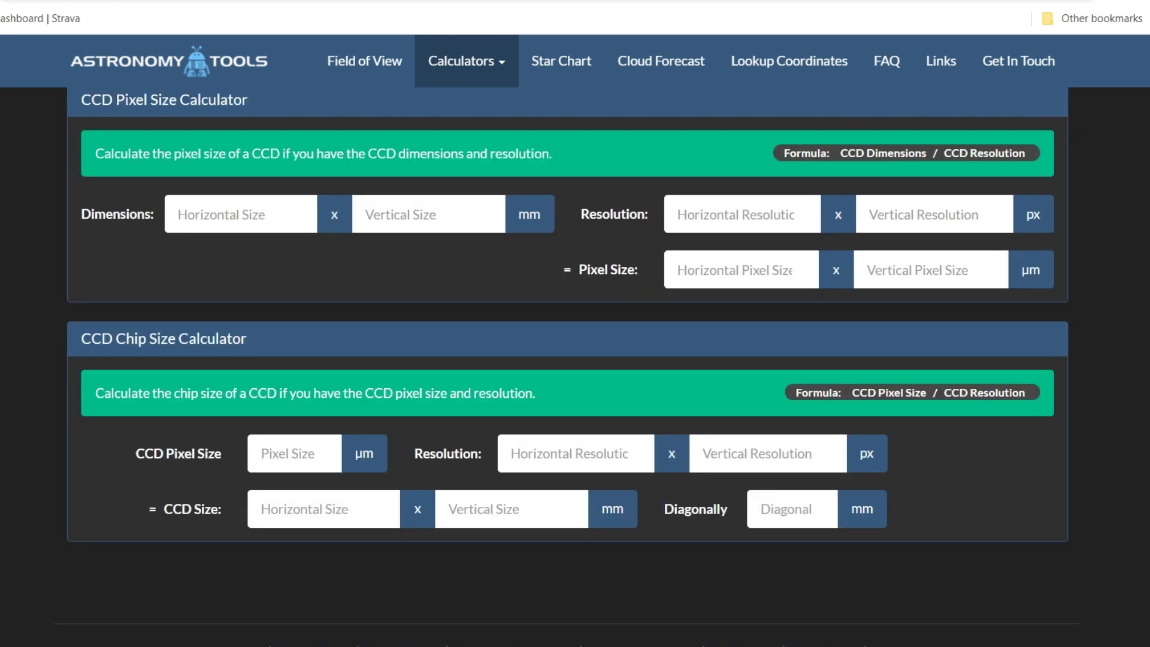
scroll(763, 106, up, 6)
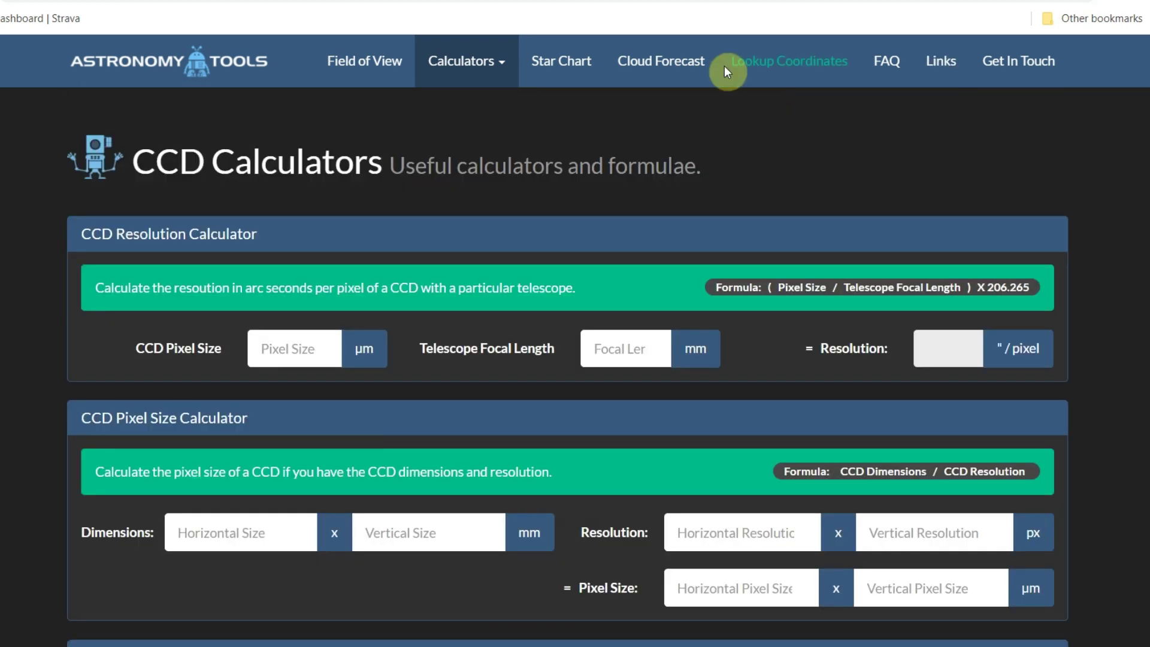
Step: Open the CCD Suitability page and look through its sampling explanation down to the calculator
click(500, 65)
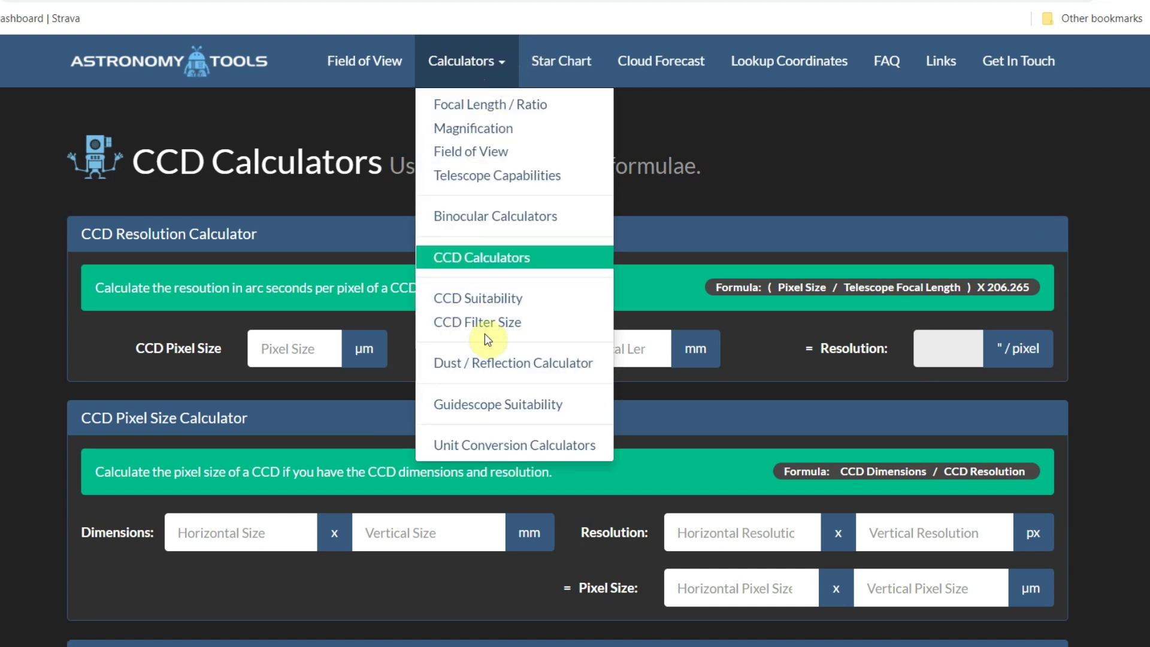
click(487, 303)
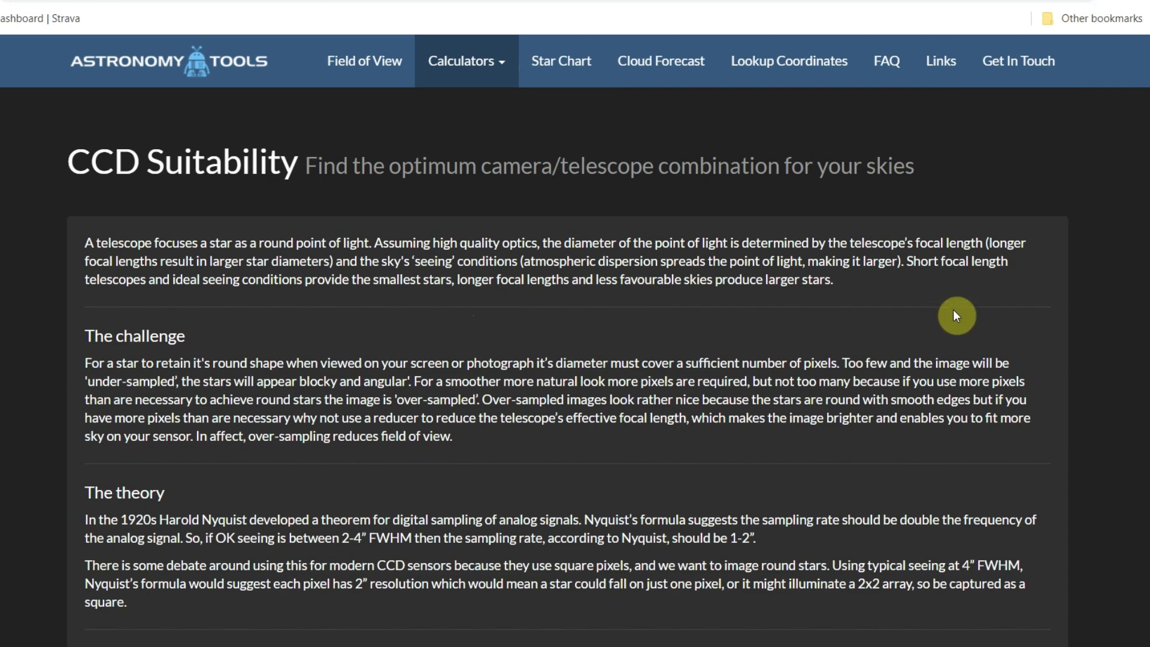
scroll(932, 325, down, 5)
scroll(932, 327, down, 6)
scroll(931, 327, down, 6)
scroll(933, 328, down, 3)
scroll(930, 327, up, 3)
scroll(928, 330, down, 3)
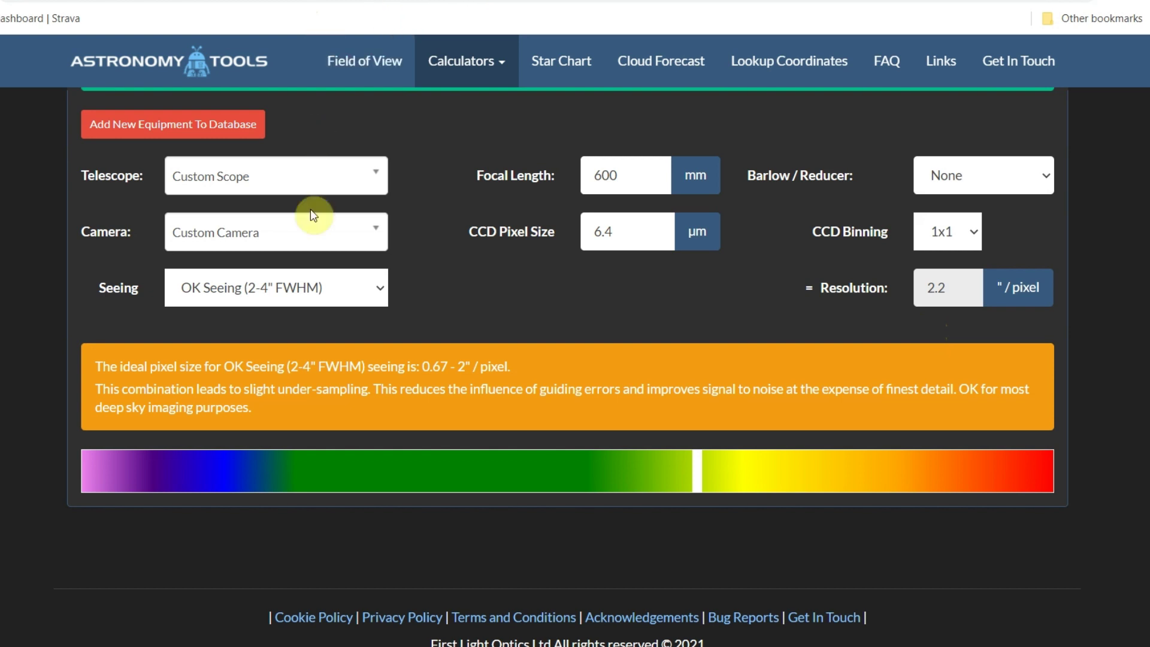
Step: Select the Sky-Watcher Explorer 200P / P-DS as the telescope in the CCD Suitability calculator
click(376, 173)
text(200)
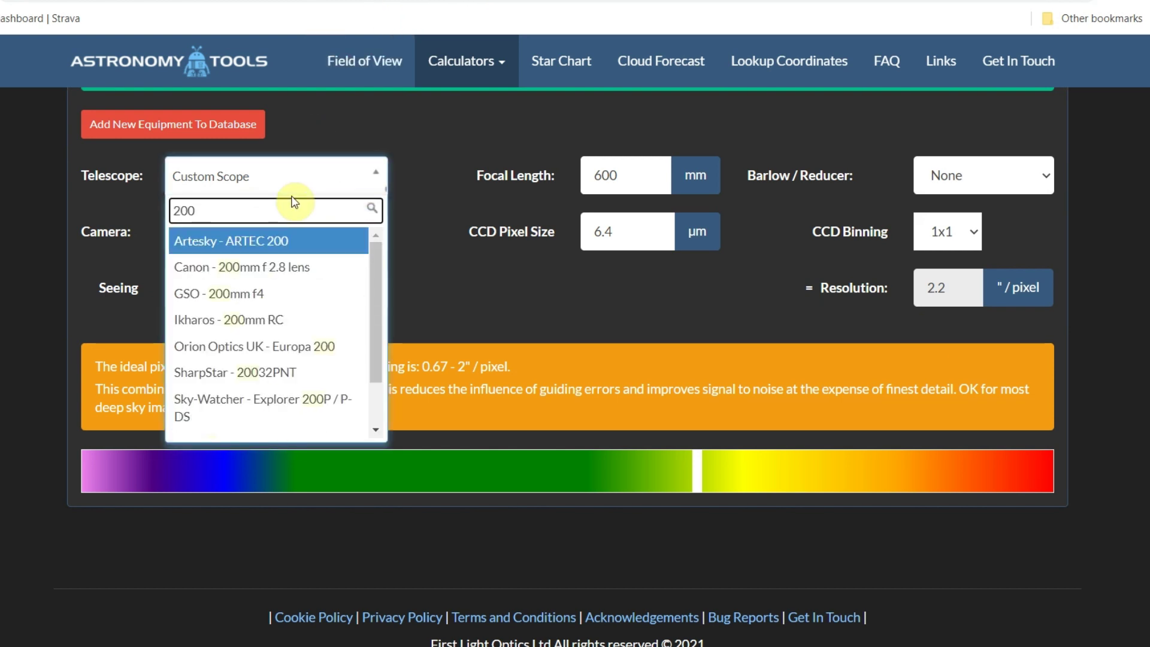
text(p)
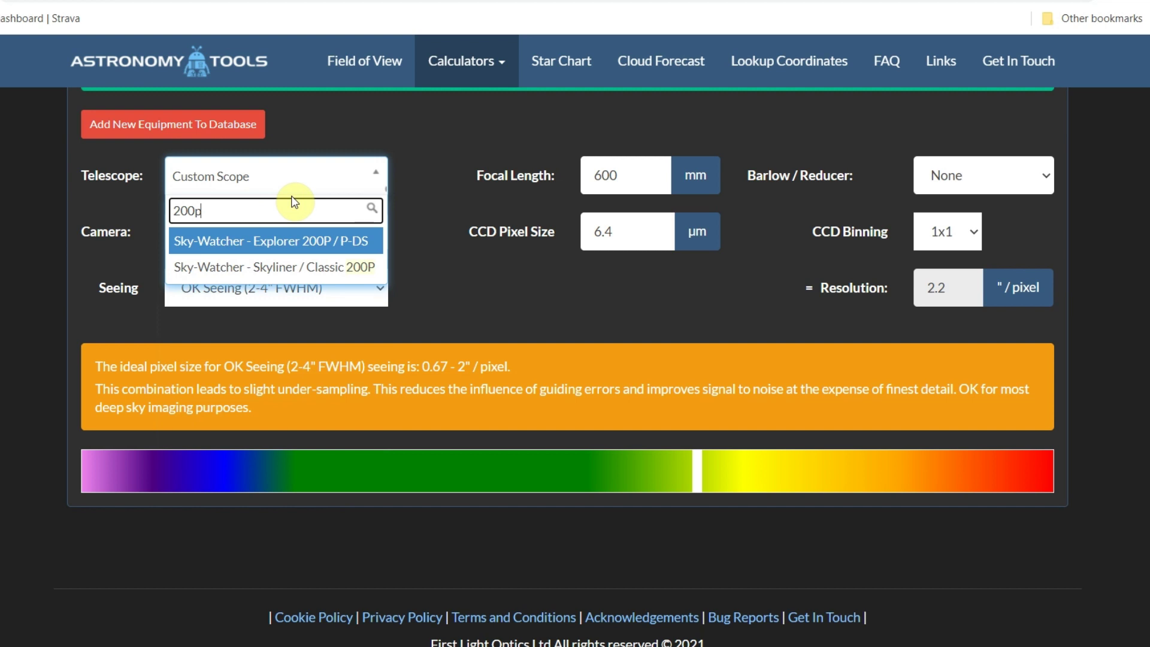
click(329, 239)
click(329, 241)
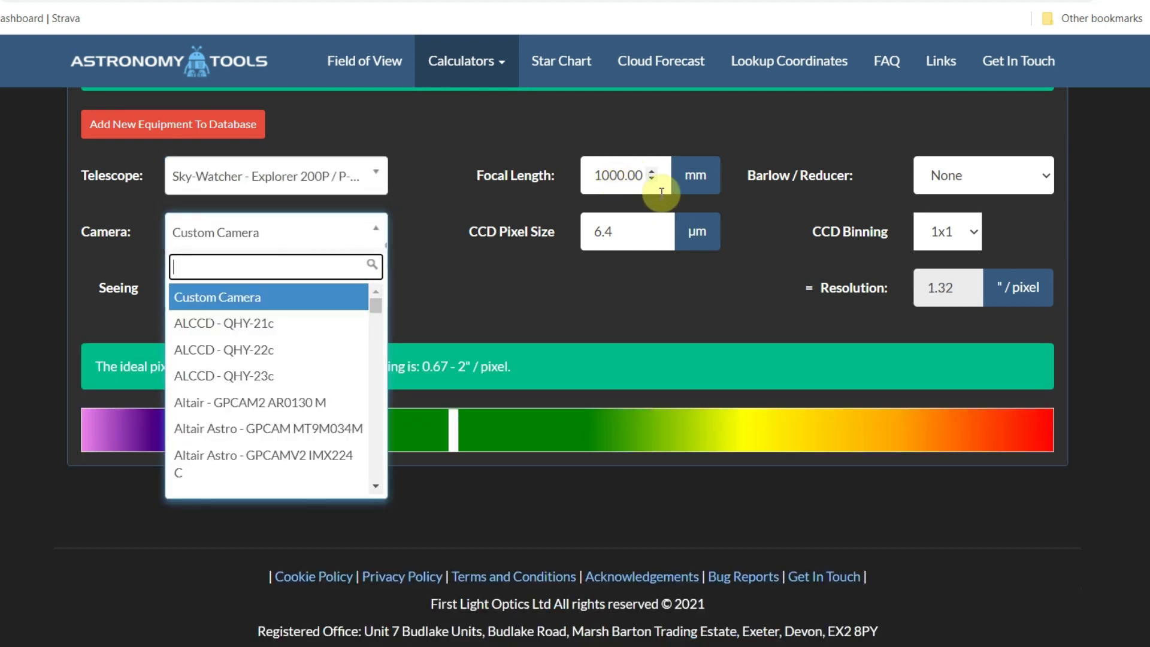
click(683, 305)
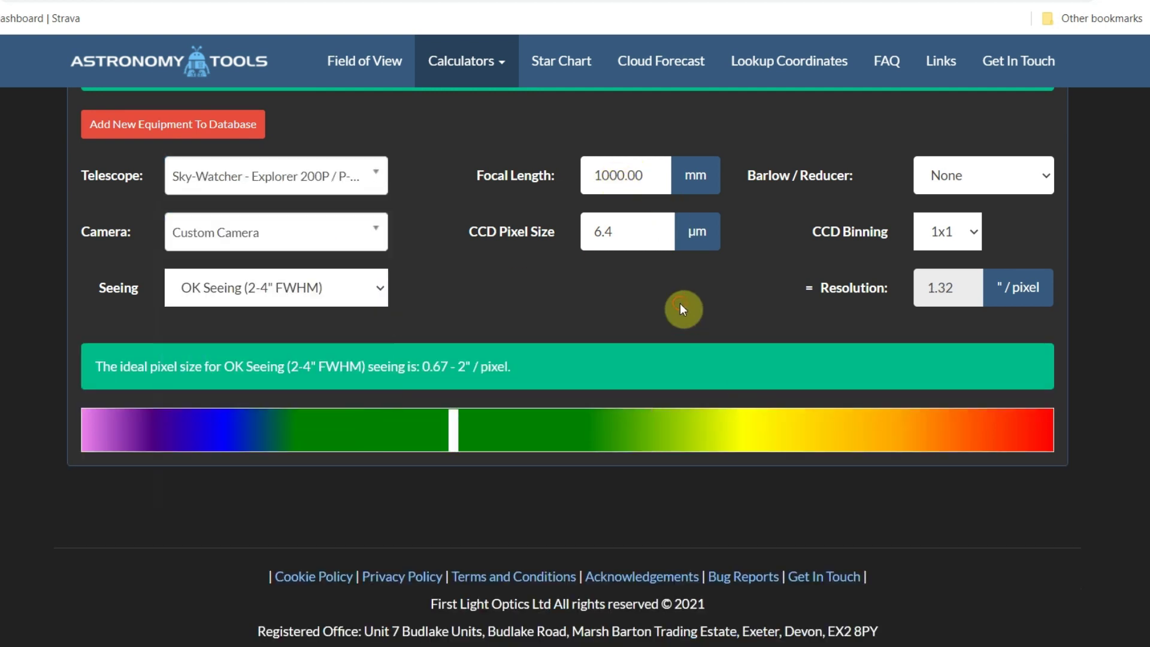
Step: Check the suitability of the ZWO ASI462MC camera and switch the camera to the ZWO ASI2600MM/MC-Pro
click(385, 232)
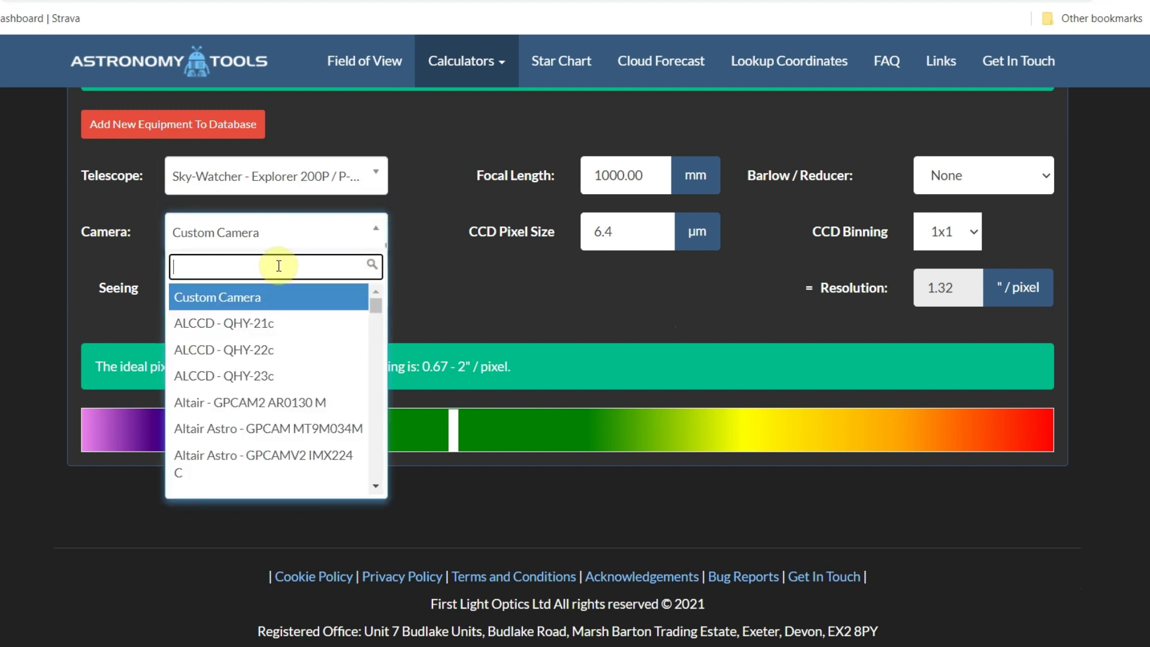
text(zwo)
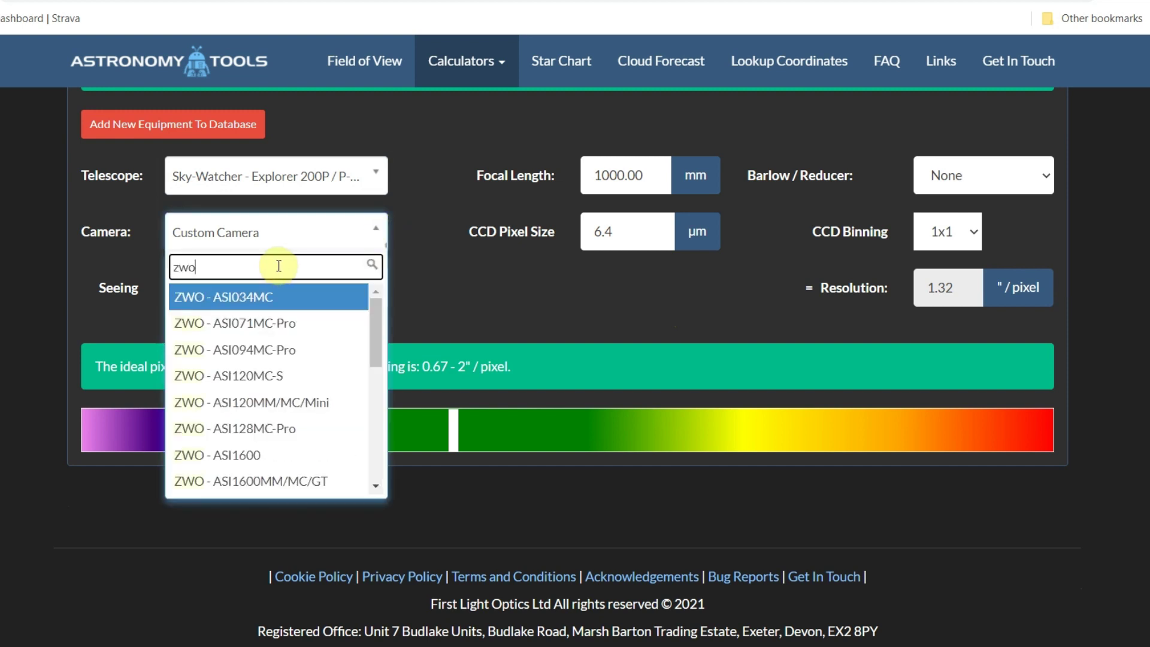
scroll(328, 406, down, 6)
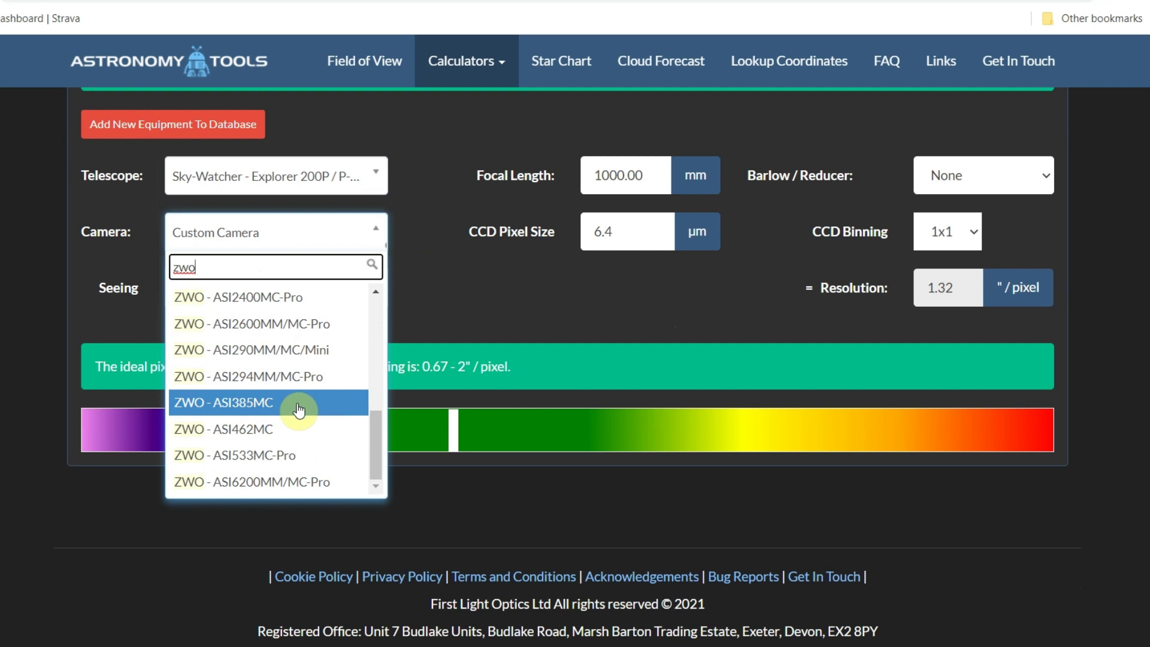
click(262, 442)
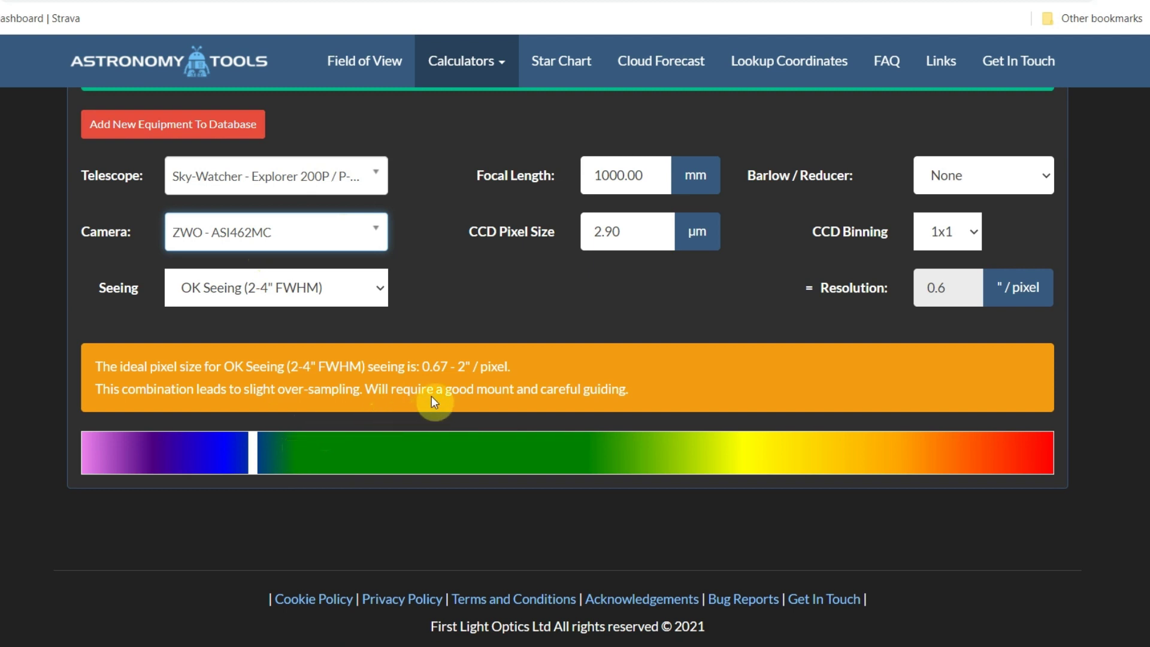
click(376, 231)
click(271, 378)
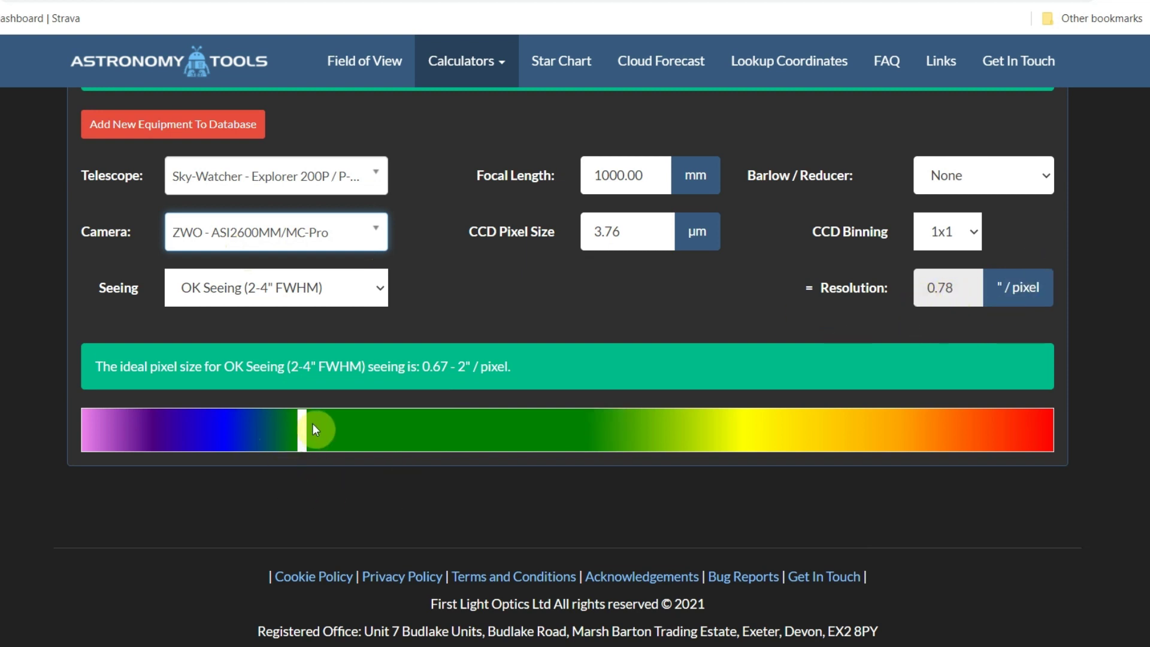
Step: Change the camera in the CCD Suitability calculator to the Atik 11000
click(377, 251)
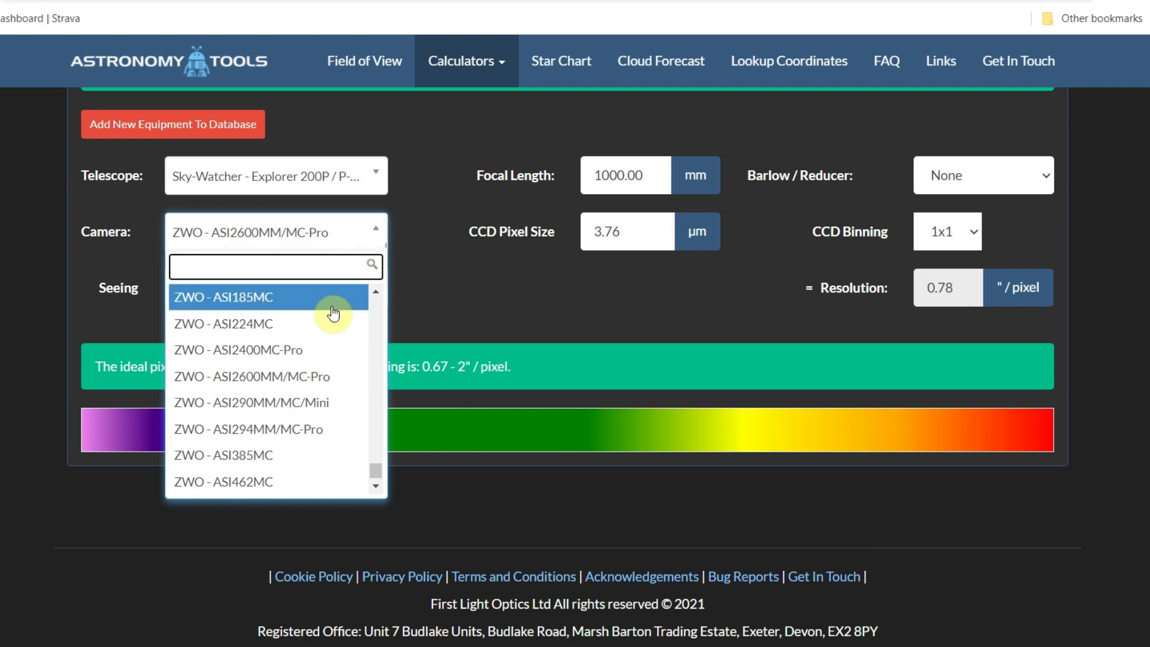
scroll(309, 390, down, 1)
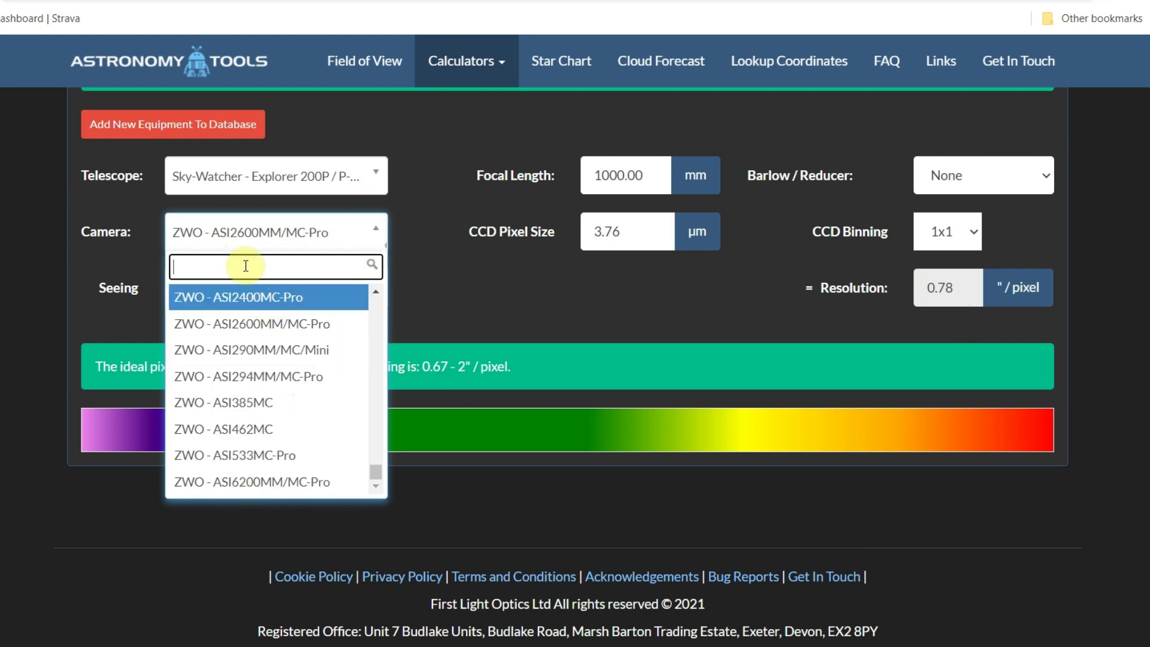
text(atik)
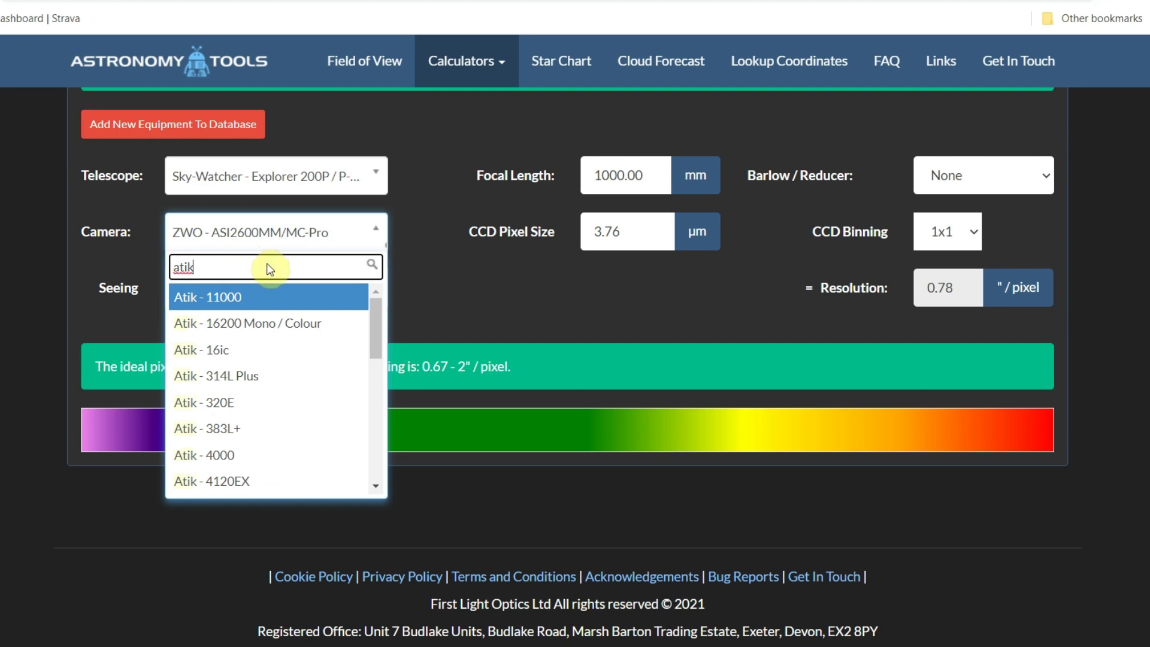
key(Return)
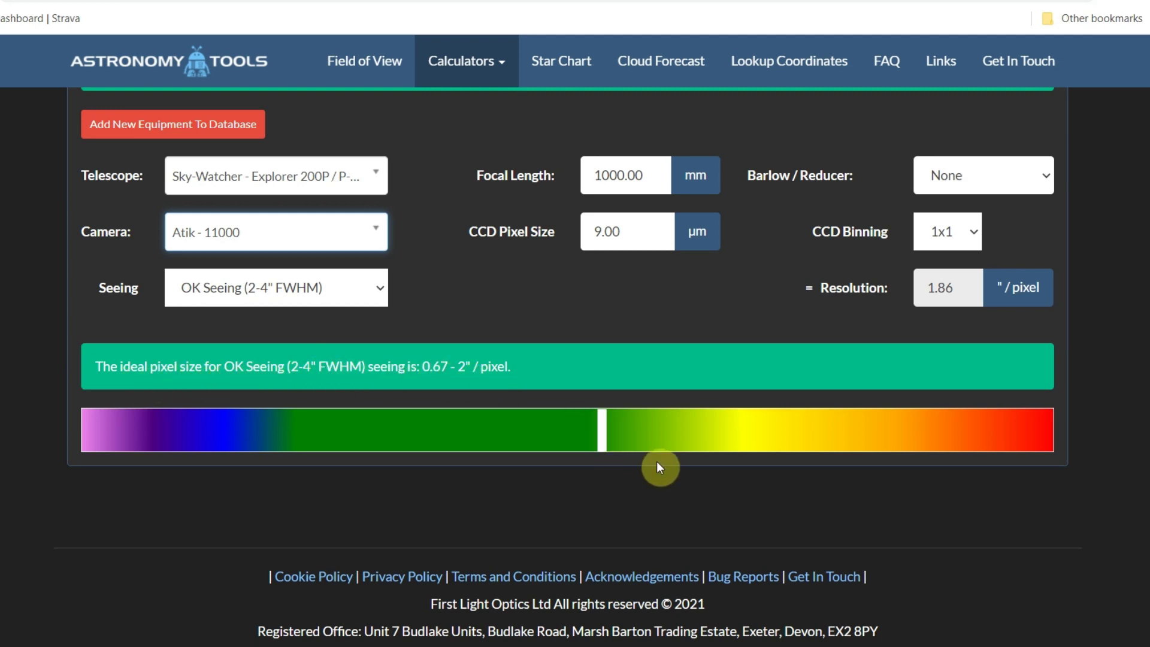
Step: Open the CCD Filter Size calculator and look over its telescope, camera and filter distance fields
scroll(1037, 428, down, 1)
scroll(1039, 428, up, 6)
scroll(1035, 422, up, 10)
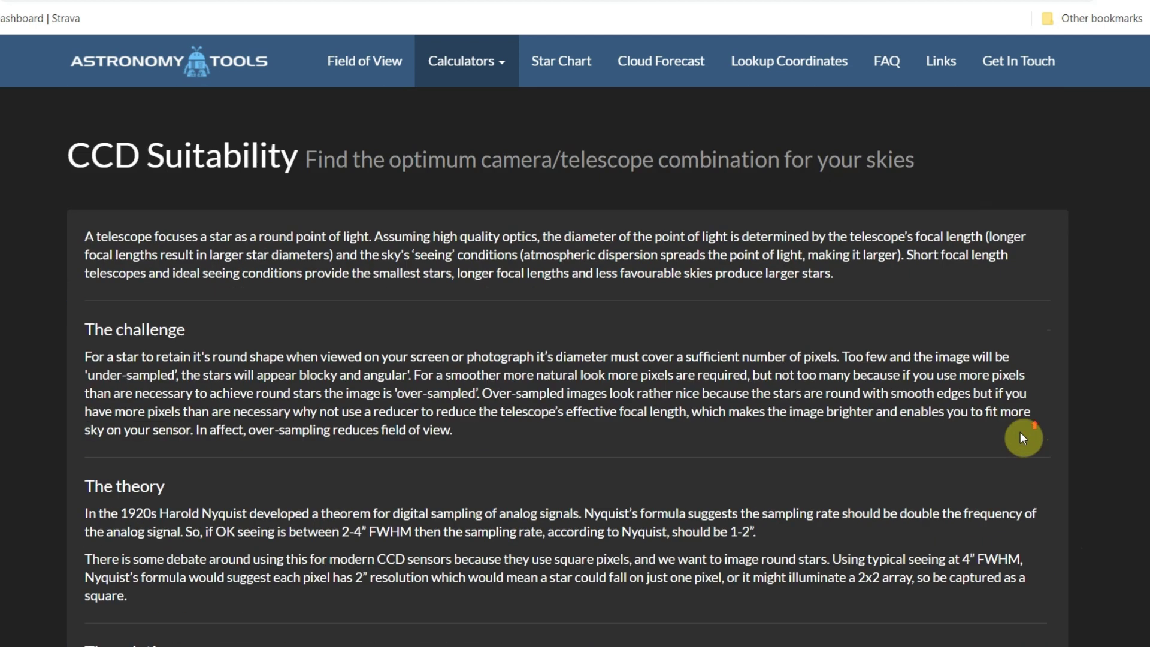
click(503, 58)
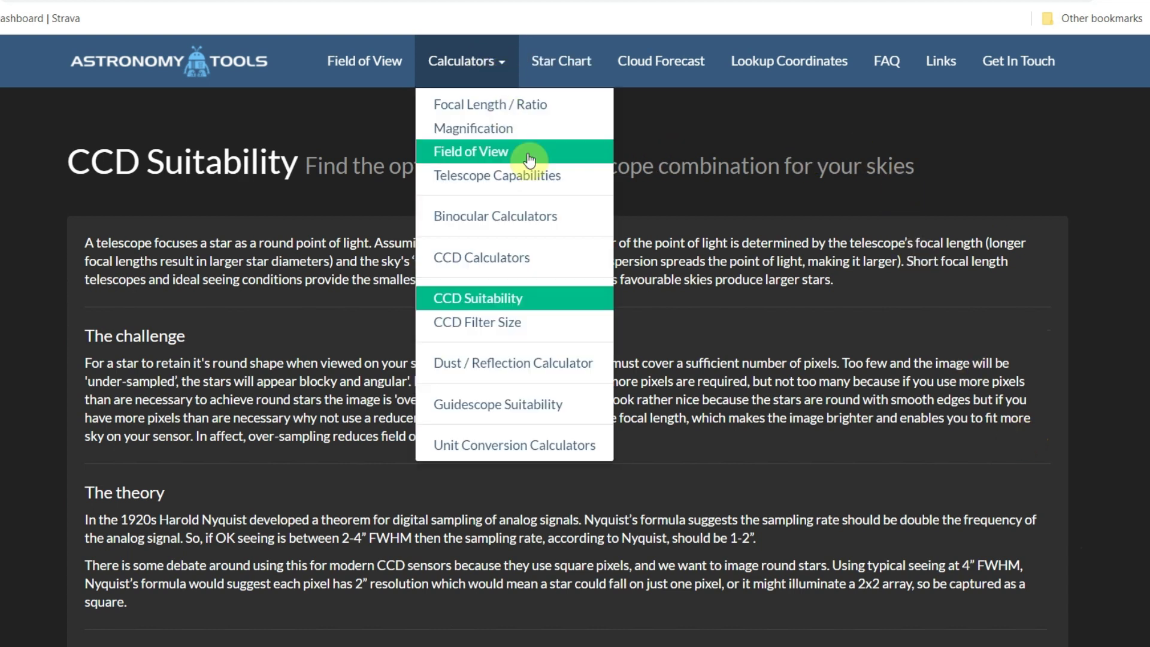
click(479, 323)
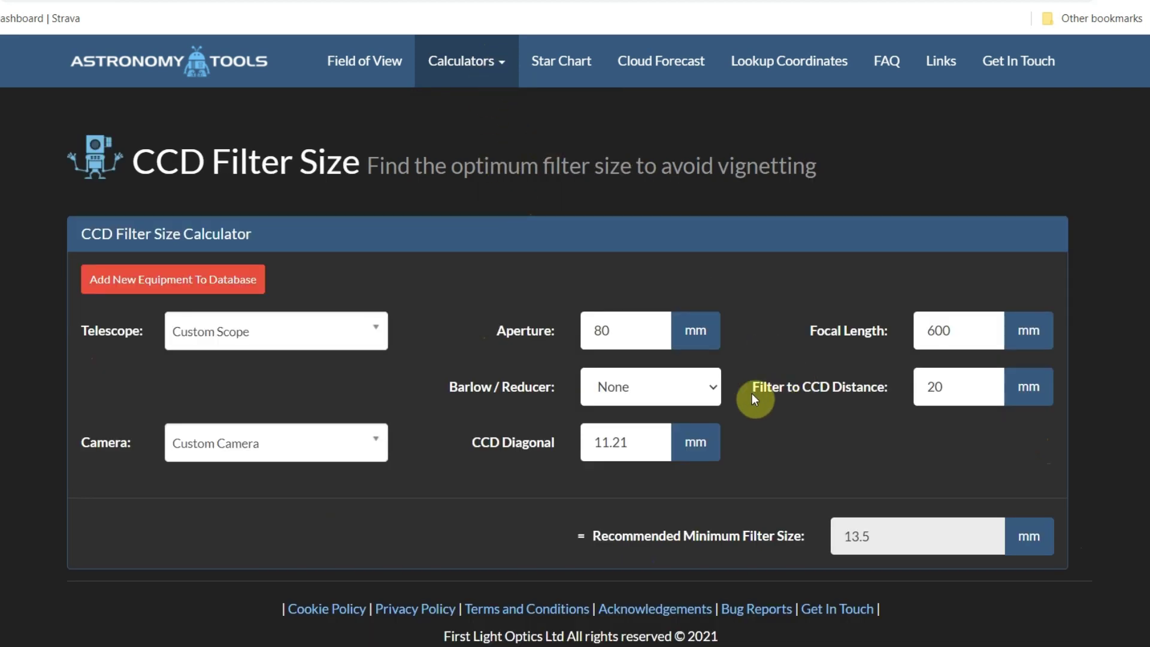
Step: Open the Guidescope Suitability calculator and examine its imaging and guide equipment sections and the imaging/guiding ratio
click(499, 58)
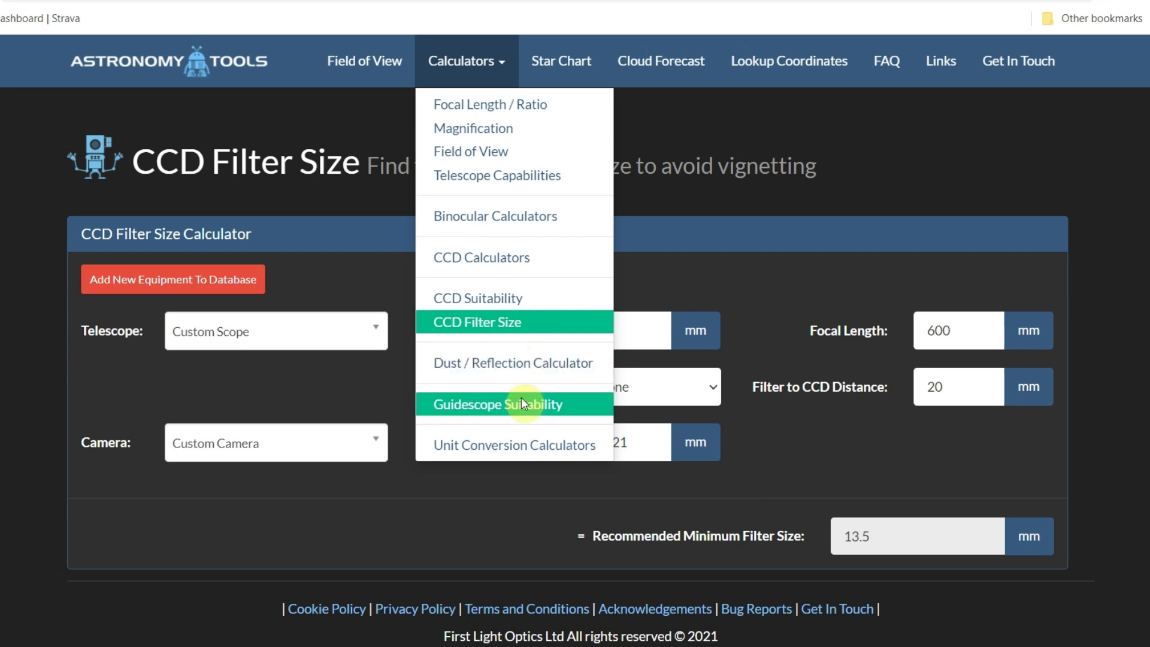
click(496, 410)
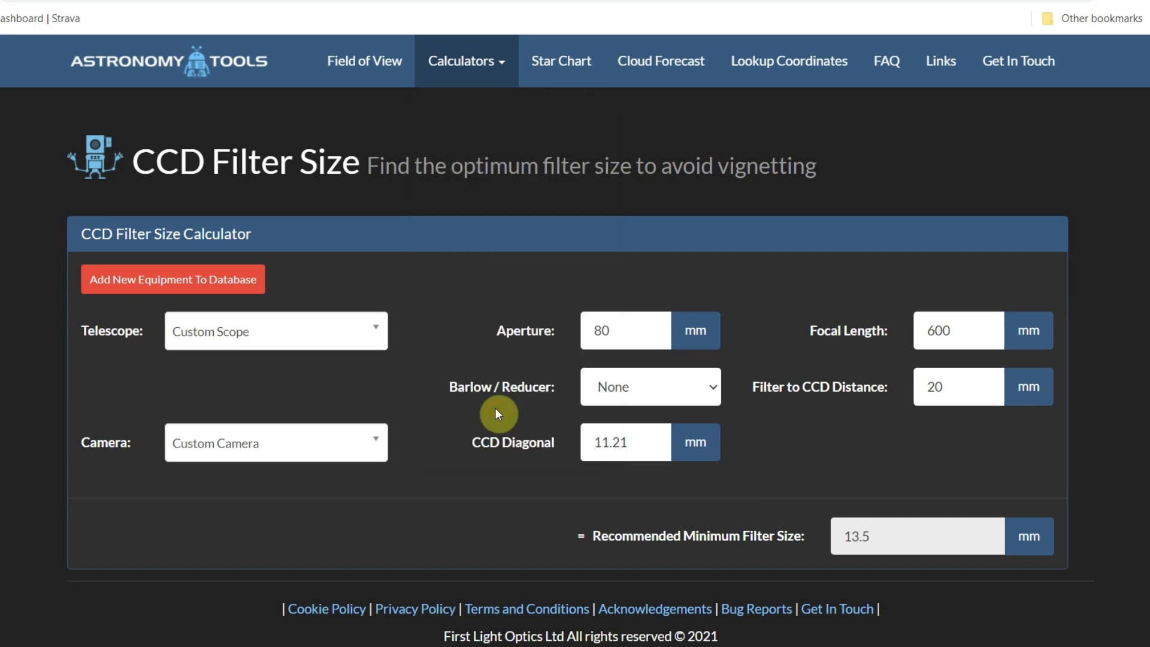
scroll(1012, 393, down, 5)
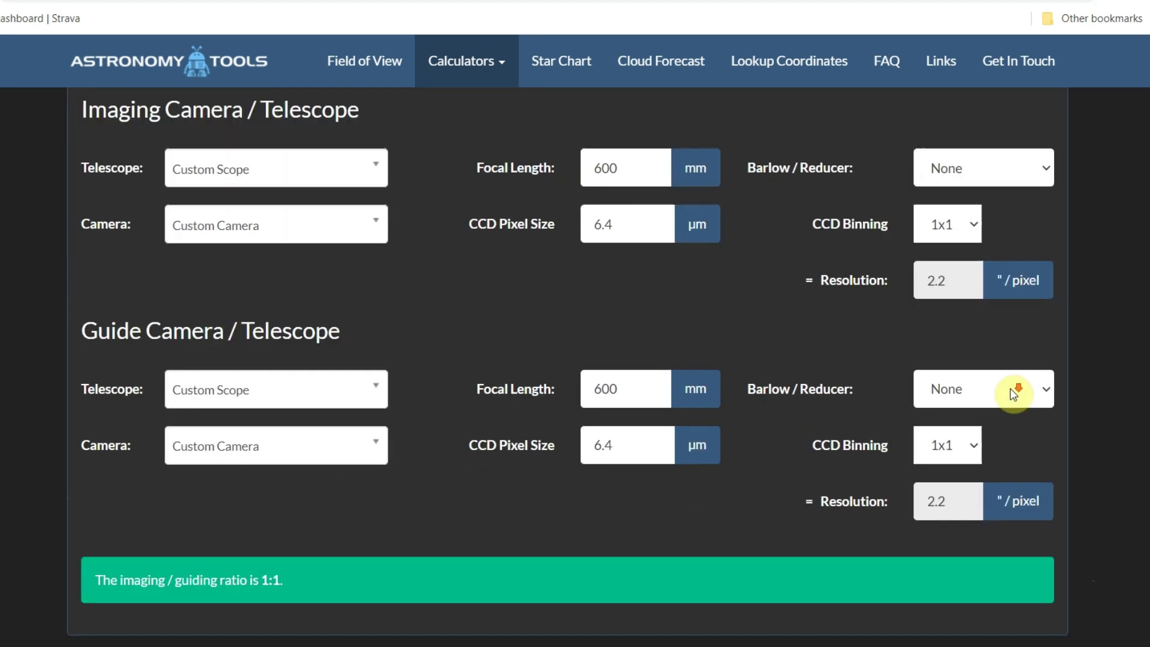
scroll(1012, 388, up, 3)
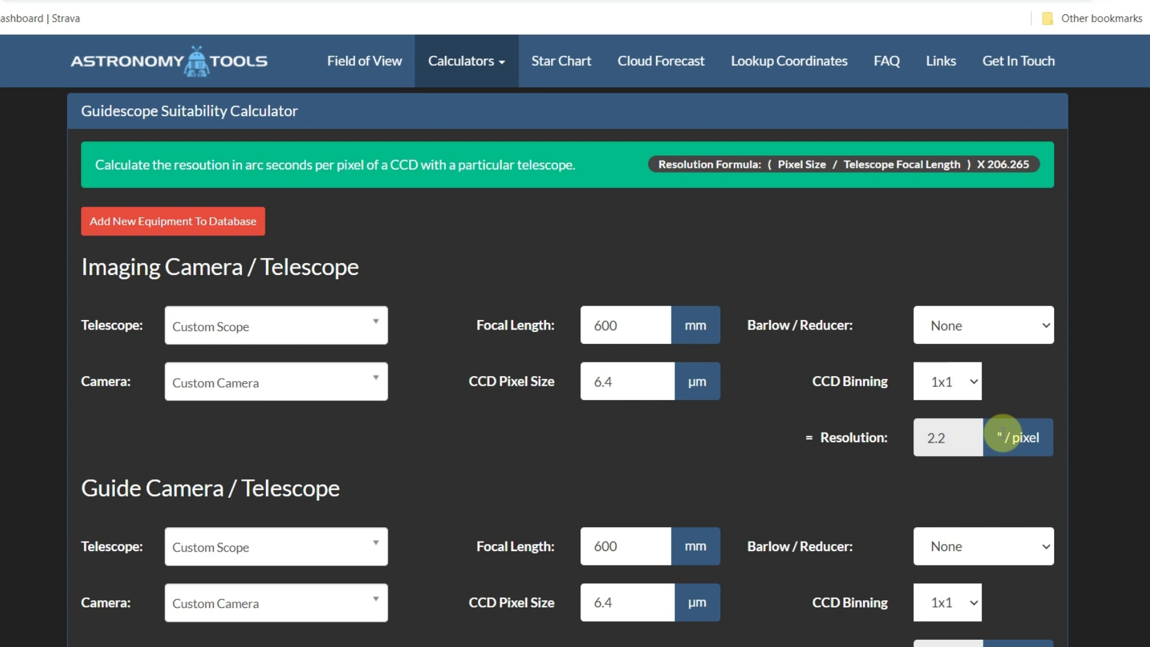
scroll(485, 269, down, 3)
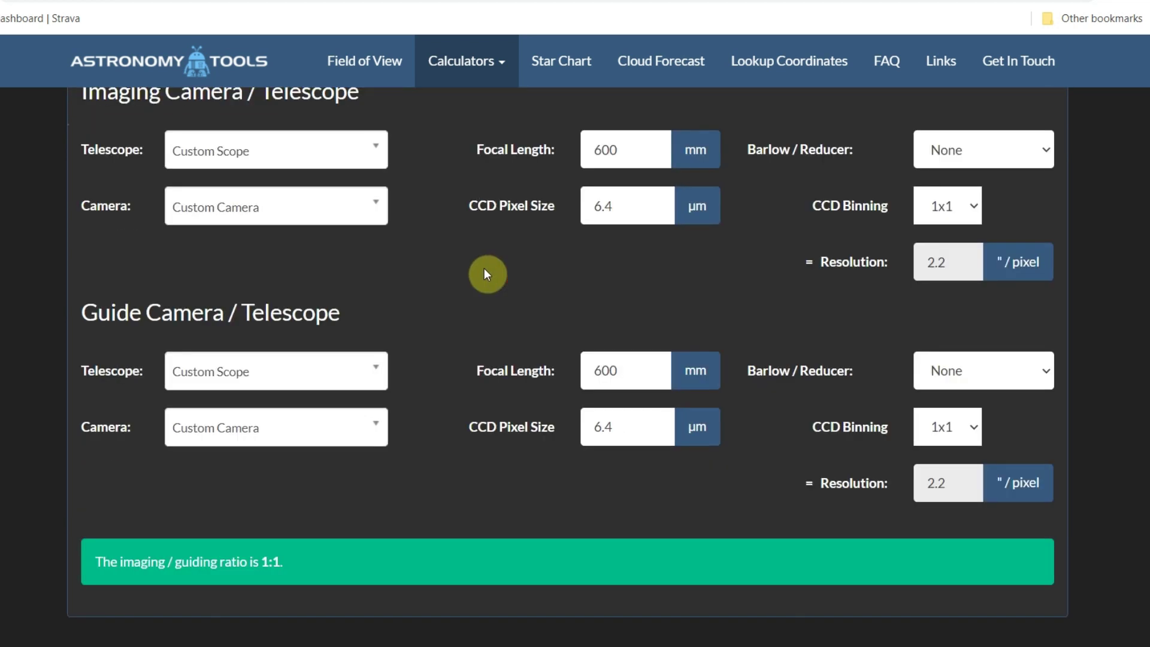
scroll(485, 271, up, 3)
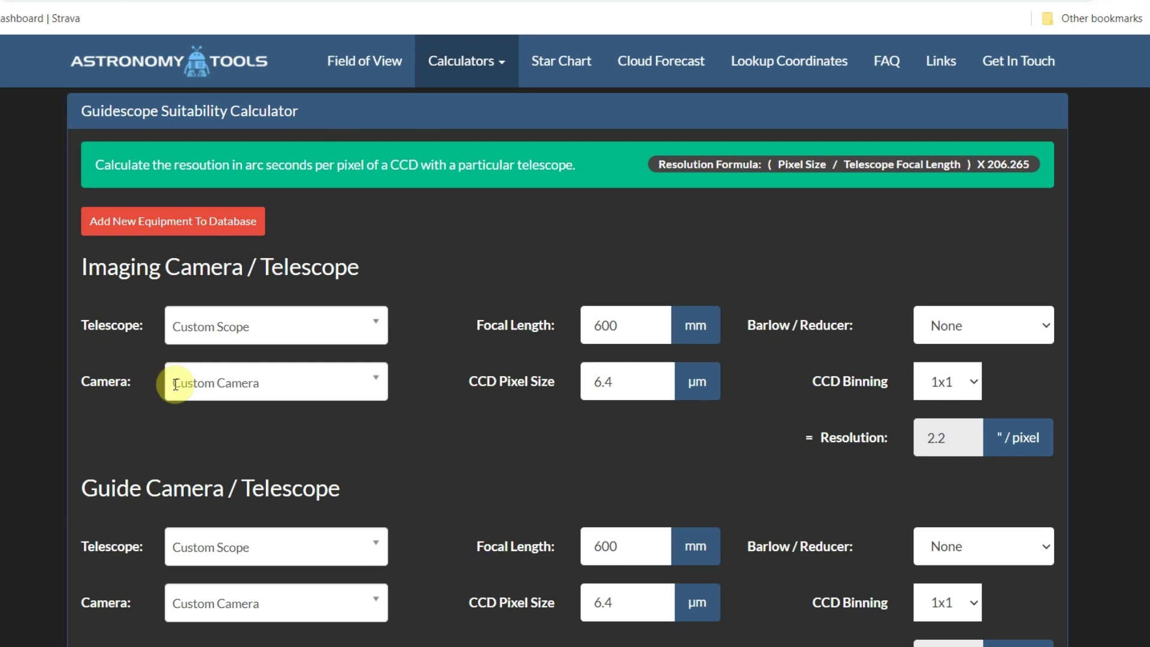
scroll(299, 453, down, 3)
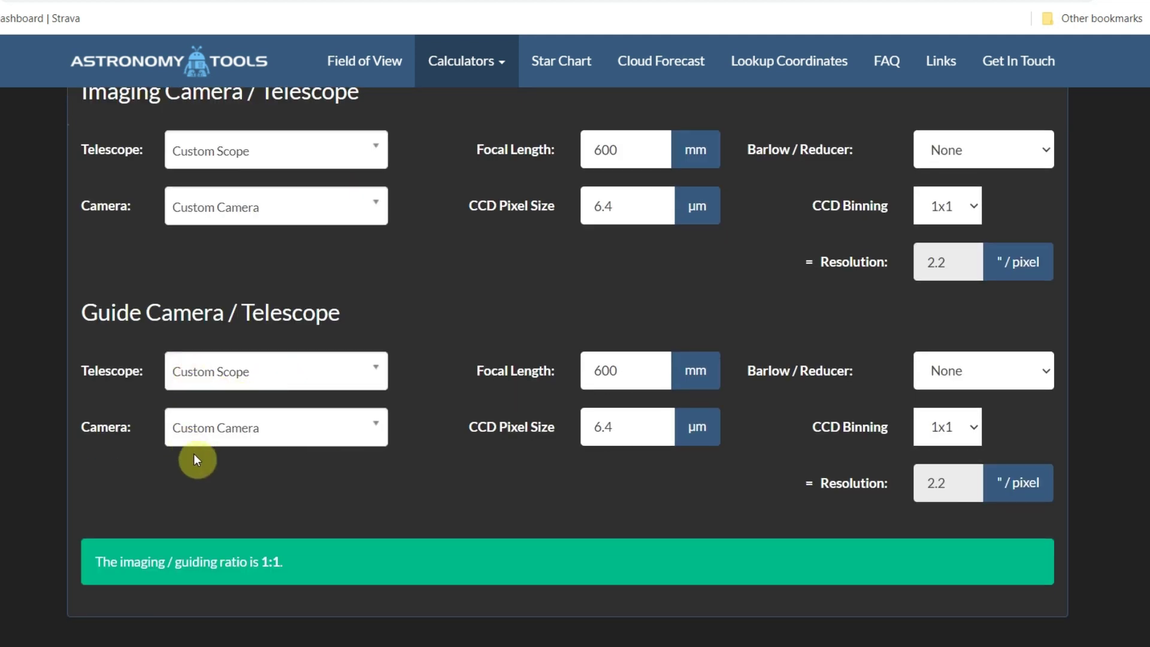
Step: For the imaging setup, select the Sky-Watcher Explorer 200P / P-DS telescope and the Canon 600D camera
click(384, 154)
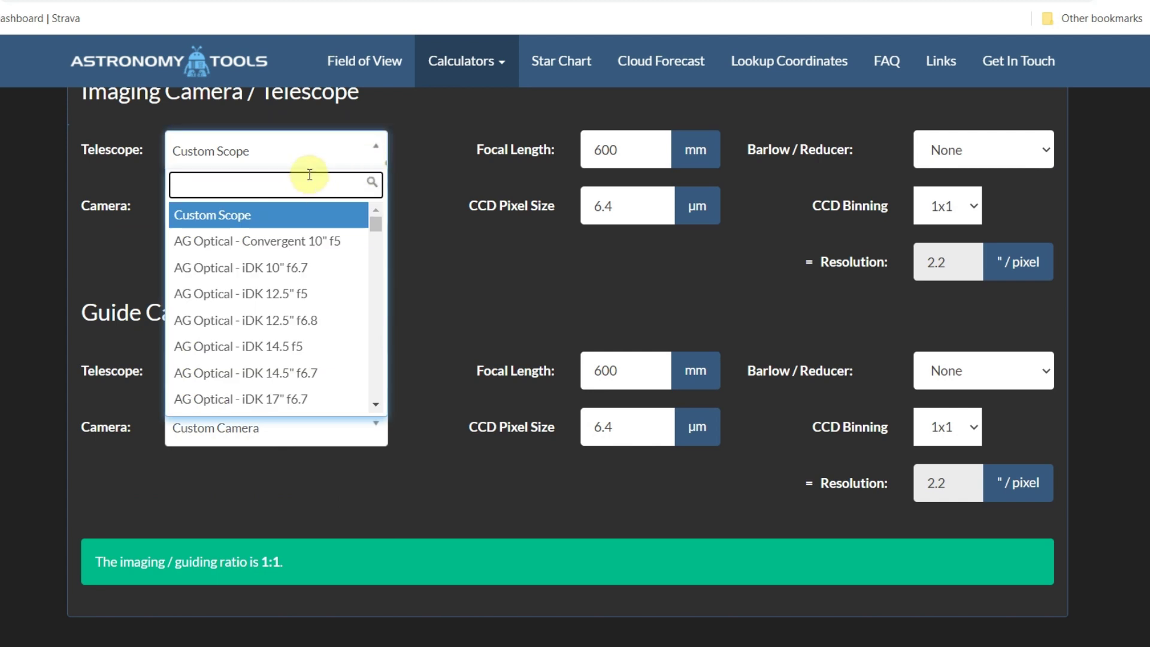
text(200p)
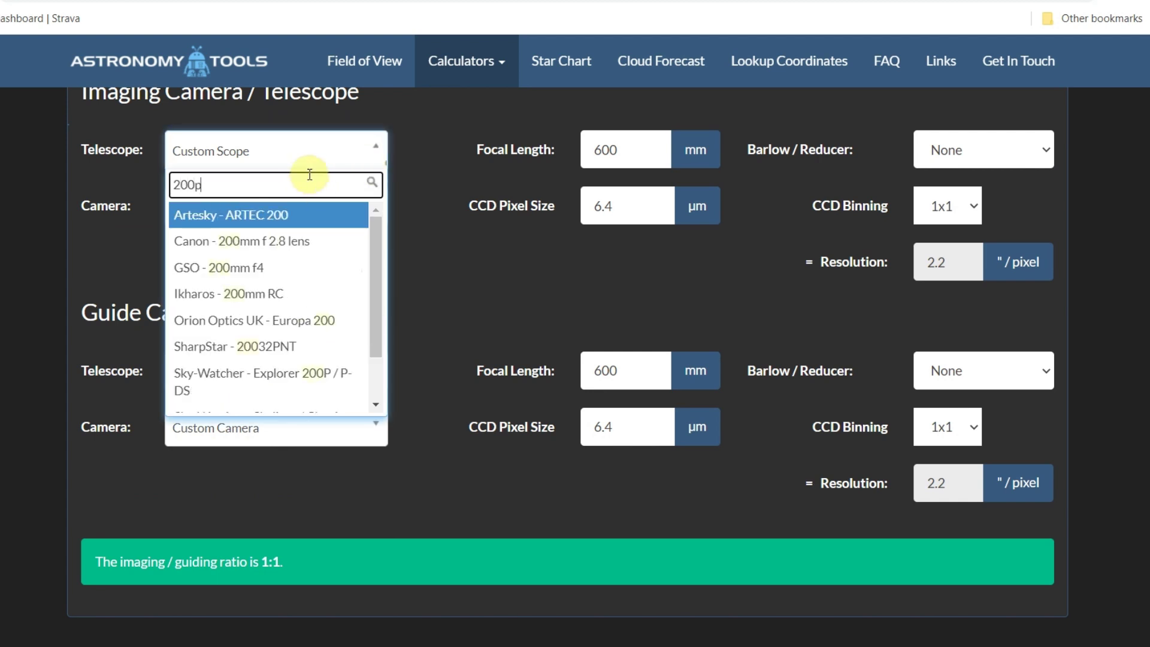
click(274, 217)
click(277, 208)
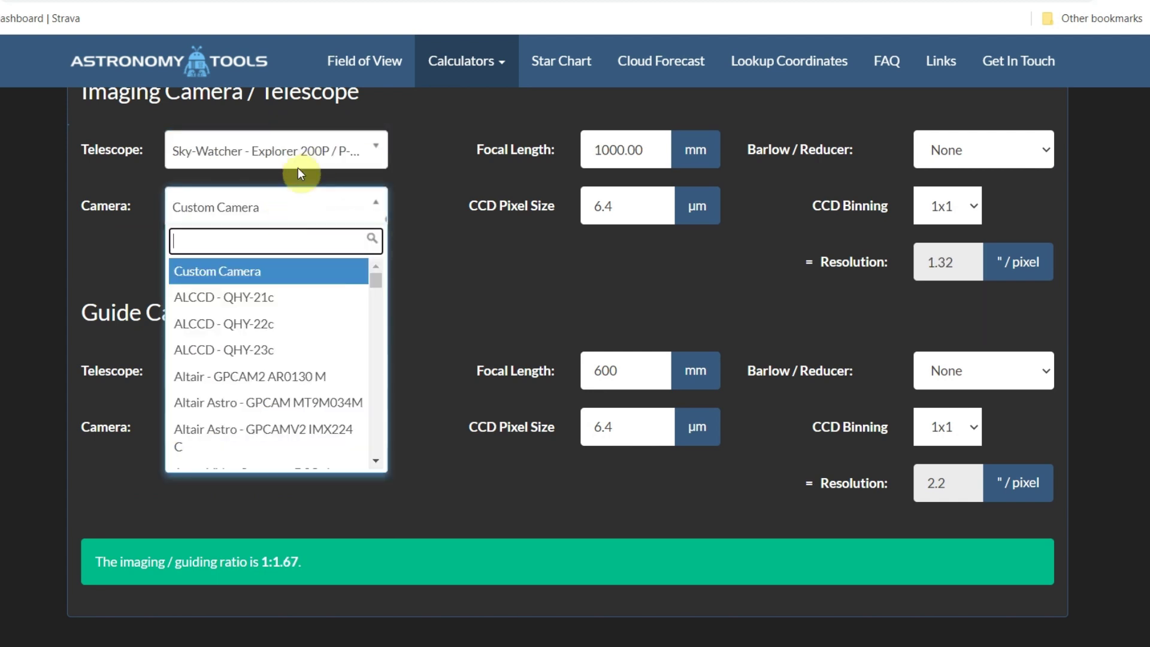
drag(380, 296, 376, 315)
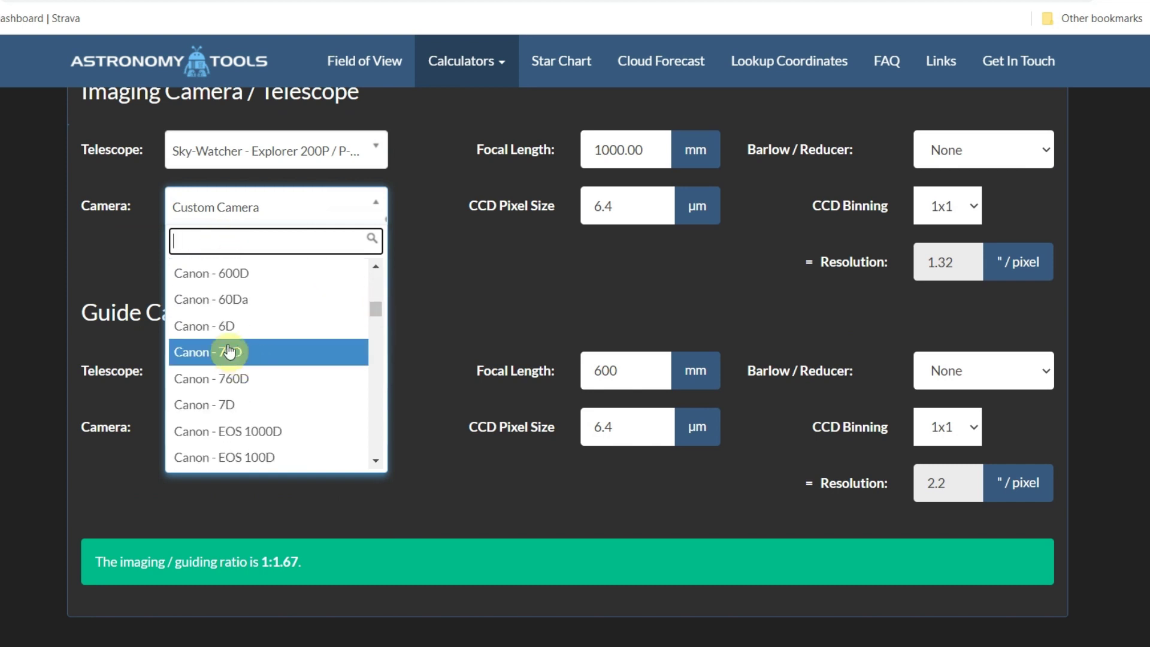
click(221, 274)
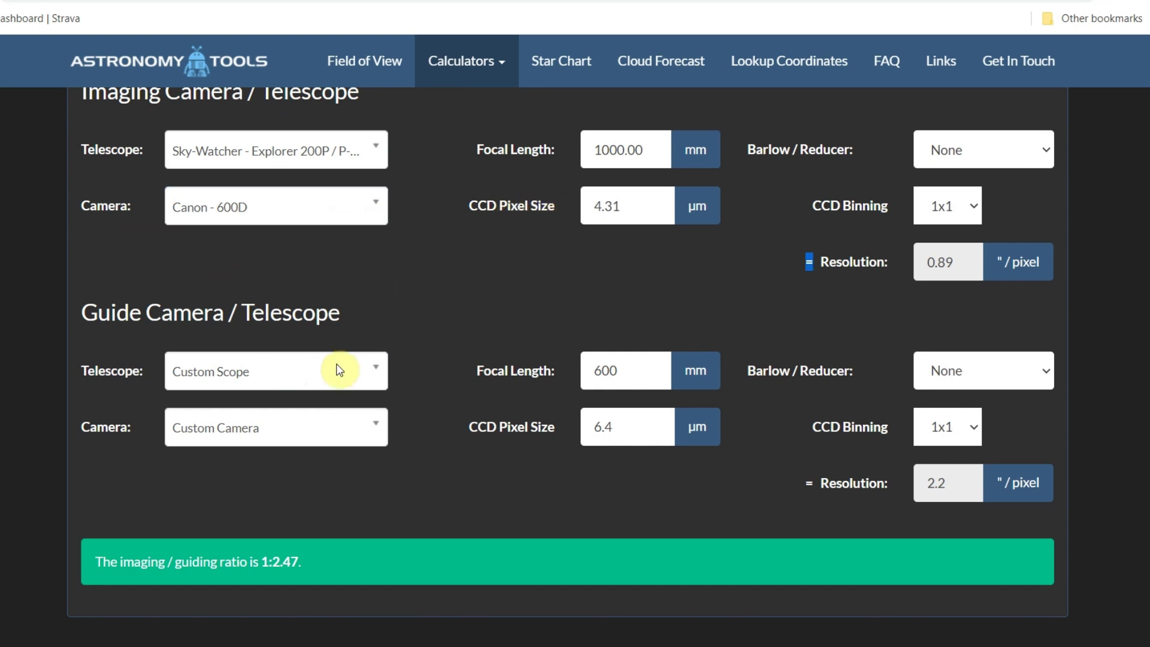
Step: Keep the guide telescope as a custom scope and set its focal length to 200 mm
click(376, 374)
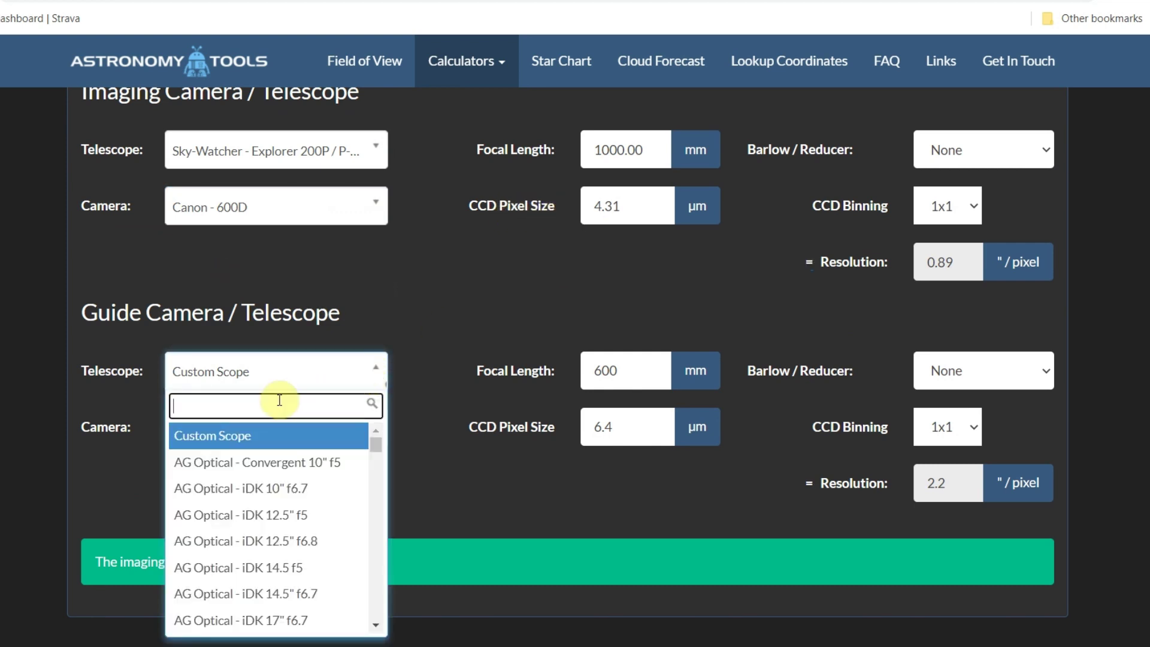
click(447, 349)
click(618, 371)
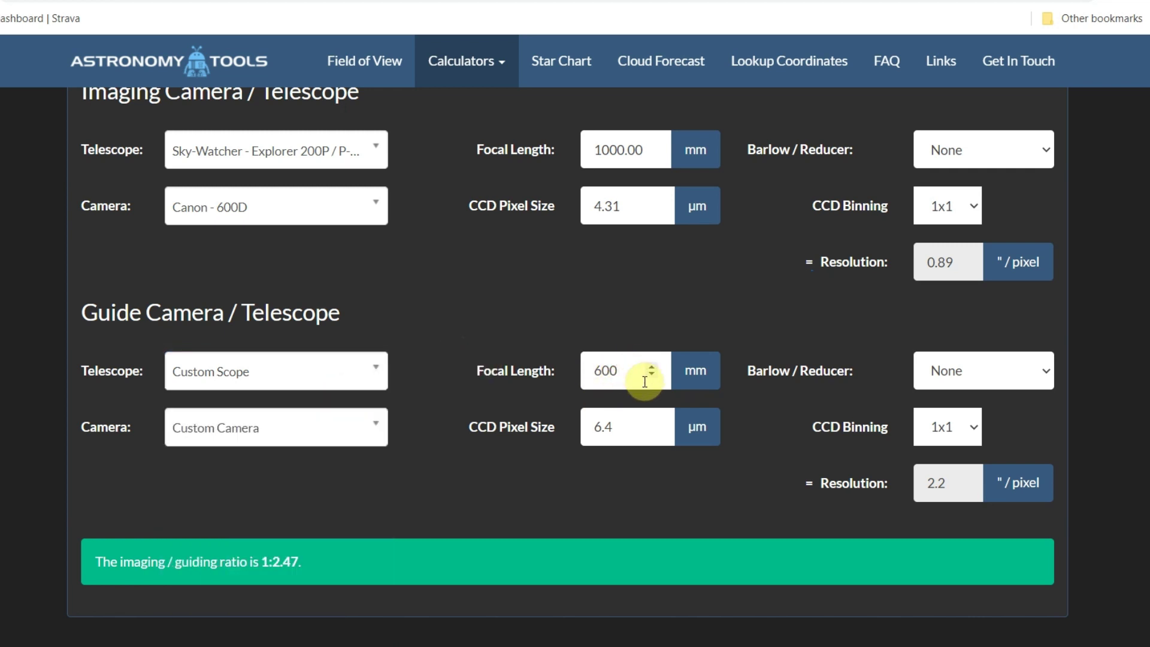
key(BackSpace)
key(BackSpace)
key(BackSpace)
text(200)
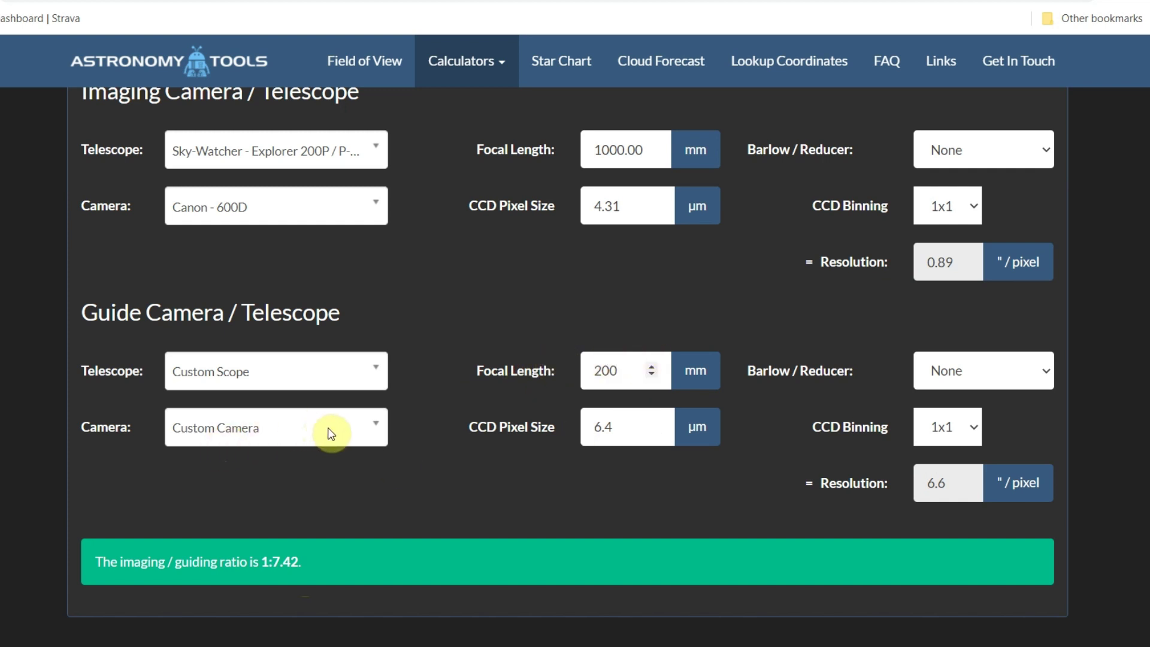
Step: For the guide setup, search the camera list for ZWO and select the ZWO ASI120MM/MC/Mini camera
click(369, 435)
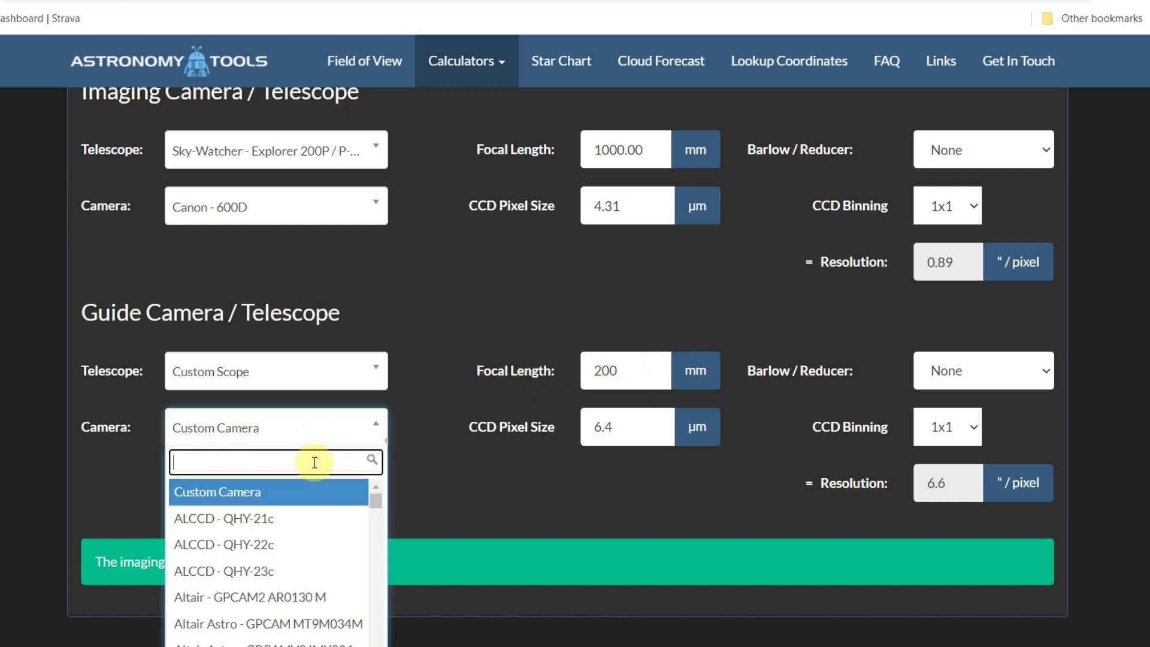
text(zwo)
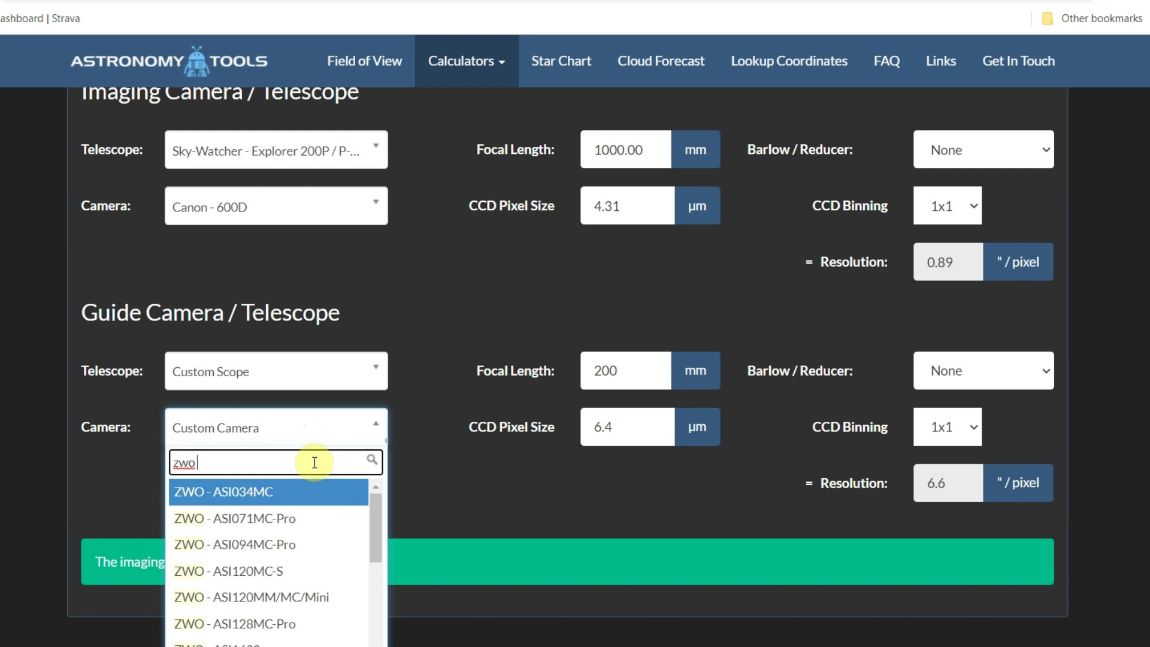
text( 120)
key(BackSpace)
key(BackSpace)
key(BackSpace)
key(BackSpace)
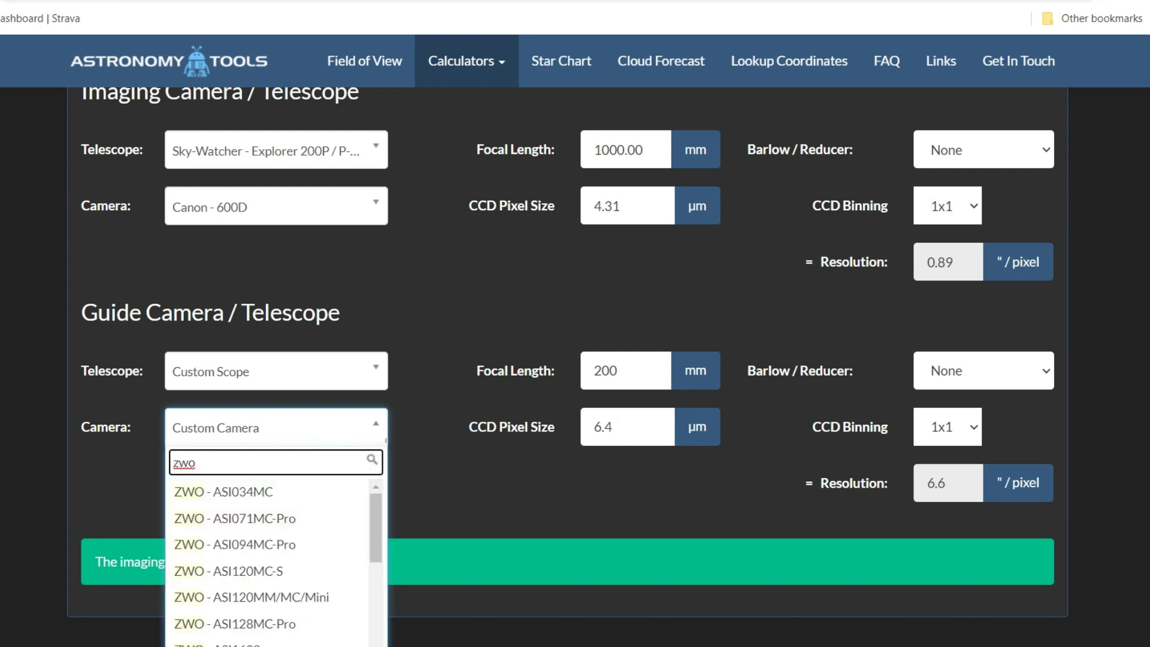
click(261, 597)
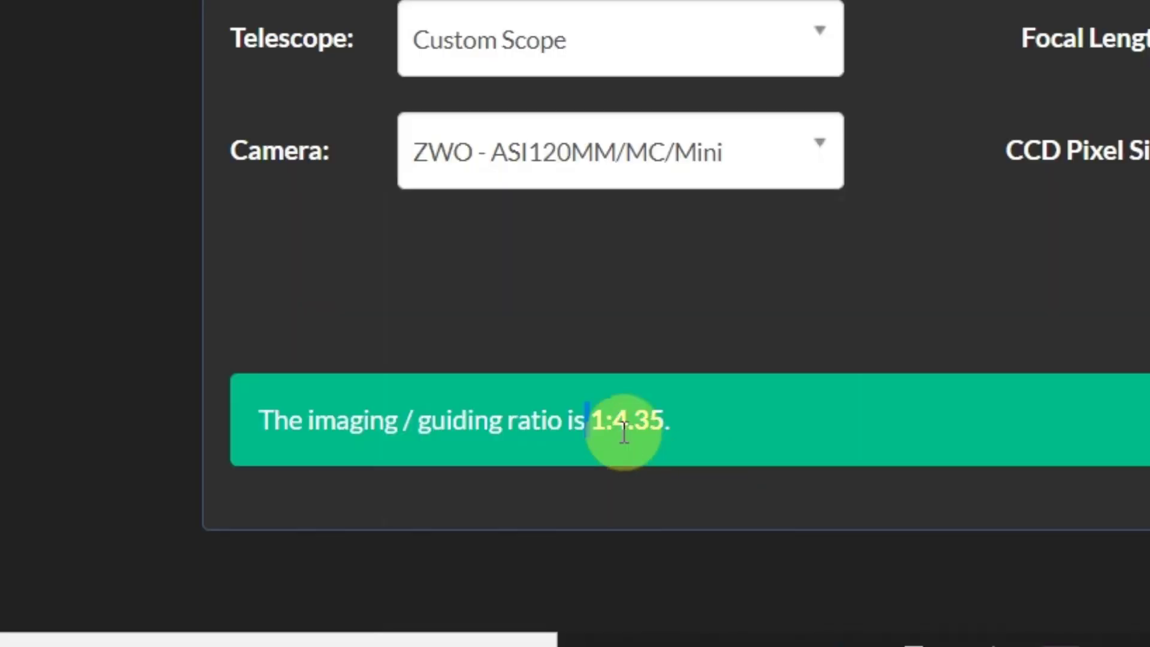
Step: Examine the imaging/guiding ratio for the chosen equipment and review the calculator's imaging and guide sections
drag(624, 433, 609, 464)
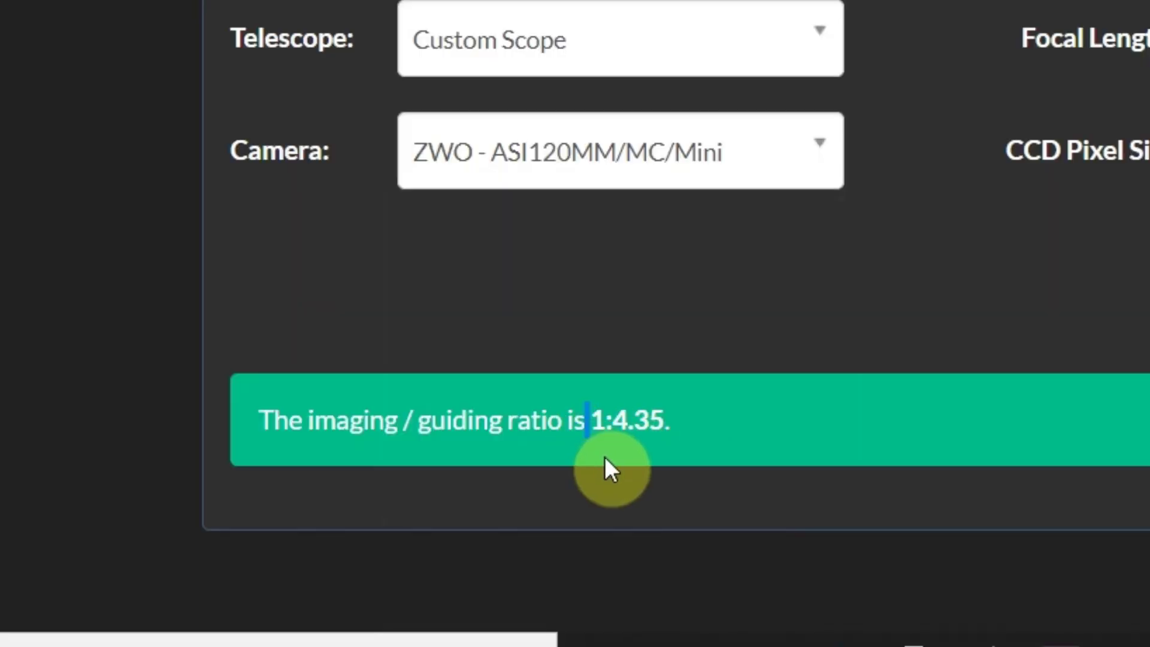
click(743, 307)
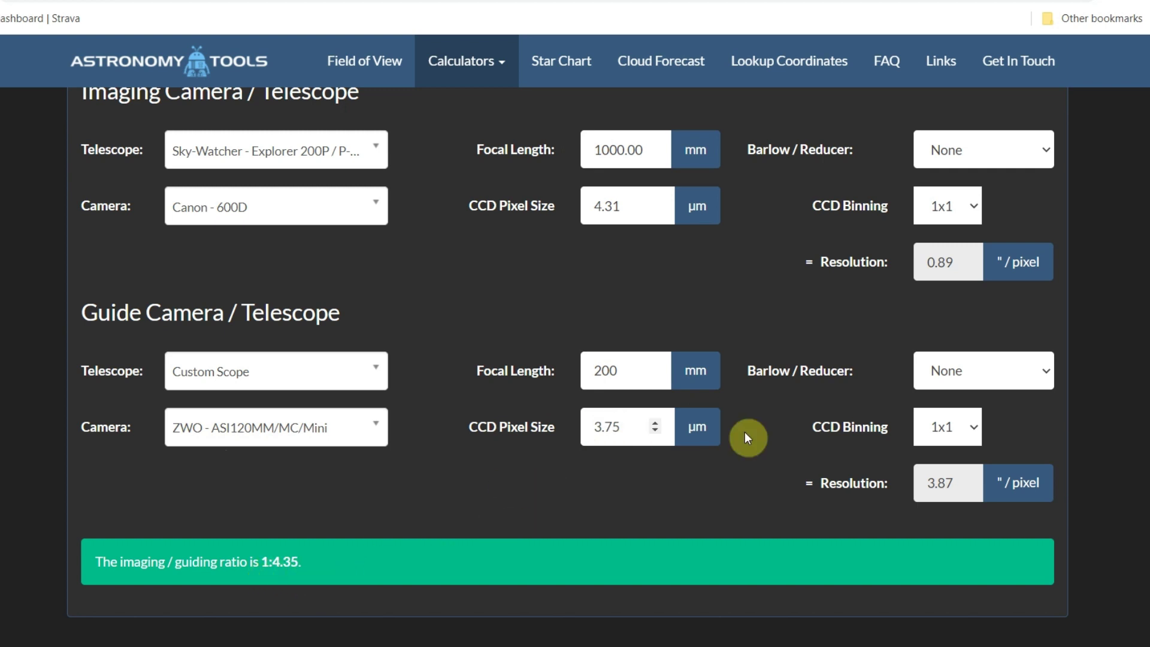
scroll(1096, 379, up, 3)
scroll(1094, 379, down, 3)
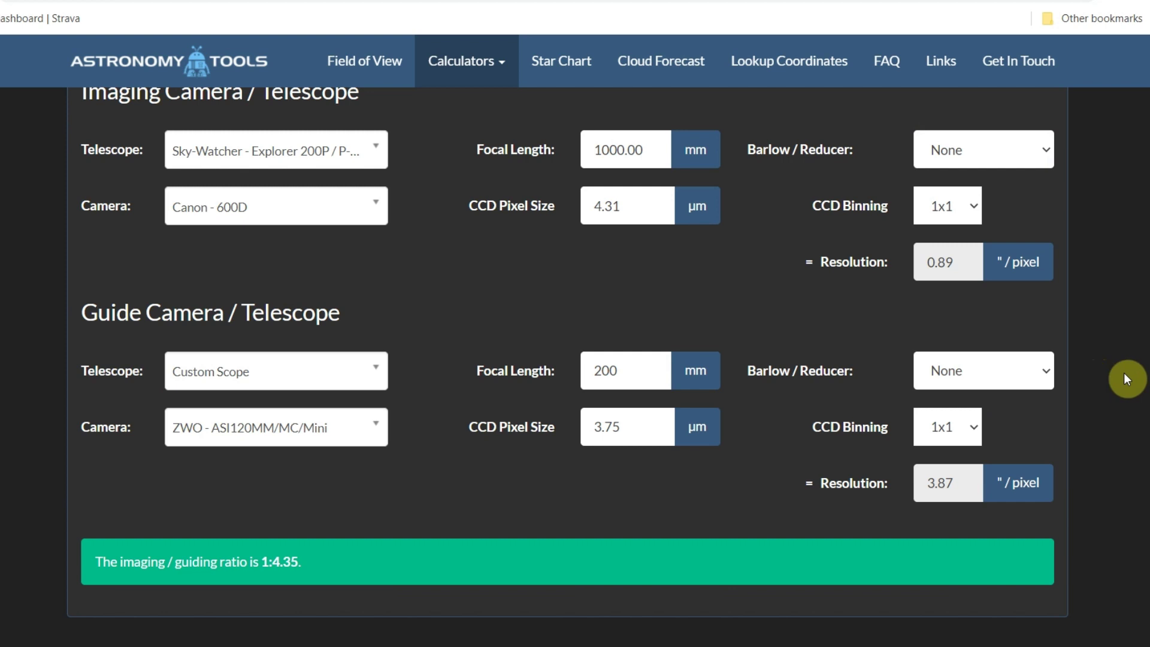
Step: Open the form for adding new equipment to the database, look it over and close it without adding anything
scroll(1115, 375, up, 5)
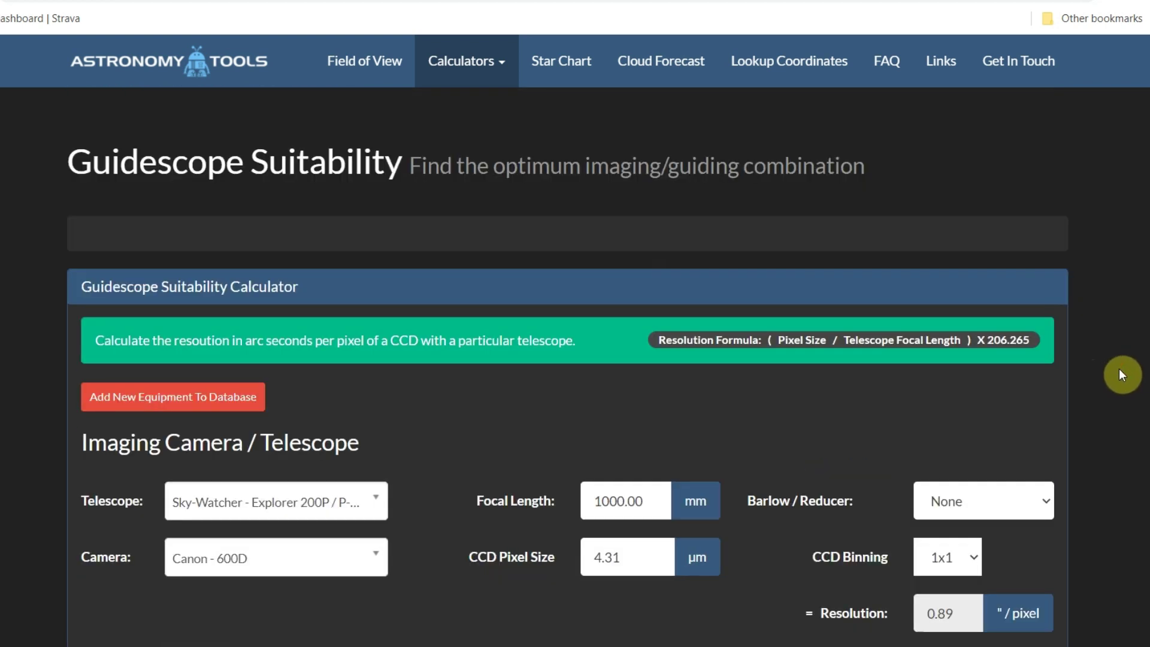
click(147, 402)
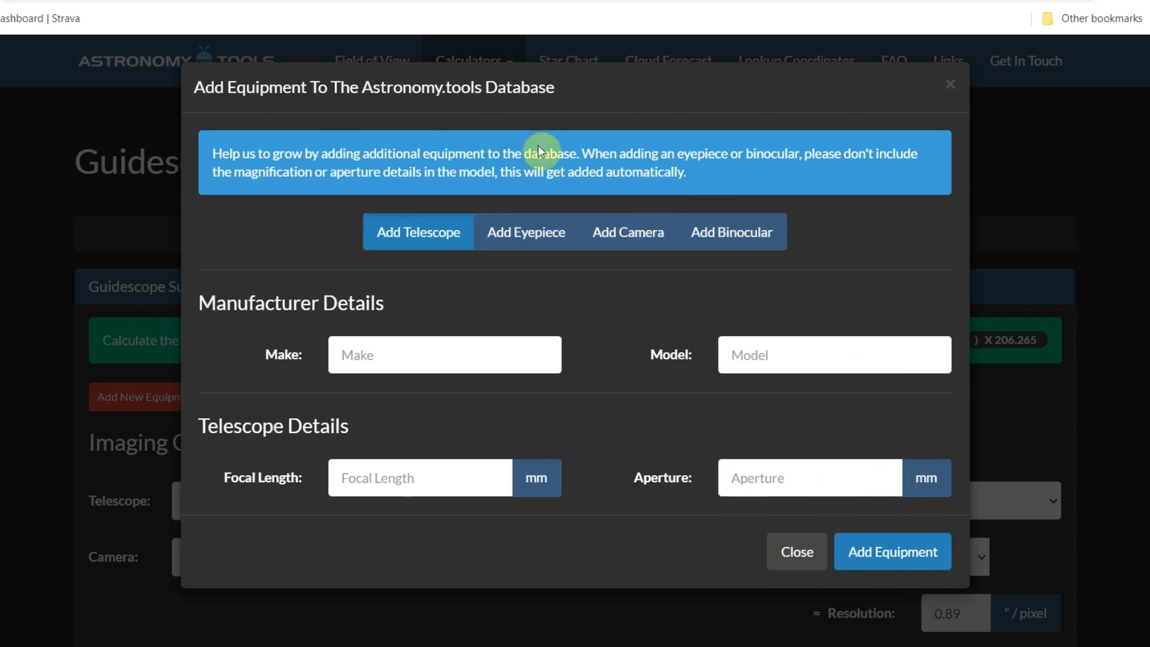
click(946, 94)
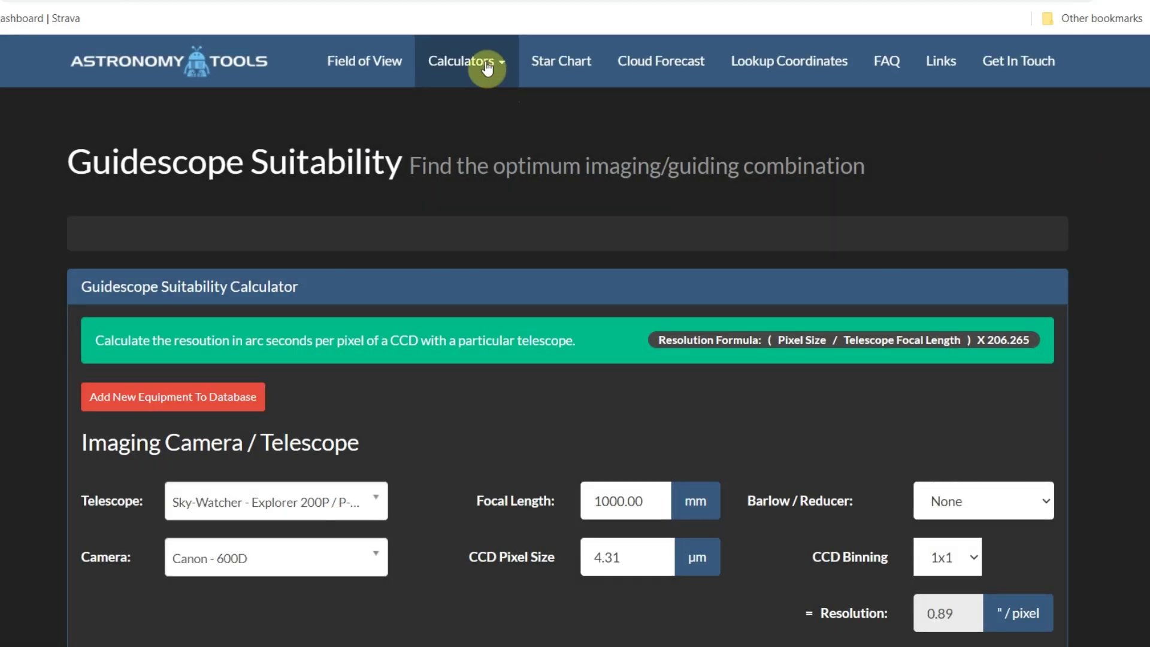
Step: Open the Unit Conversion calculators and view the inches and millimetres converters
click(505, 66)
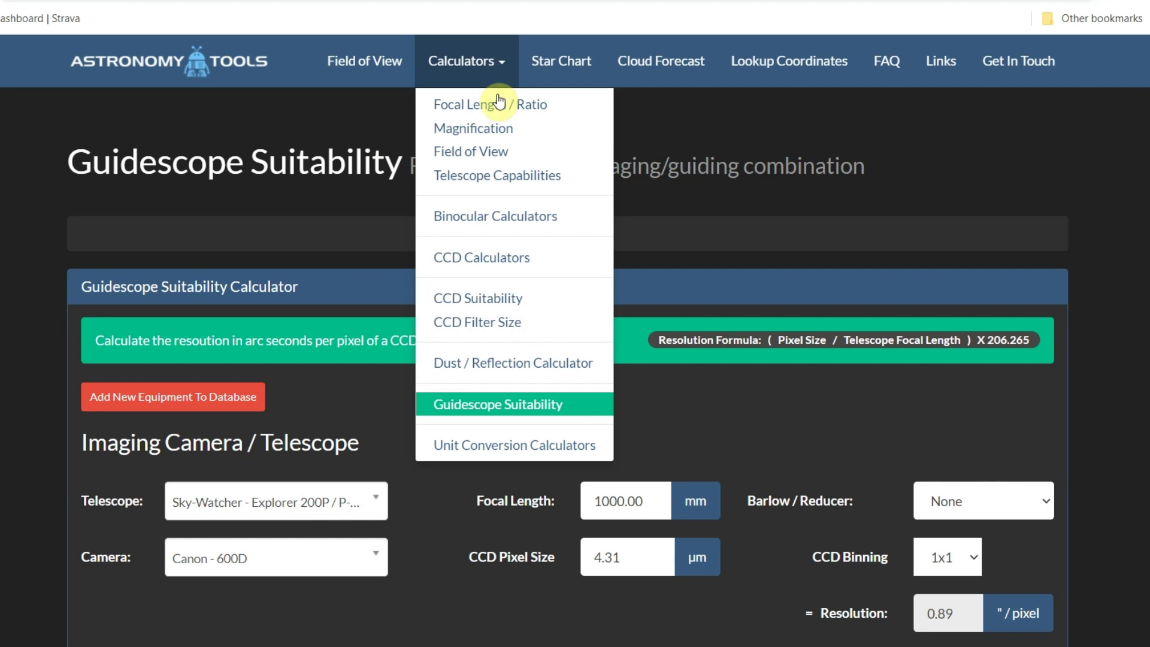
click(495, 456)
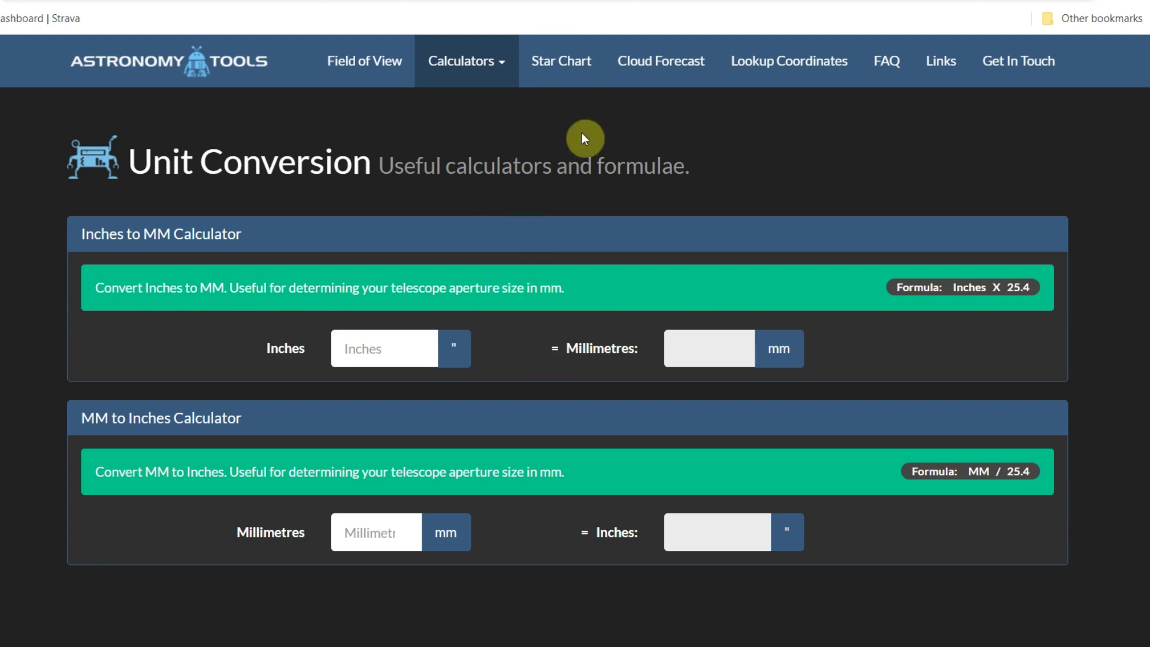
Step: Open the Star Chart page and look over the chart for its default location
click(579, 69)
click(1015, 260)
scroll(575, 359, down, 9)
scroll(576, 360, up, 4)
scroll(1137, 115, up, 5)
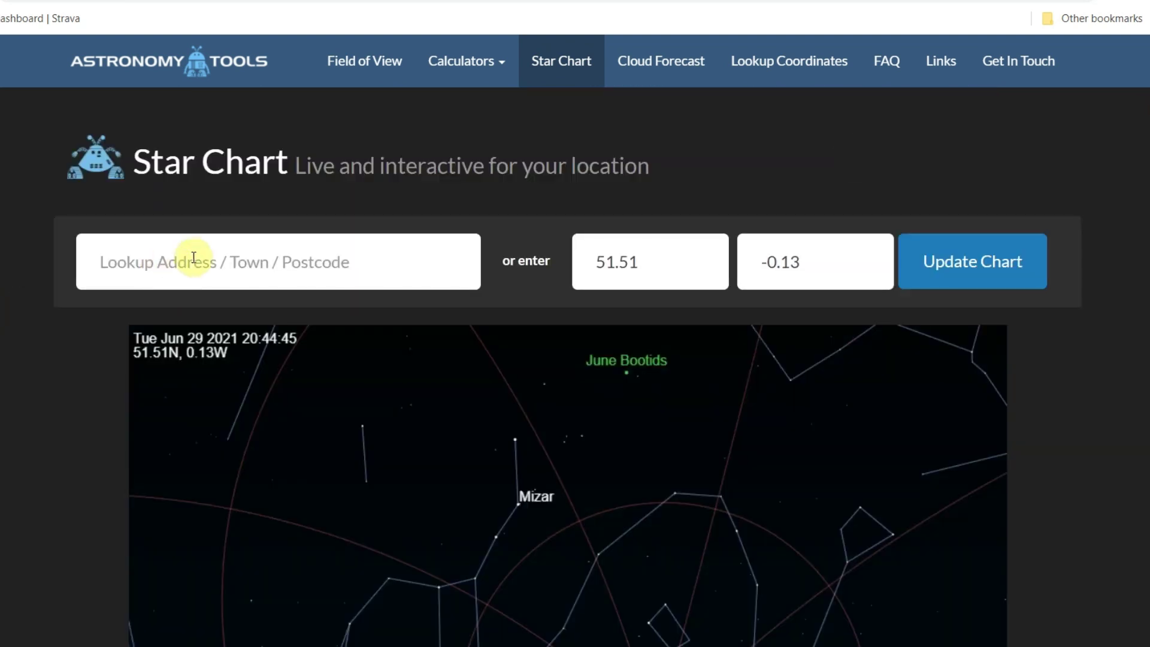
Step: Set the star chart's location to Brazil, update the chart and rotate the sky view
click(197, 261)
text(brazil)
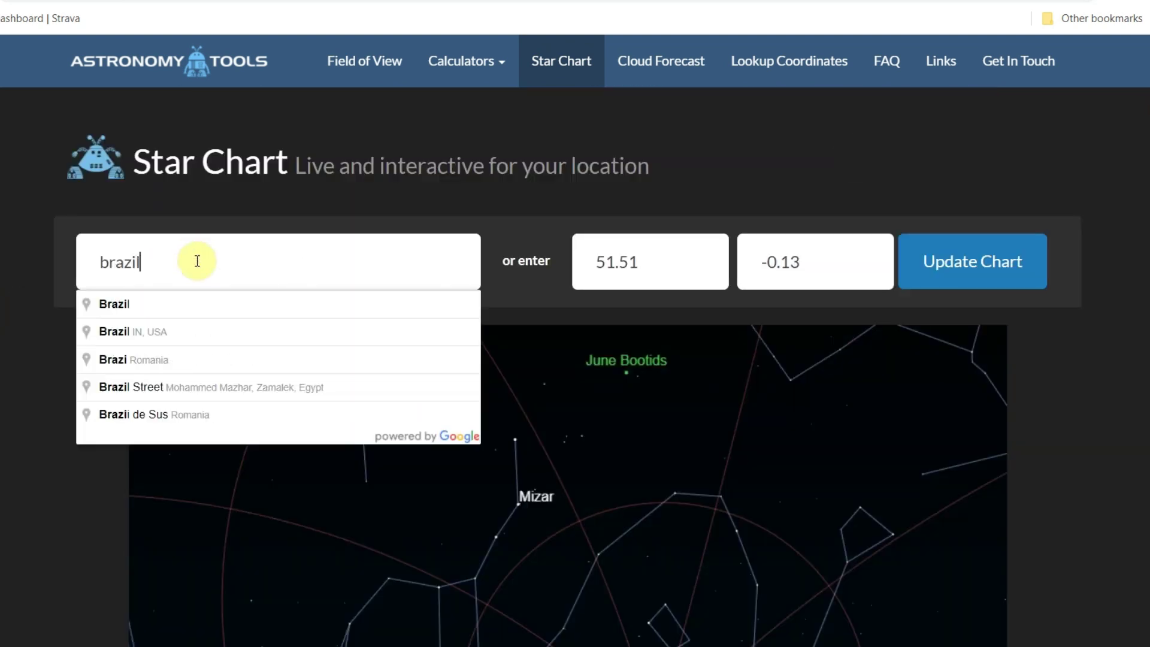
key(Down)
key(Return)
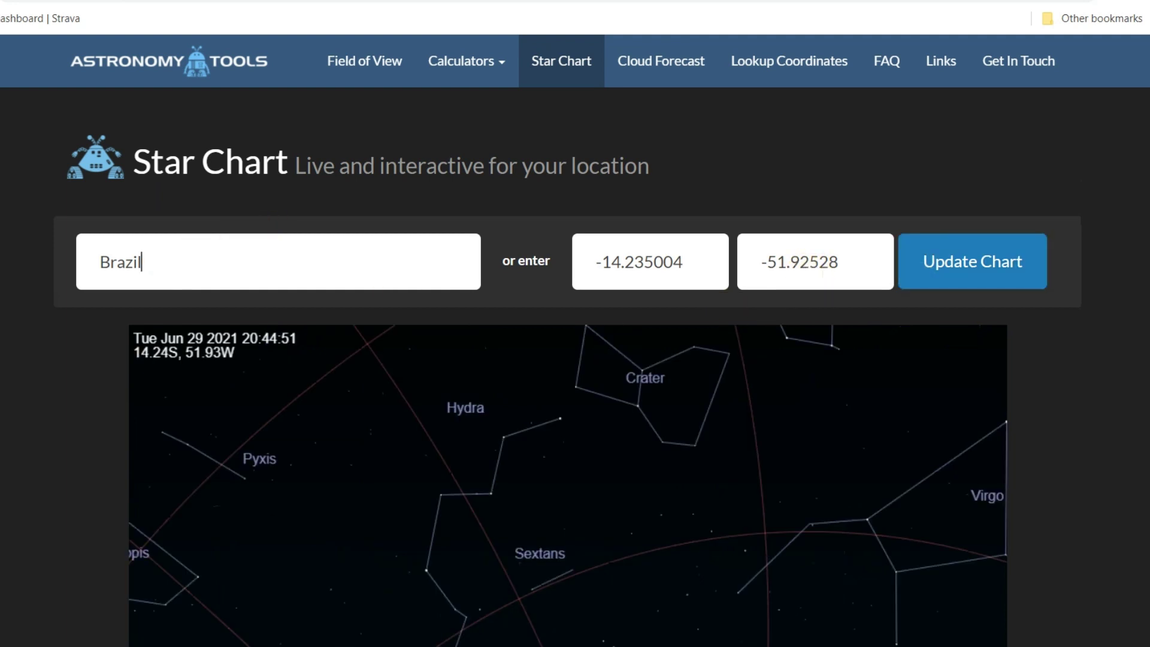
click(992, 285)
scroll(992, 285, down, 6)
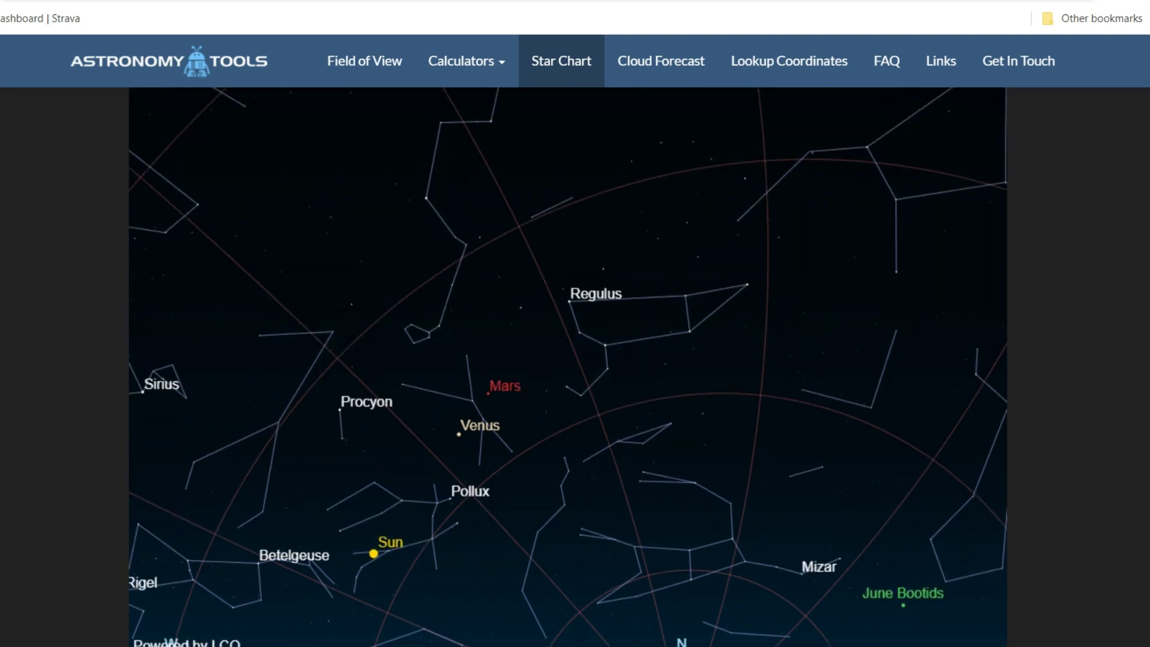
drag(909, 387, 680, 418)
scroll(681, 418, up, 6)
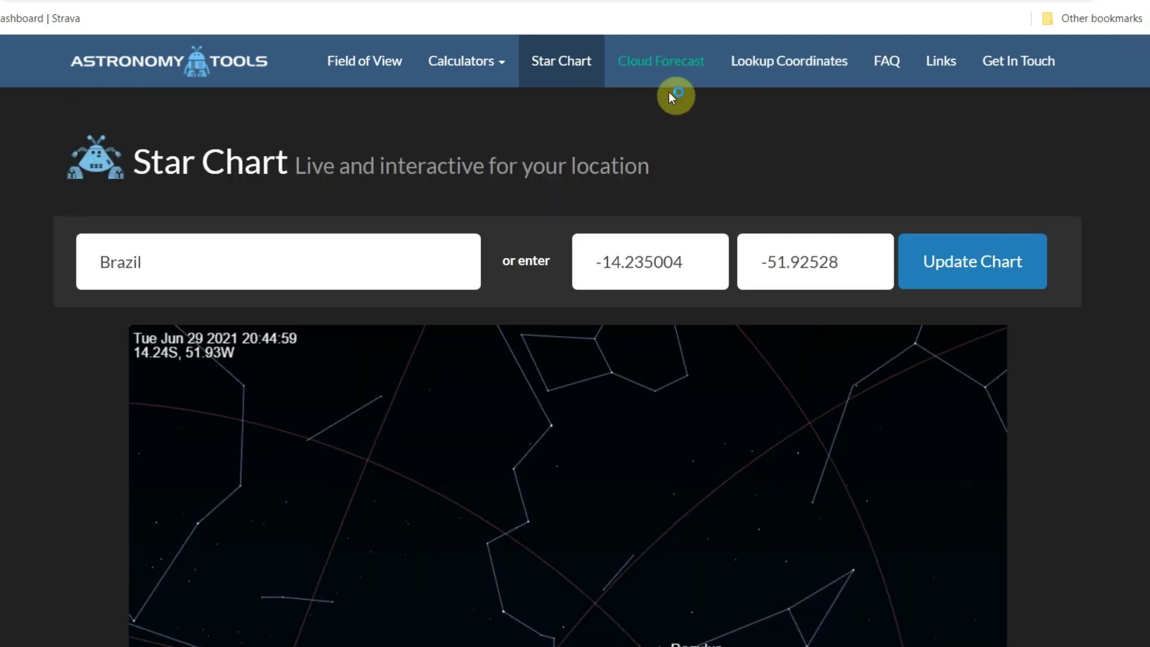
Step: Open the Cloud Forecast on Clear Outside and look through the forecast for the default location
click(664, 71)
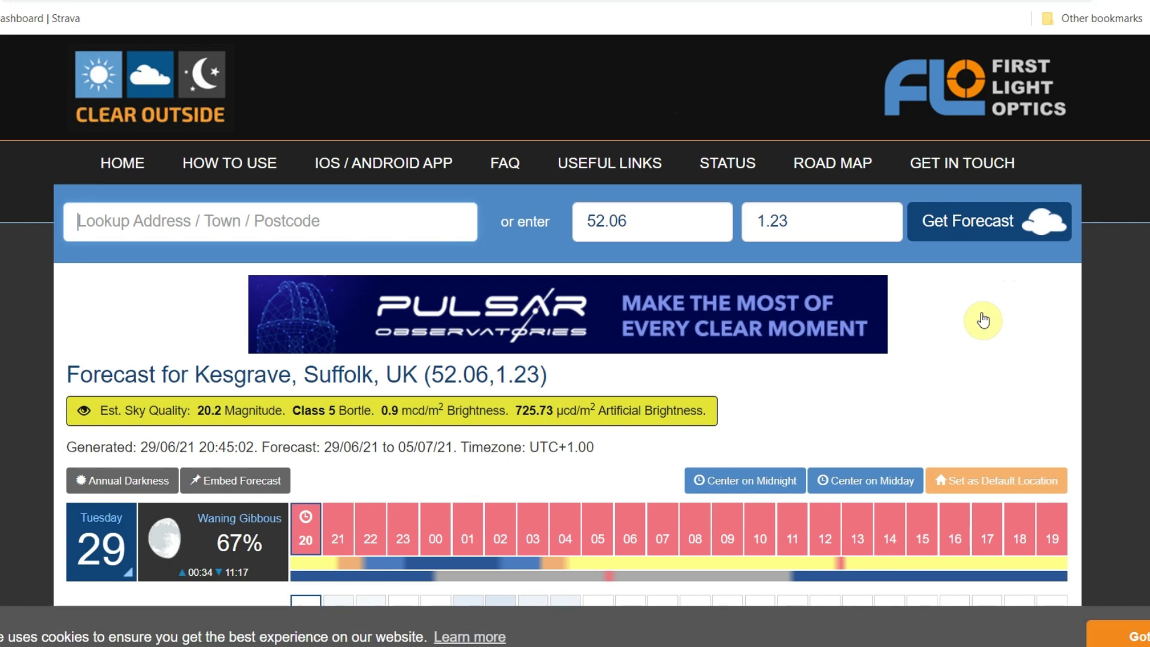
scroll(1091, 340, down, 12)
scroll(1089, 339, up, 12)
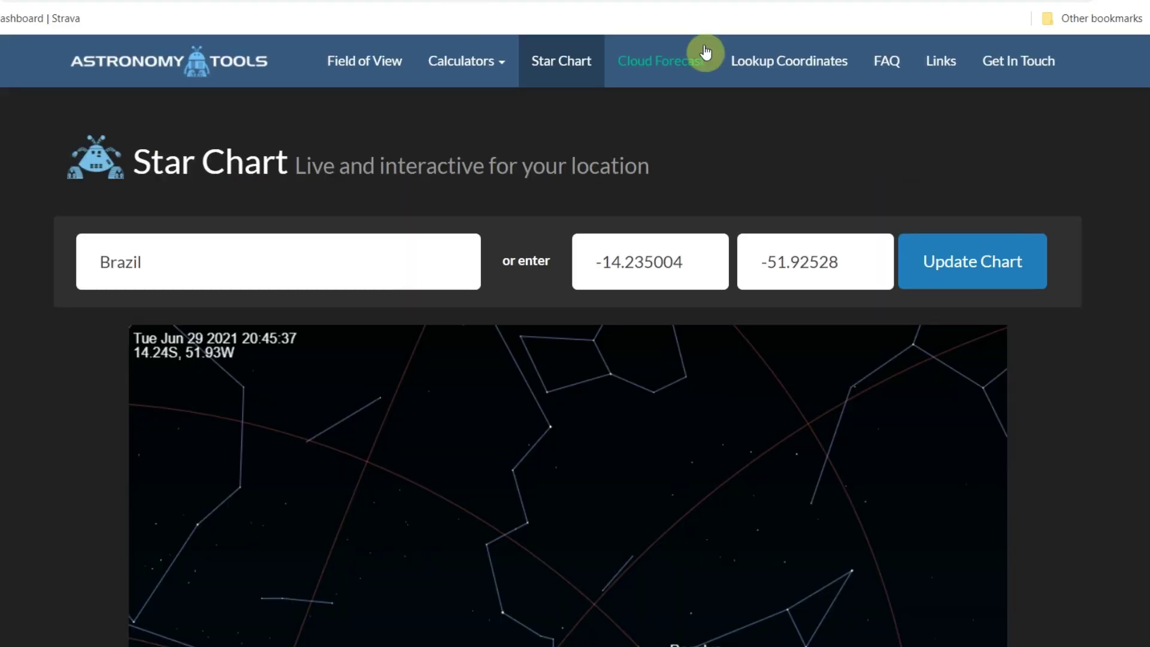
Step: Return to astronomy.tools, open the Lookup Coordinates page and look over its location search and map
click(782, 69)
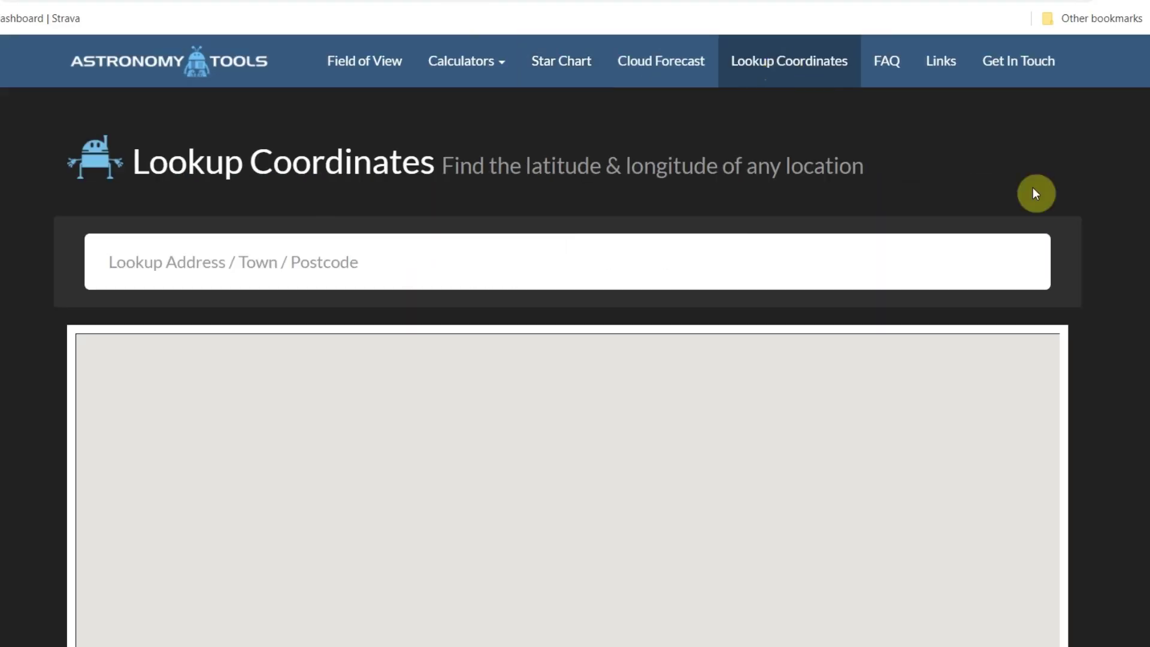
scroll(1036, 194, down, 3)
scroll(731, 213, up, 3)
Step: Look up London, UK and review its map position, latitude, longitude and address details
click(200, 248)
text(lond)
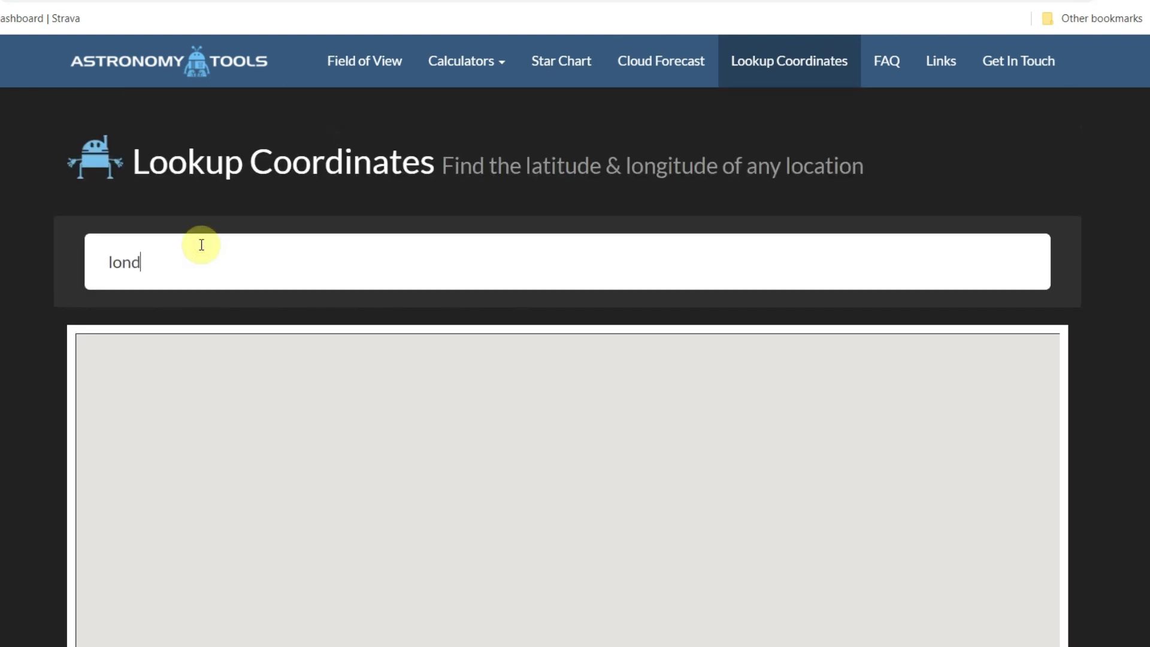
text(on)
key(Return)
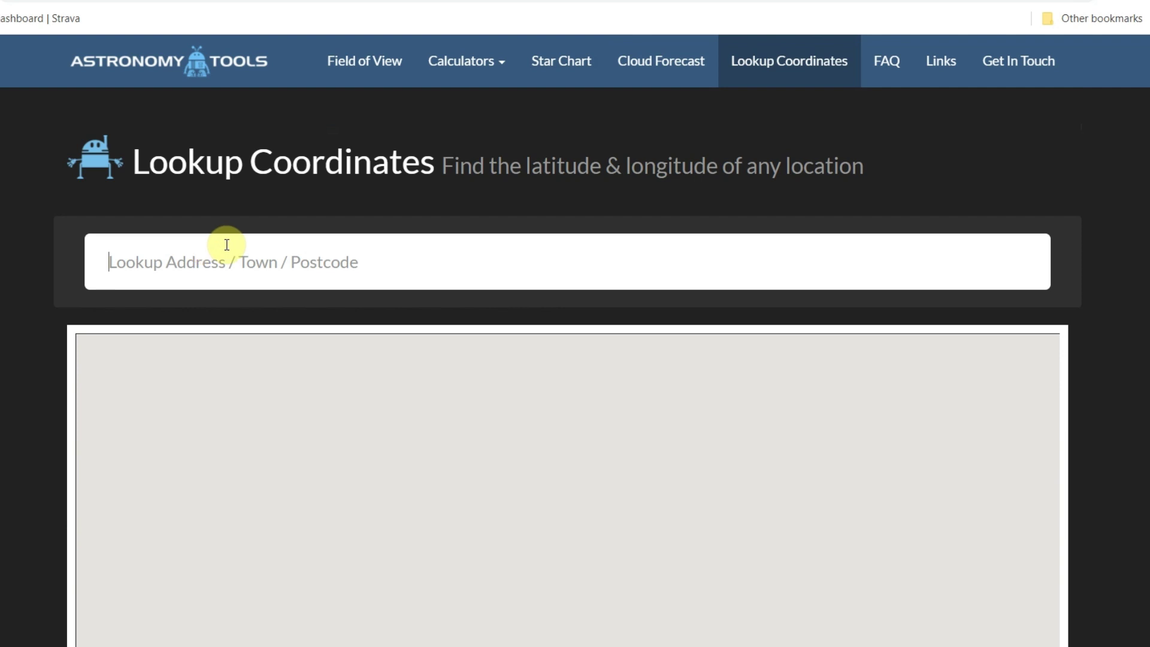
text(l)
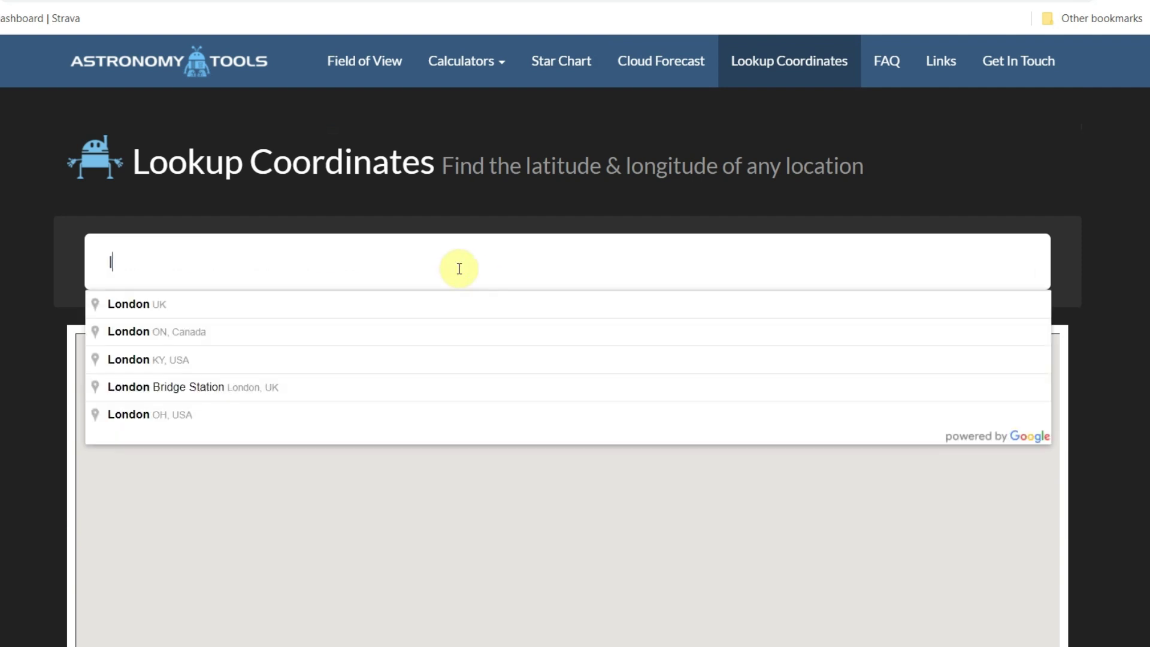
text(ond)
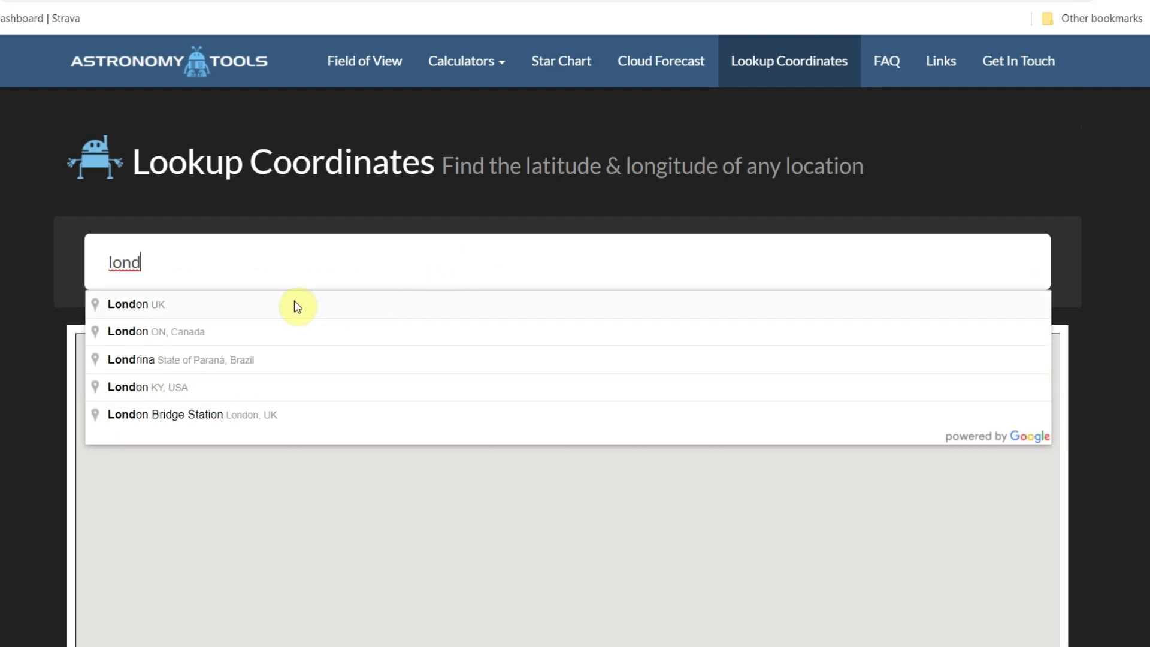
click(141, 308)
scroll(958, 359, down, 3)
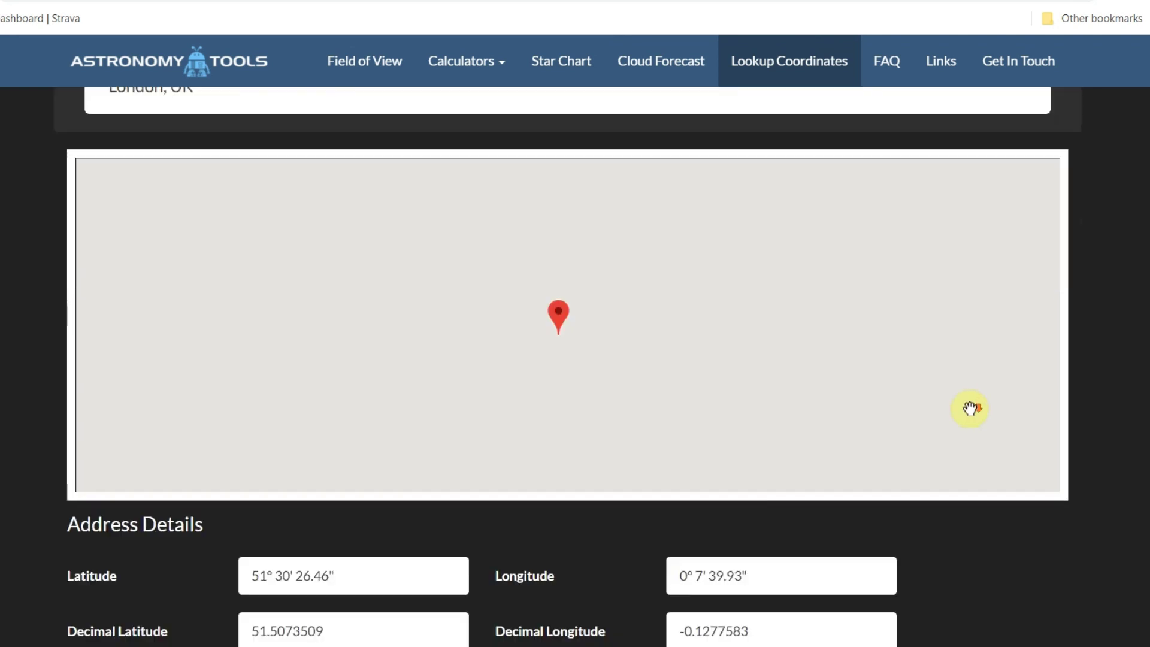
scroll(501, 334, down, 3)
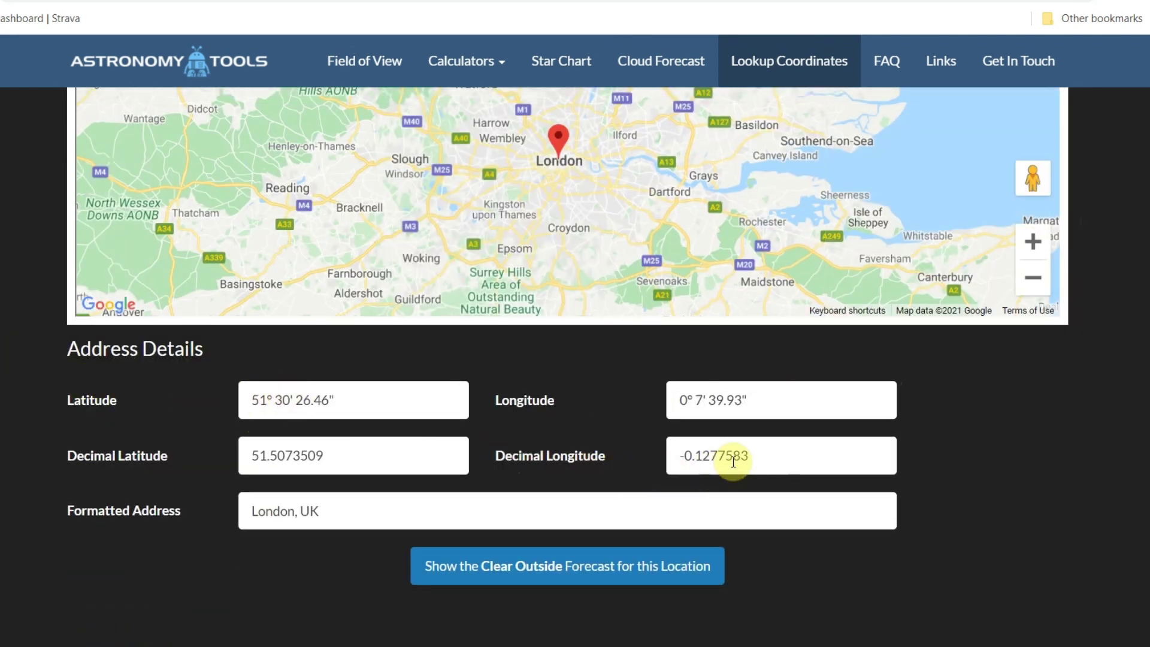
scroll(734, 461, up, 6)
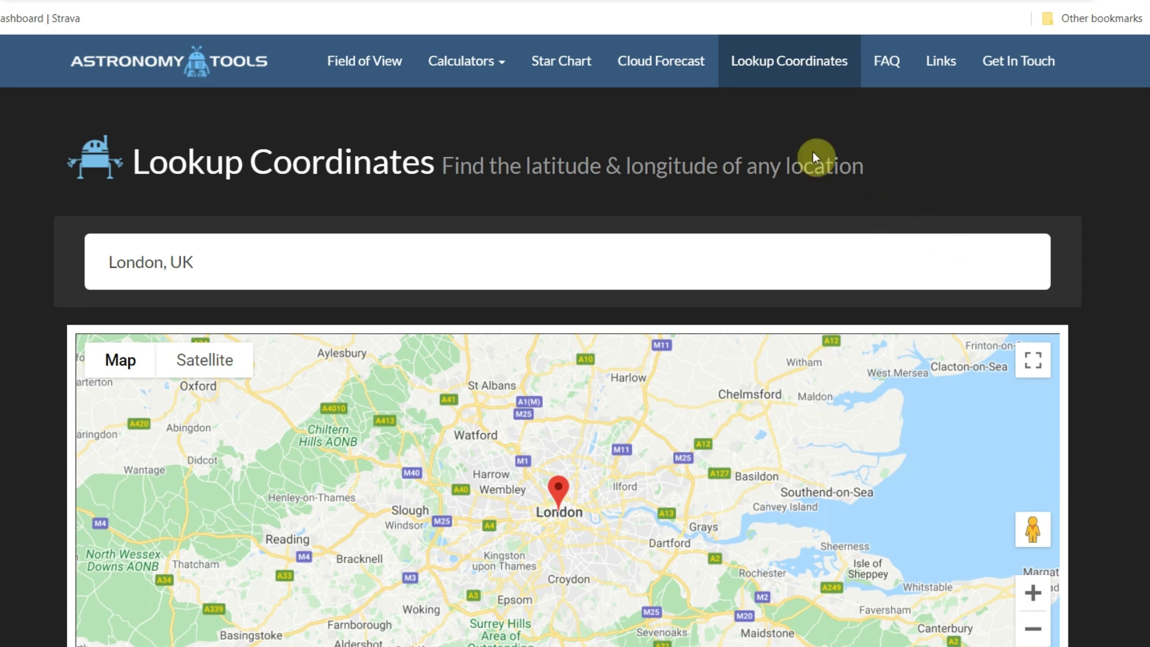
Step: View the FAQ and Useful Links pages, and open the Get In Touch page
click(887, 66)
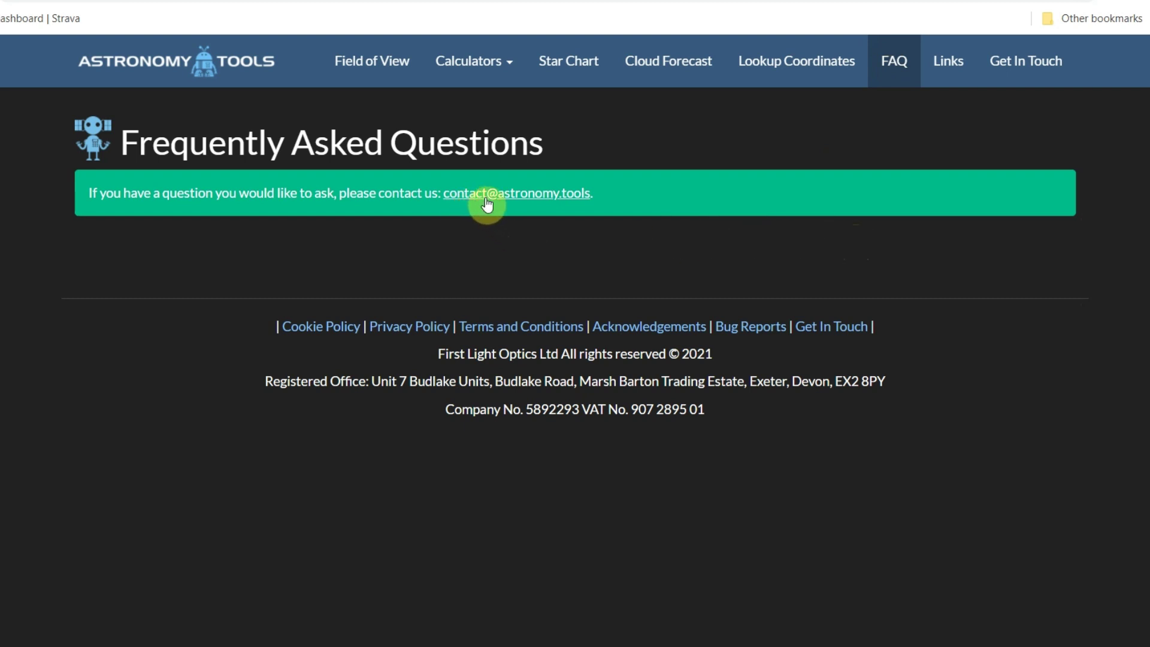
click(948, 67)
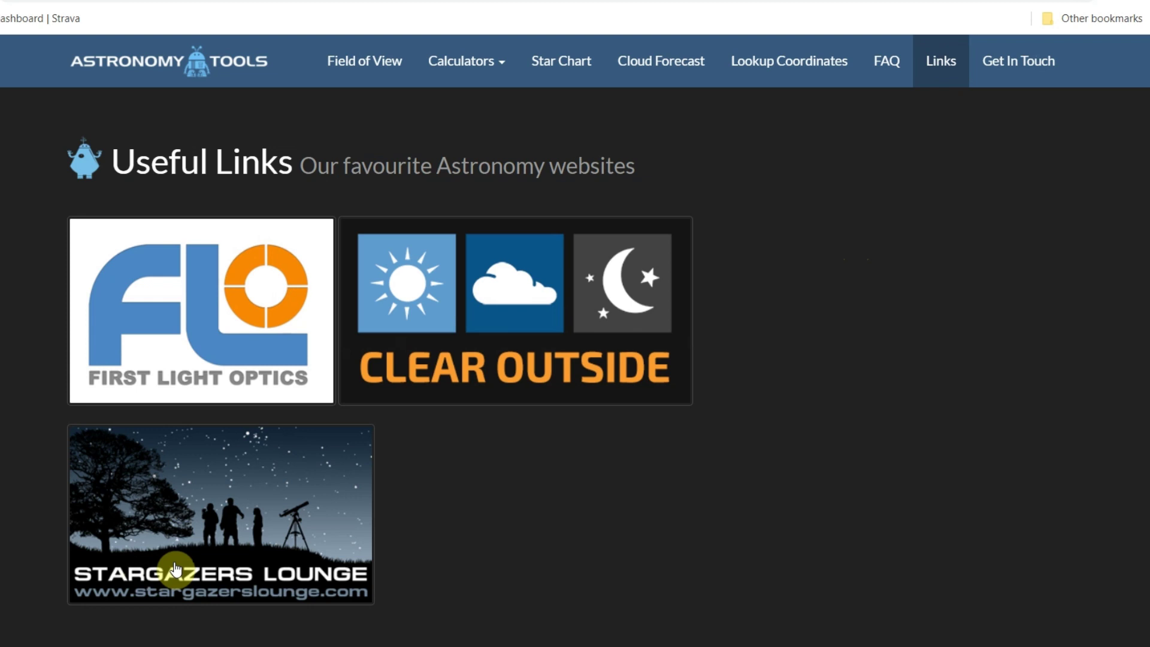
click(1022, 68)
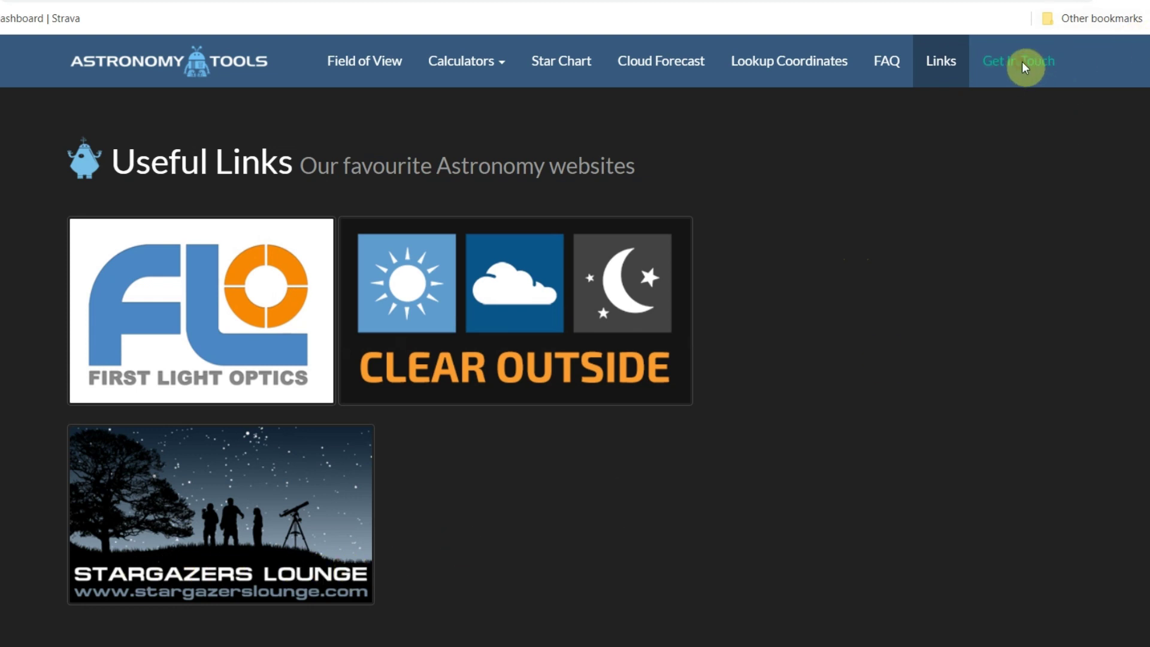